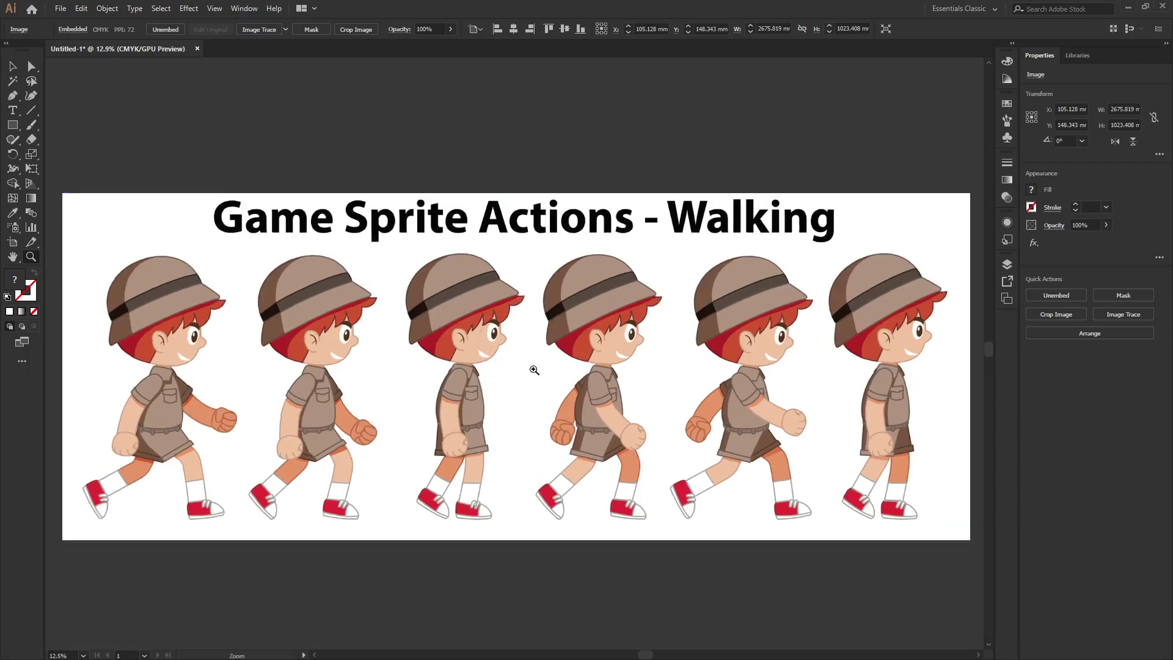
Step: Resize the artboard to 1920 × 1080 px (677.33 × 381 mm)
{"action": "left_click", "coordinate": [515, 369]}
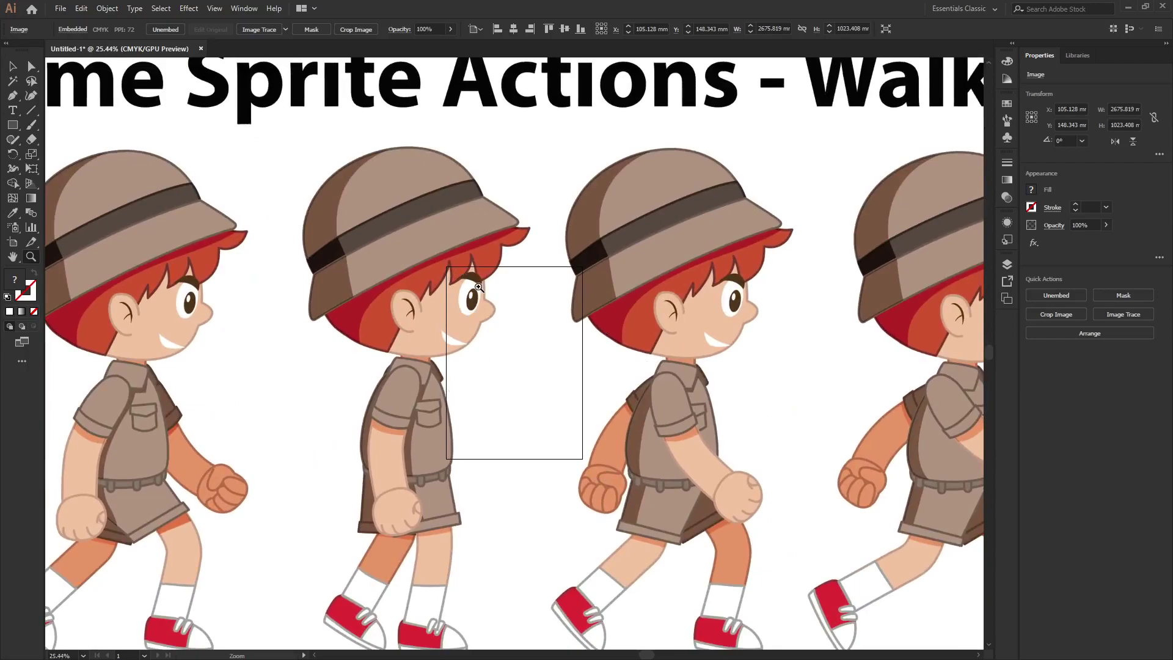
{"action": "left_click", "coordinate": [591, 385], "text": "alt"}
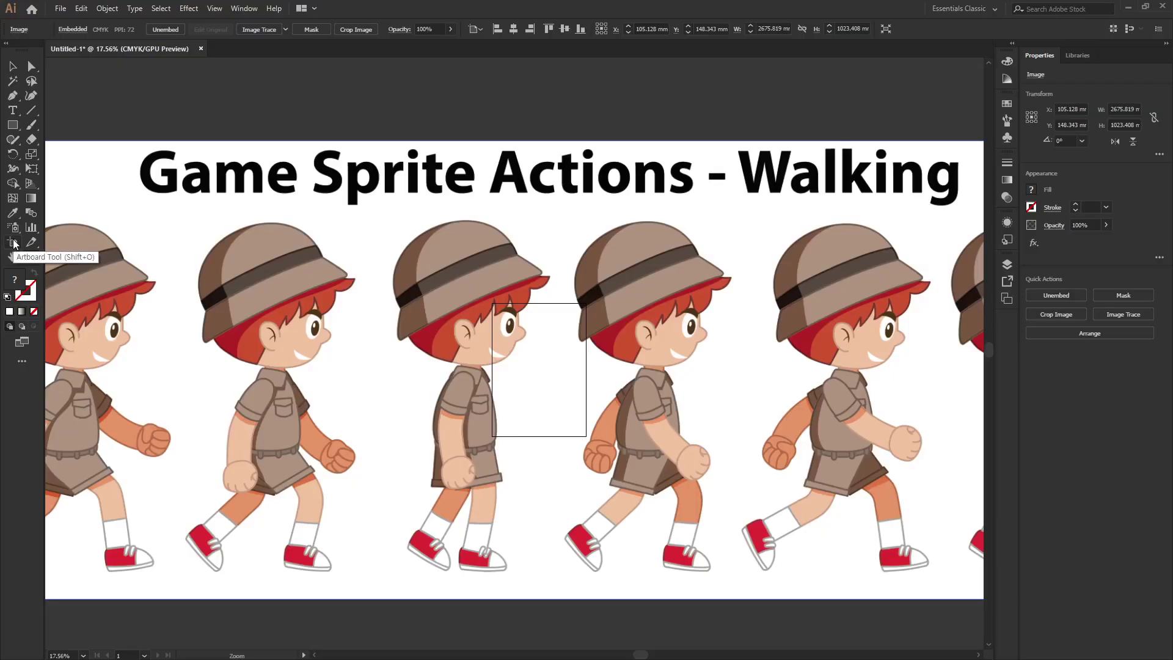
{"action": "left_click", "coordinate": [13, 242]}
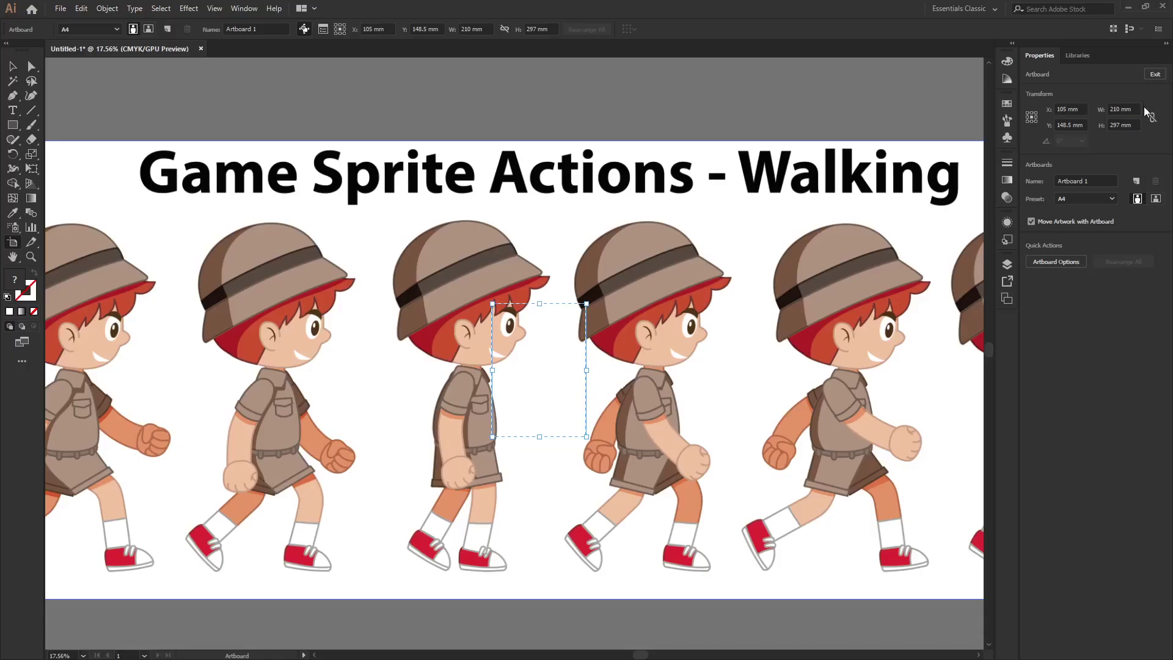
{"action": "left_click", "coordinate": [1124, 110]}
{"action": "type", "text": "1920"}
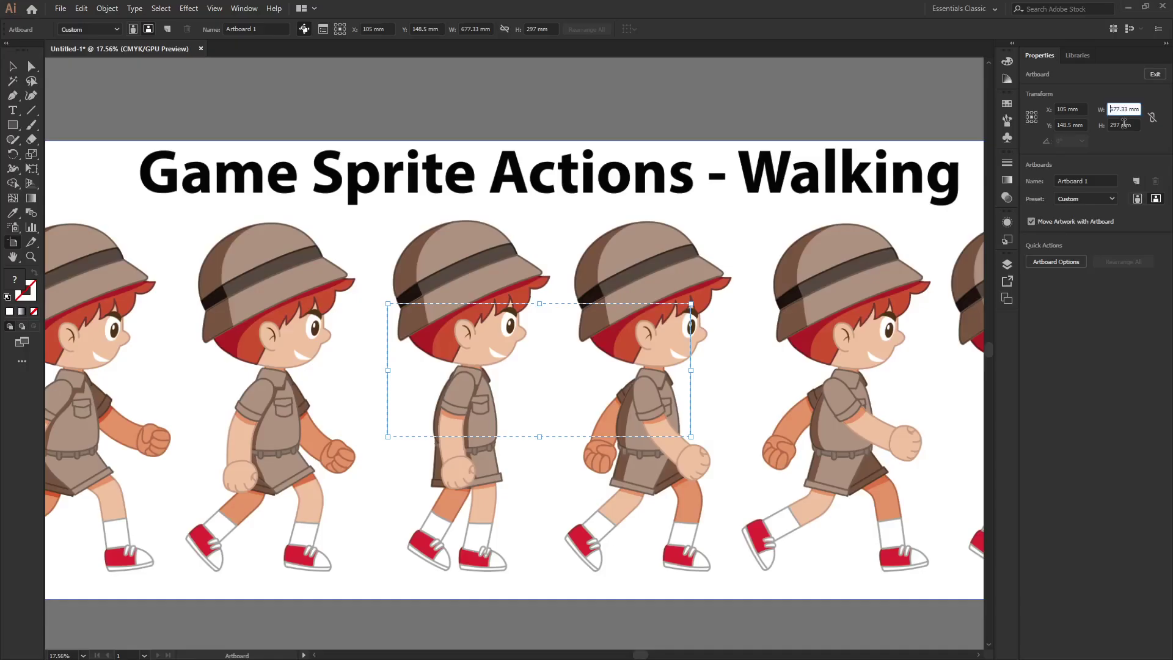
{"action": "left_click", "coordinate": [1123, 125]}
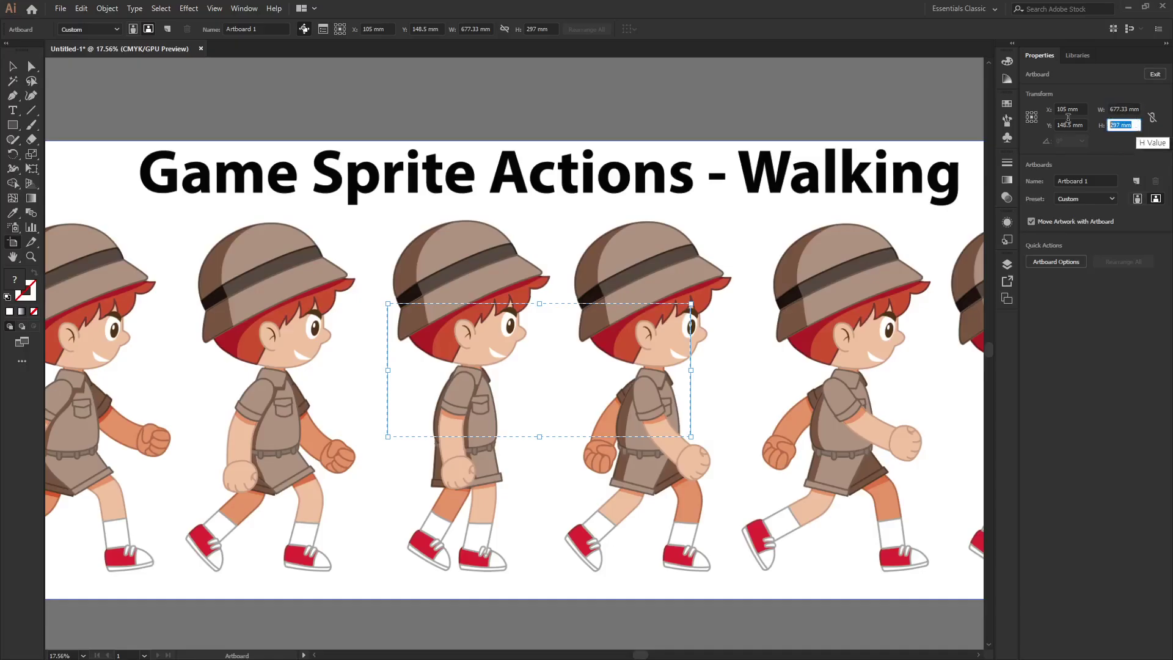
{"action": "type", "text": "1080"}
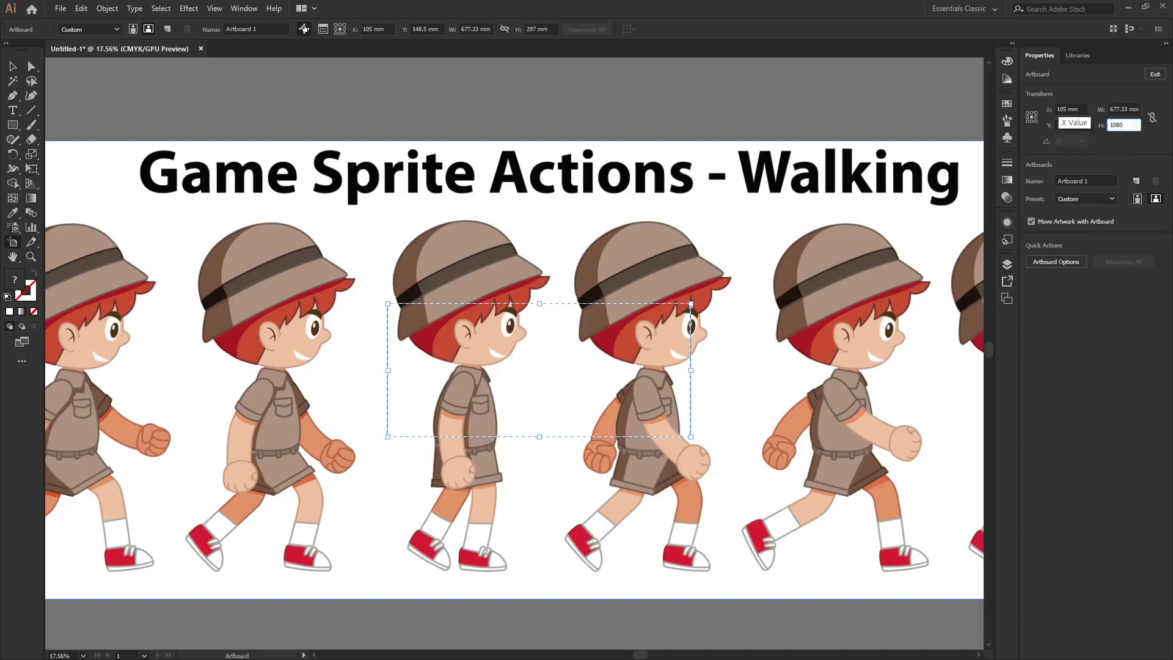
{"action": "key", "text": "Return"}
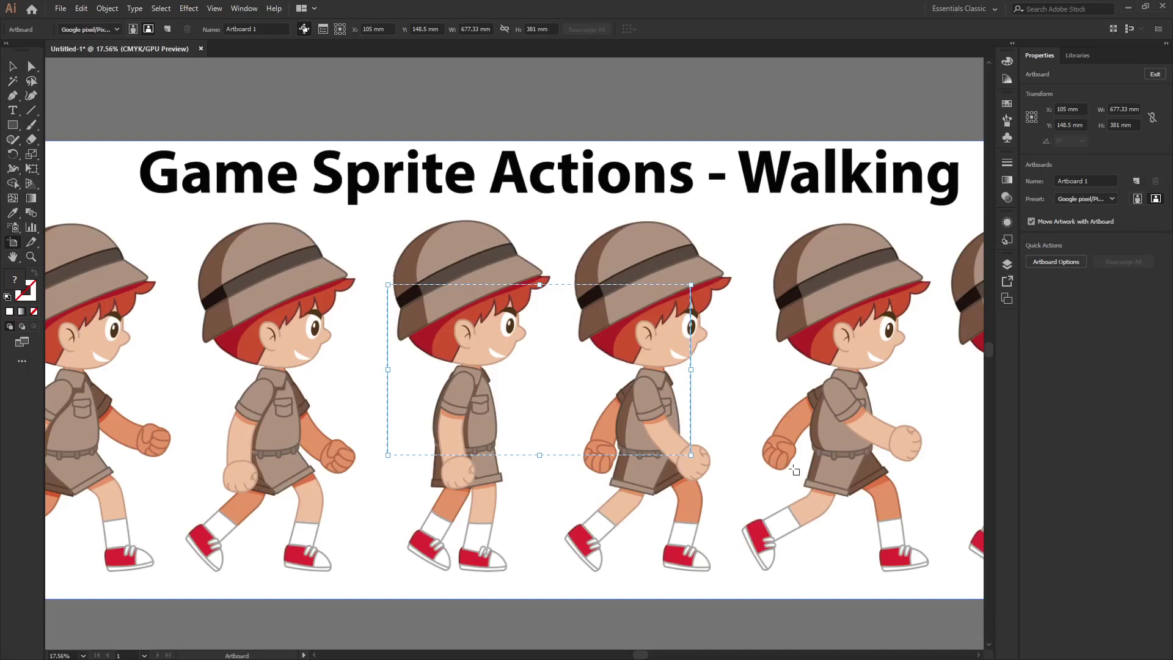
Step: Exit artboard editing and zoom out to show the whole sprite sheet
{"action": "scroll", "coordinate": [743, 400], "scroll_direction": "down", "scroll_amount": 4}
{"action": "scroll", "coordinate": [744, 394], "scroll_direction": "up", "scroll_amount": 3}
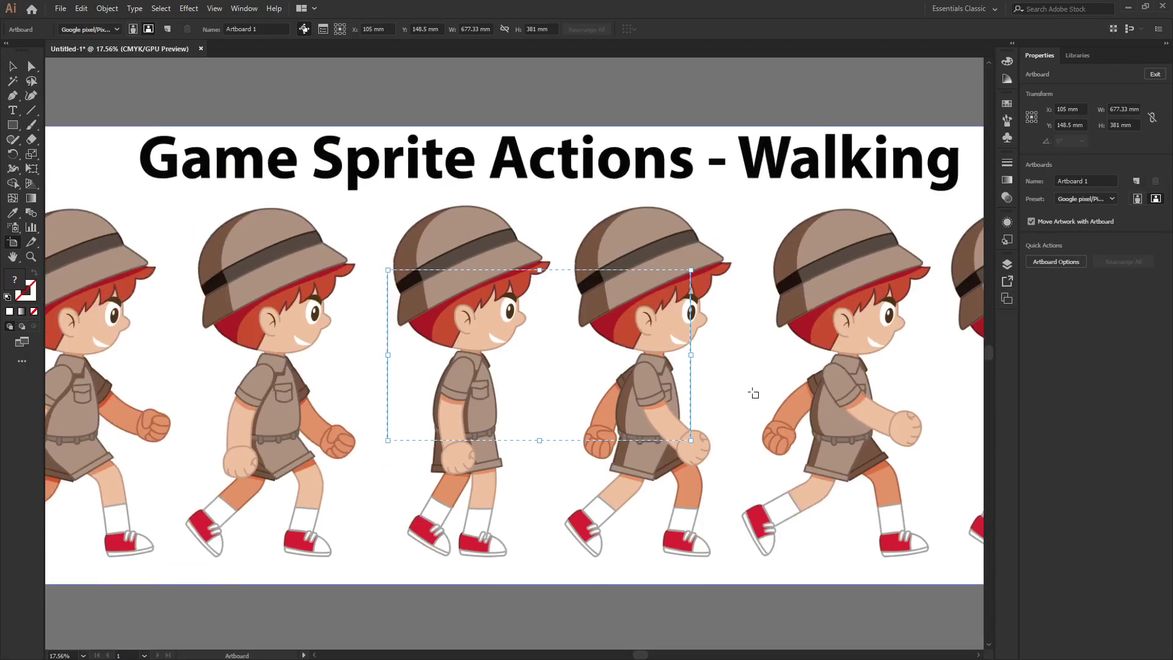
{"action": "left_click", "coordinate": [13, 66]}
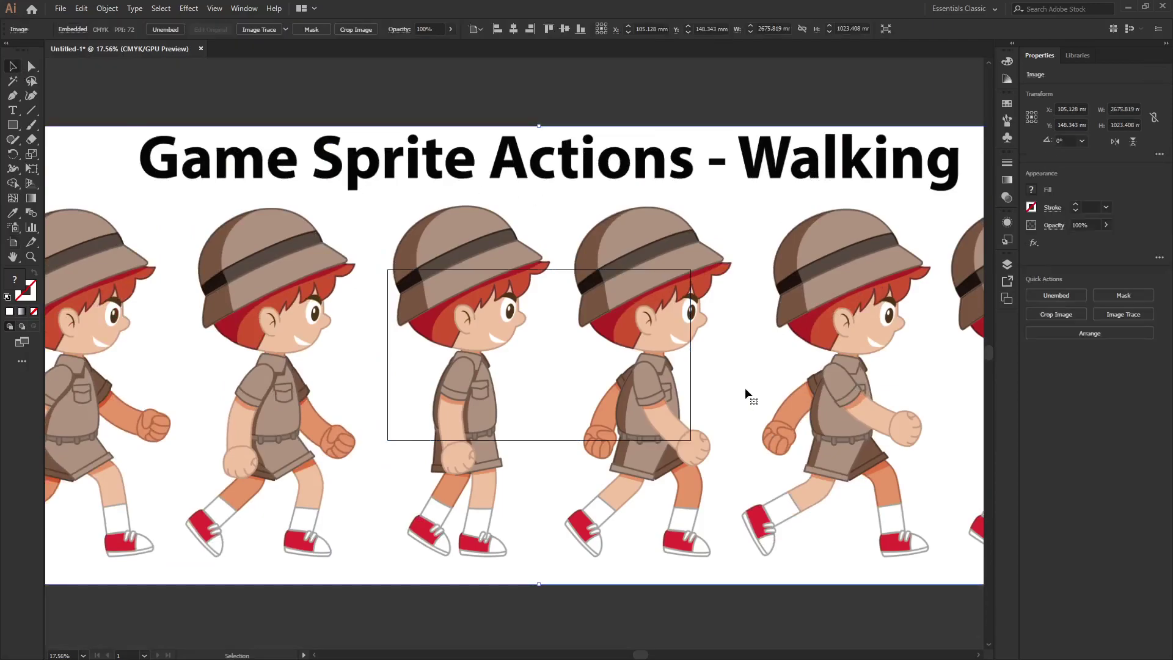
{"action": "key", "text": "z"}
{"action": "left_click", "coordinate": [772, 402]}
{"action": "left_click", "coordinate": [363, 296], "text": "alt"}
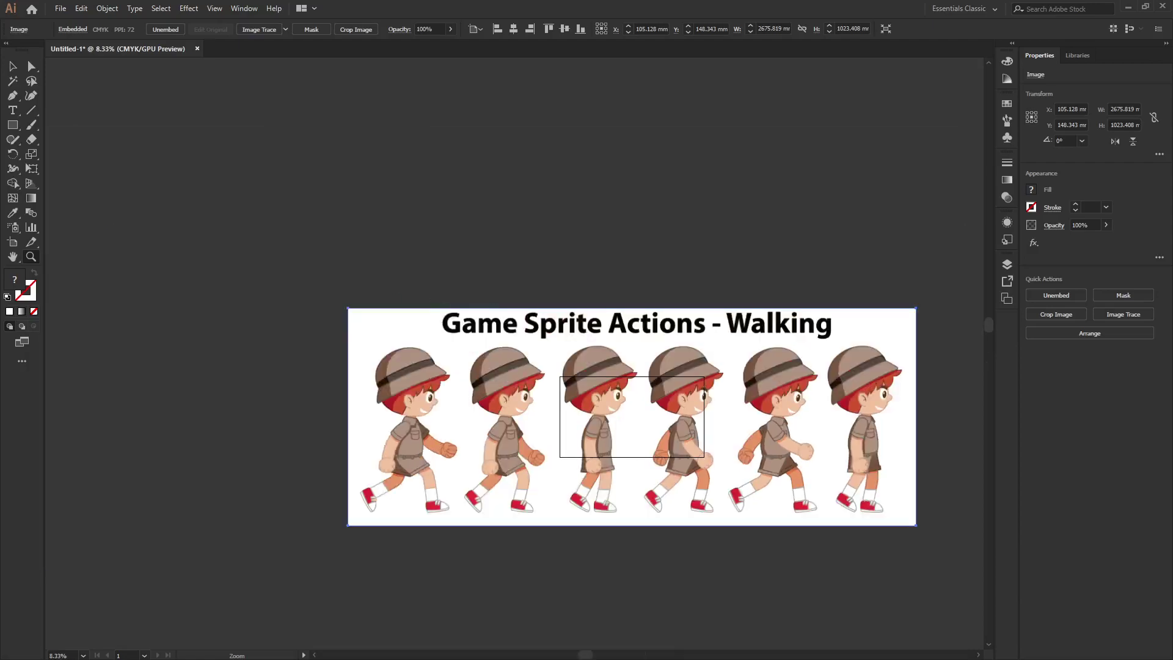
Step: Return to the Selection tool with the sprite-sheet image selected
{"action": "key", "text": "v"}
Step: Trace the sprite sheet with the 16 Colors preset, accepting the large-image warning
{"action": "left_click", "coordinate": [1127, 314]}
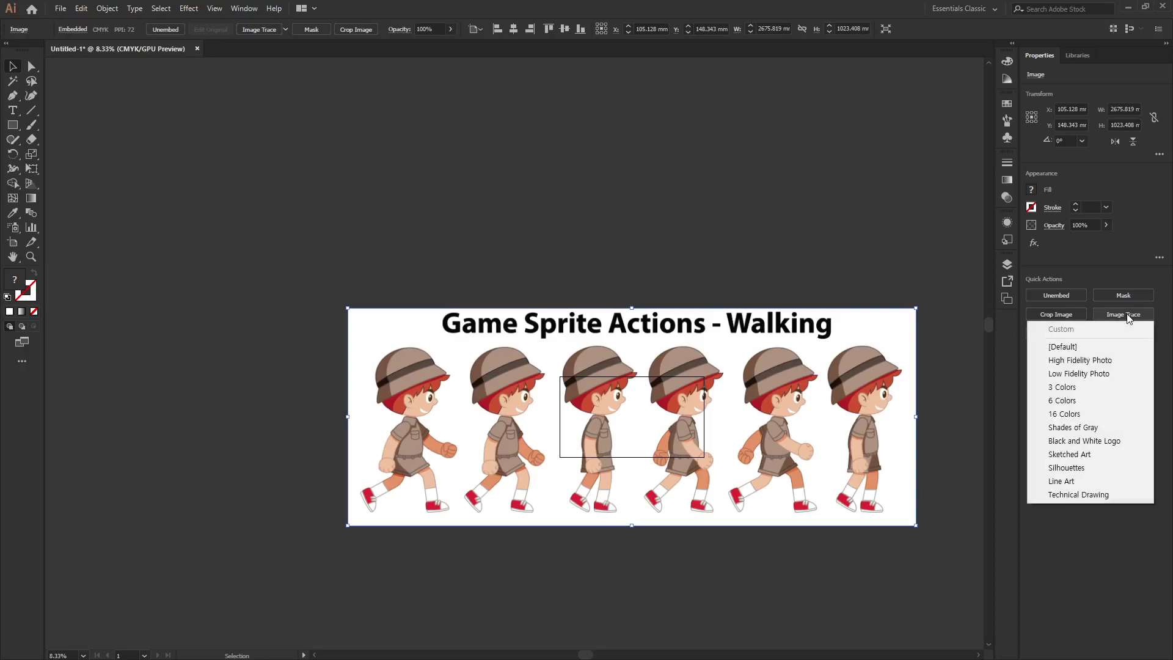
{"action": "mouse_move", "coordinate": [1069, 400]}
{"action": "left_mouse_down"}
{"action": "mouse_move", "coordinate": [1108, 419]}
{"action": "mouse_move", "coordinate": [1068, 331]}
{"action": "left_mouse_up"}
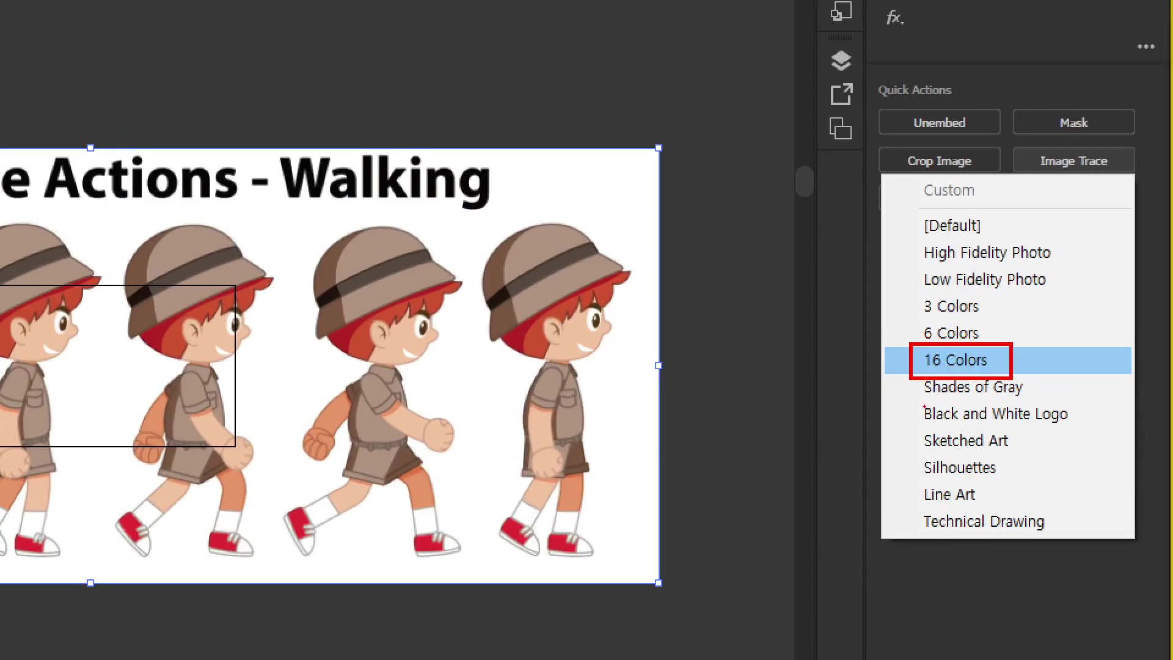
{"action": "left_click", "coordinate": [934, 364]}
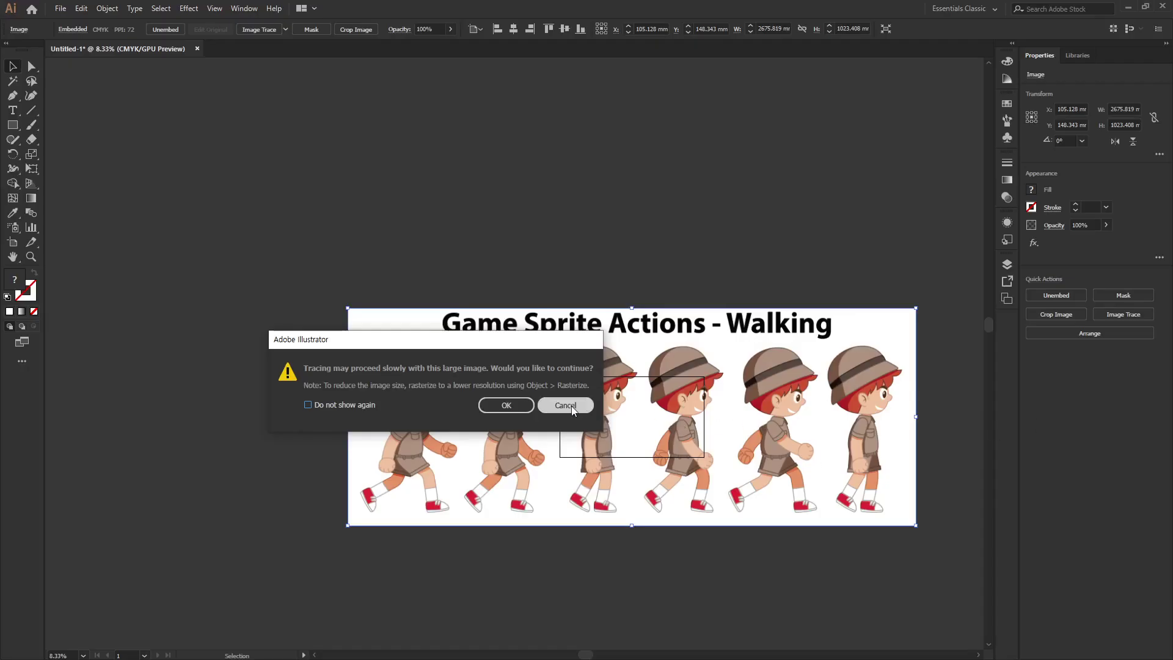
{"action": "left_click", "coordinate": [564, 405]}
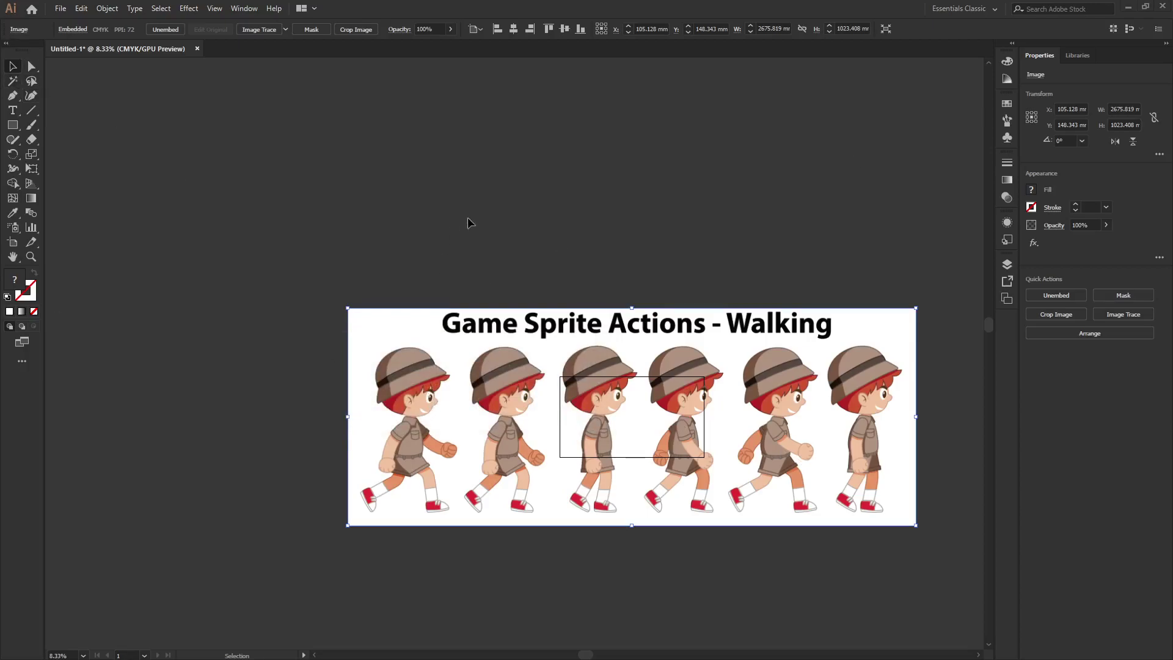
{"action": "left_click", "coordinate": [1124, 318]}
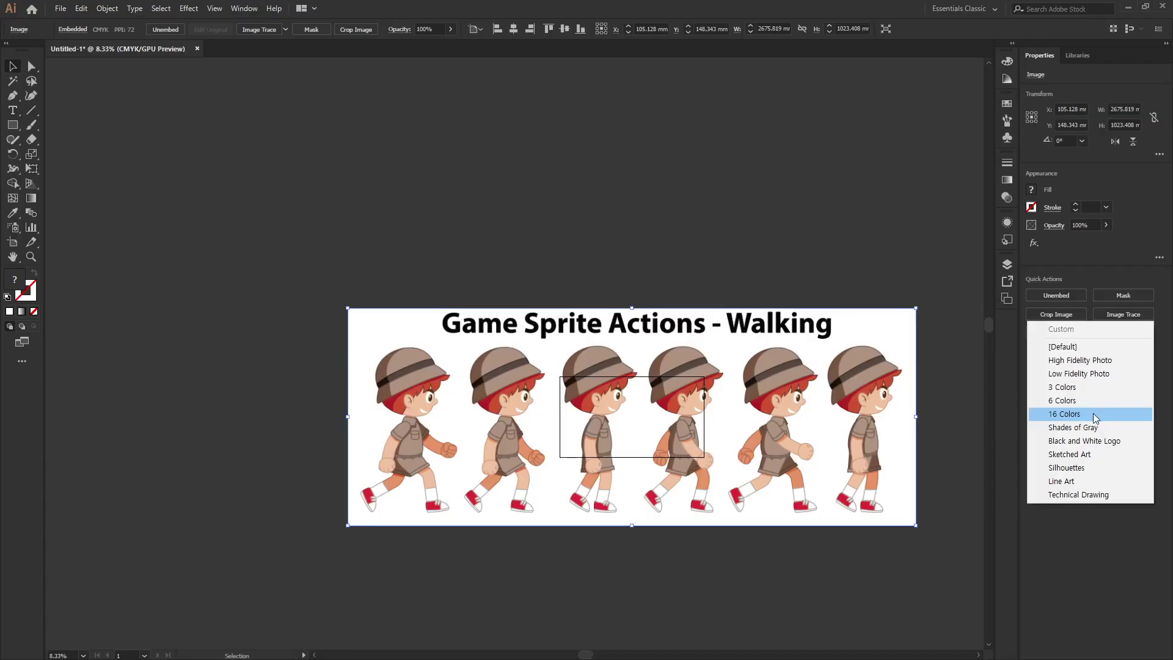
{"action": "left_click", "coordinate": [1095, 414]}
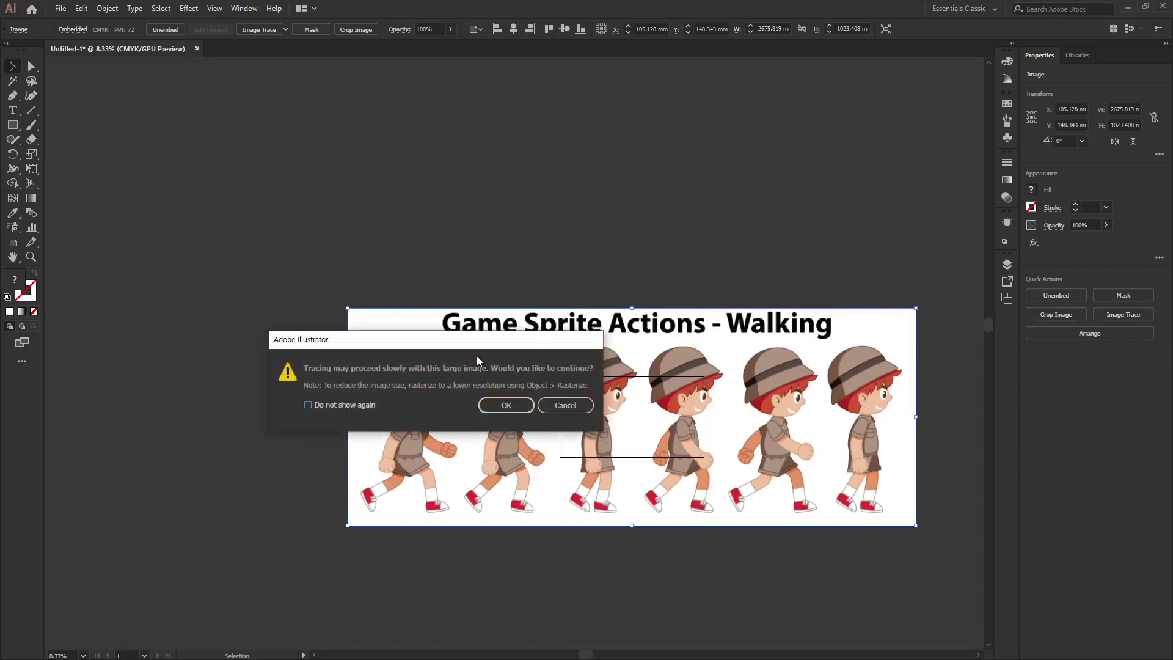
{"action": "left_click_drag", "start_coordinate": [467, 346], "coordinate": [653, 199]}
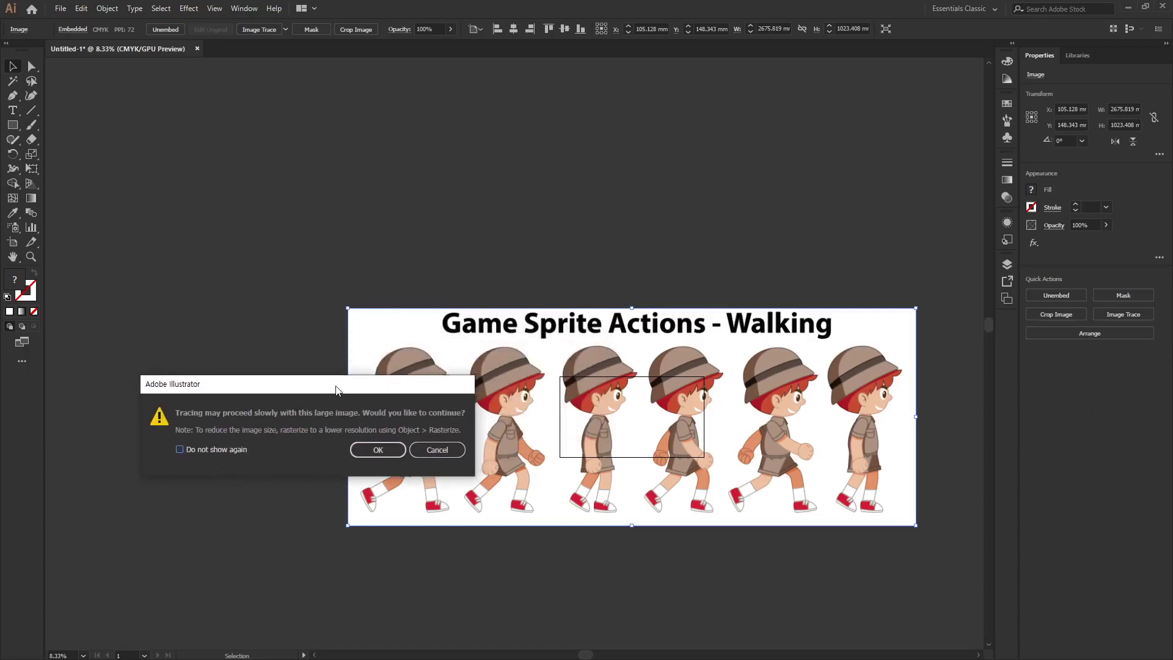
{"action": "left_click", "coordinate": [687, 258]}
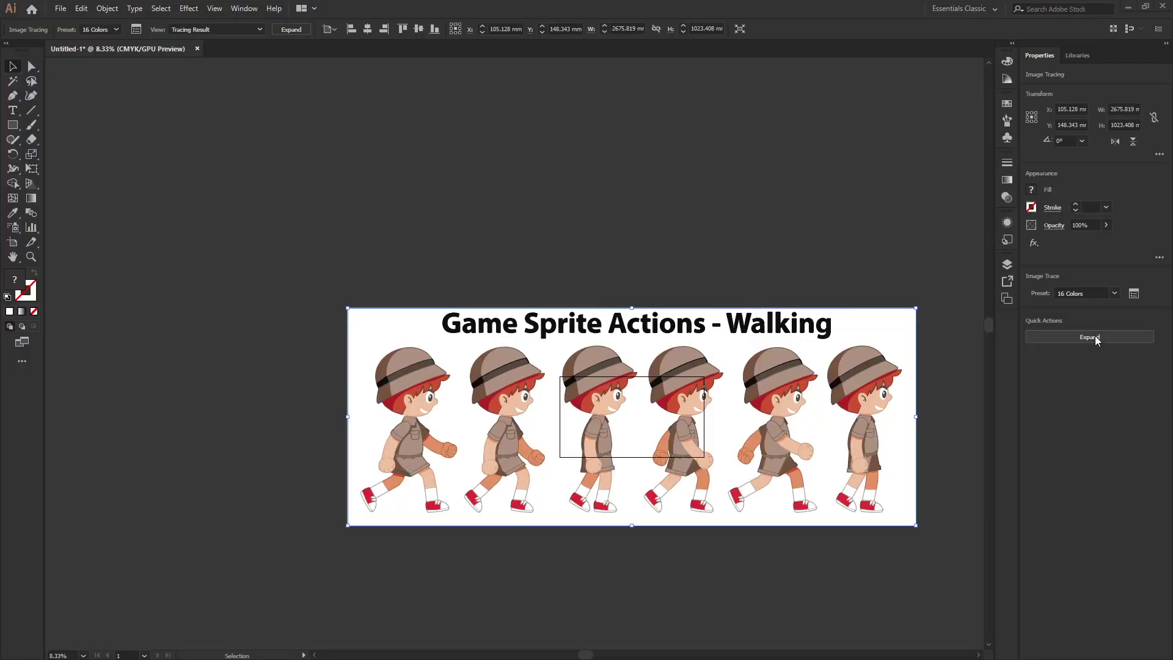
Step: Expand the trace and delete the title text and white background
{"action": "left_click", "coordinate": [1091, 338]}
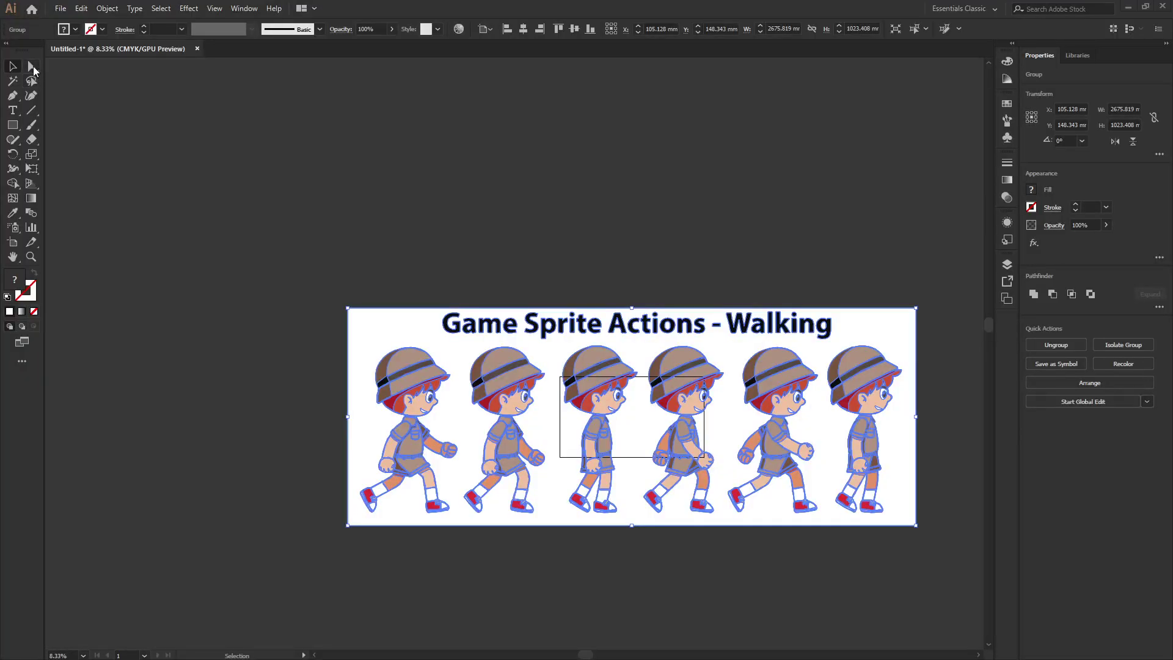
{"action": "left_click", "coordinate": [32, 66]}
{"action": "left_click", "coordinate": [759, 255]}
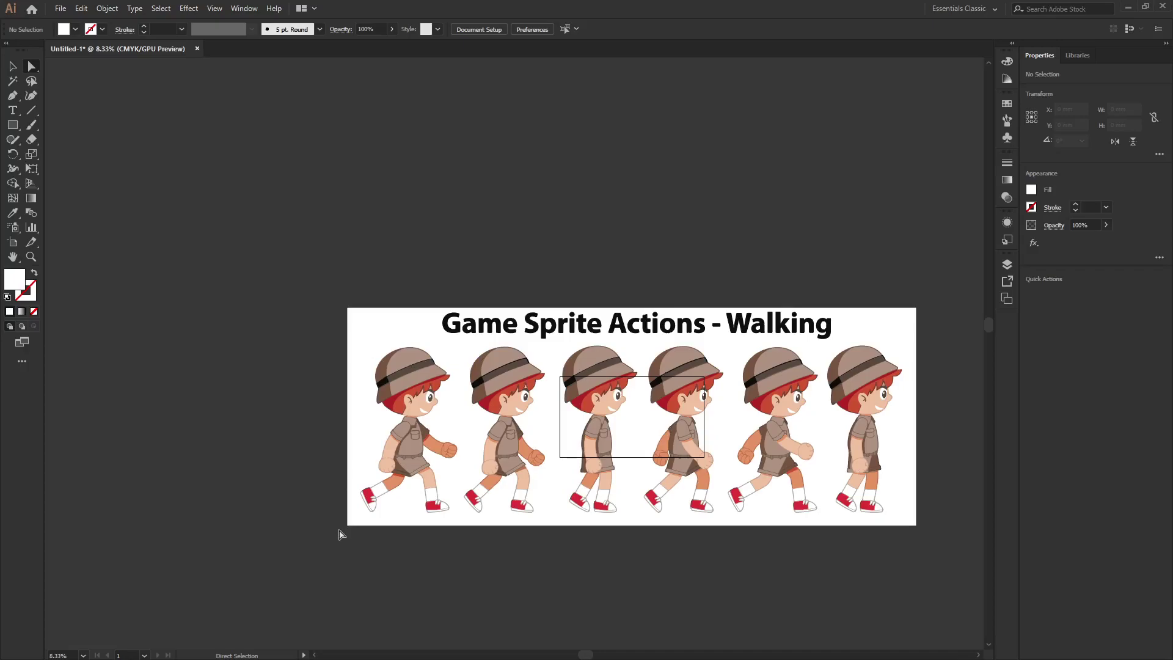
{"action": "left_click_drag", "start_coordinate": [257, 249], "coordinate": [944, 345]}
{"action": "left_click_drag", "start_coordinate": [257, 253], "coordinate": [941, 346]}
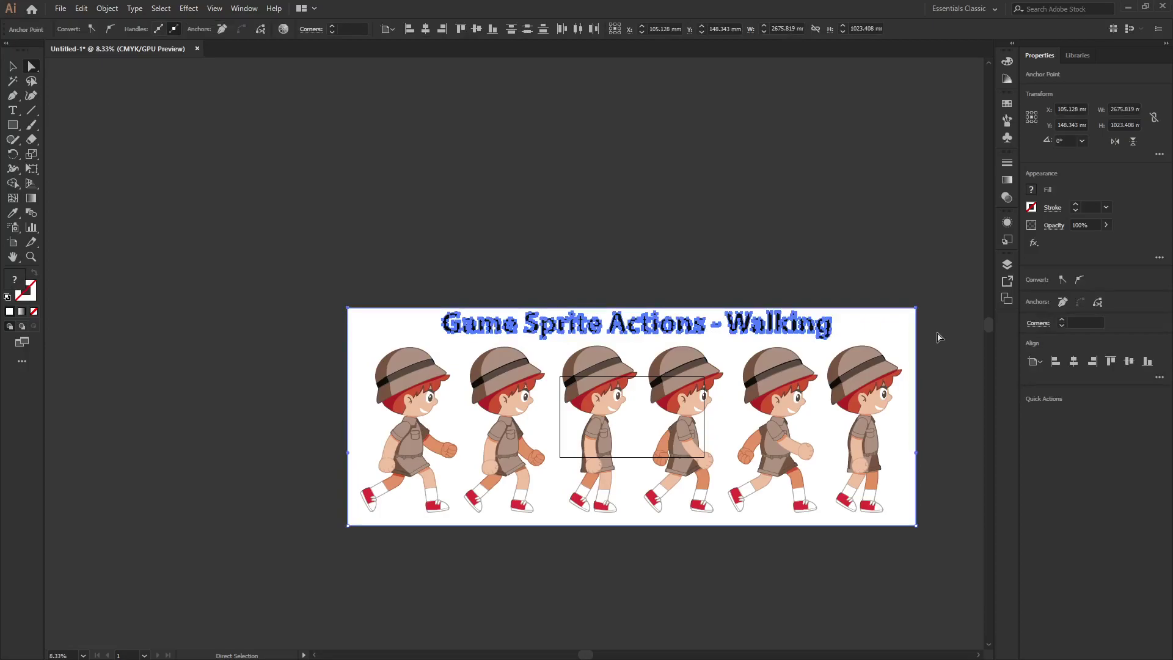
{"action": "key", "text": "Delete"}
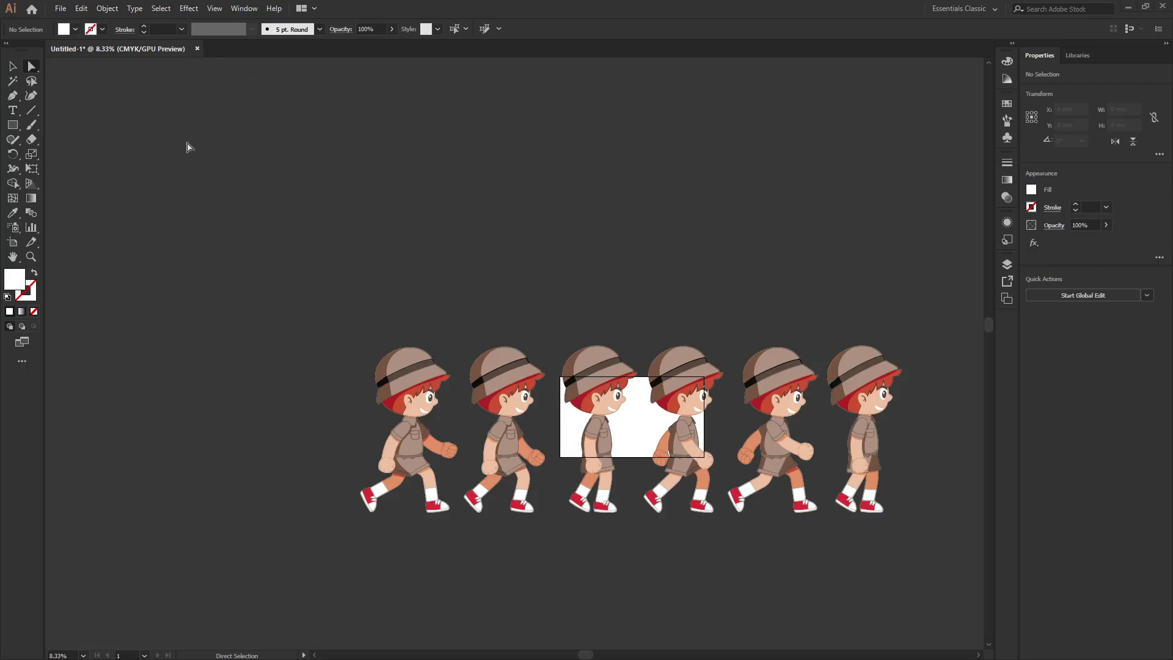
Step: Move the six-boy group up and to the left
{"action": "left_click", "coordinate": [12, 67]}
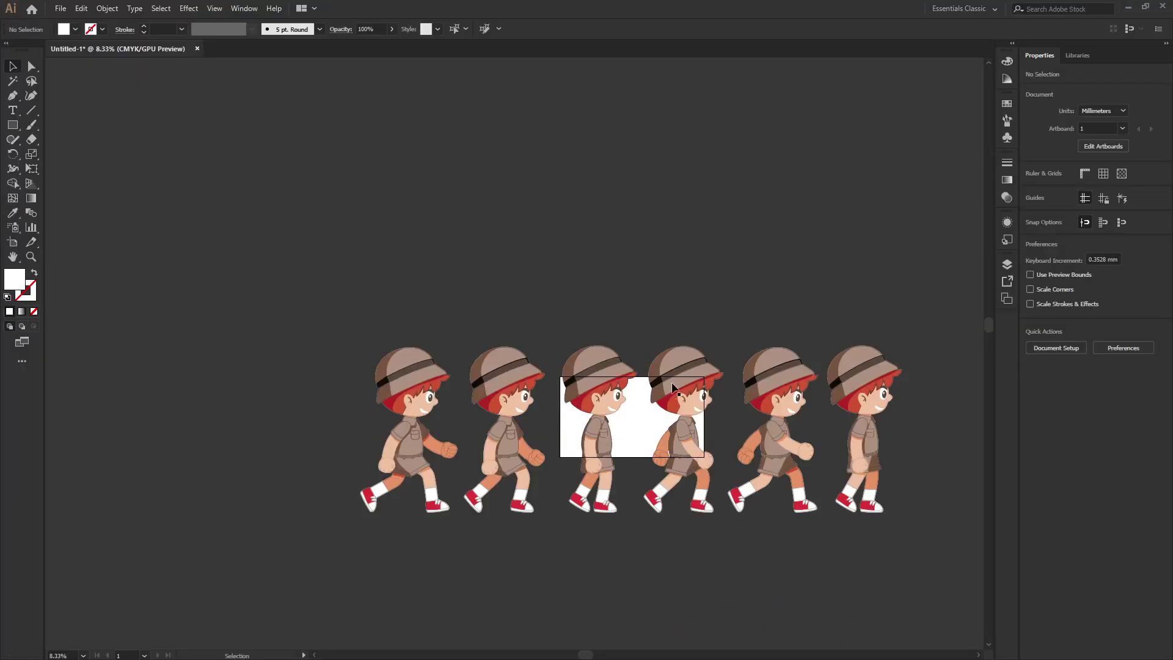
{"action": "left_click", "coordinate": [674, 394]}
{"action": "left_click_drag", "start_coordinate": [682, 468], "coordinate": [528, 250]}
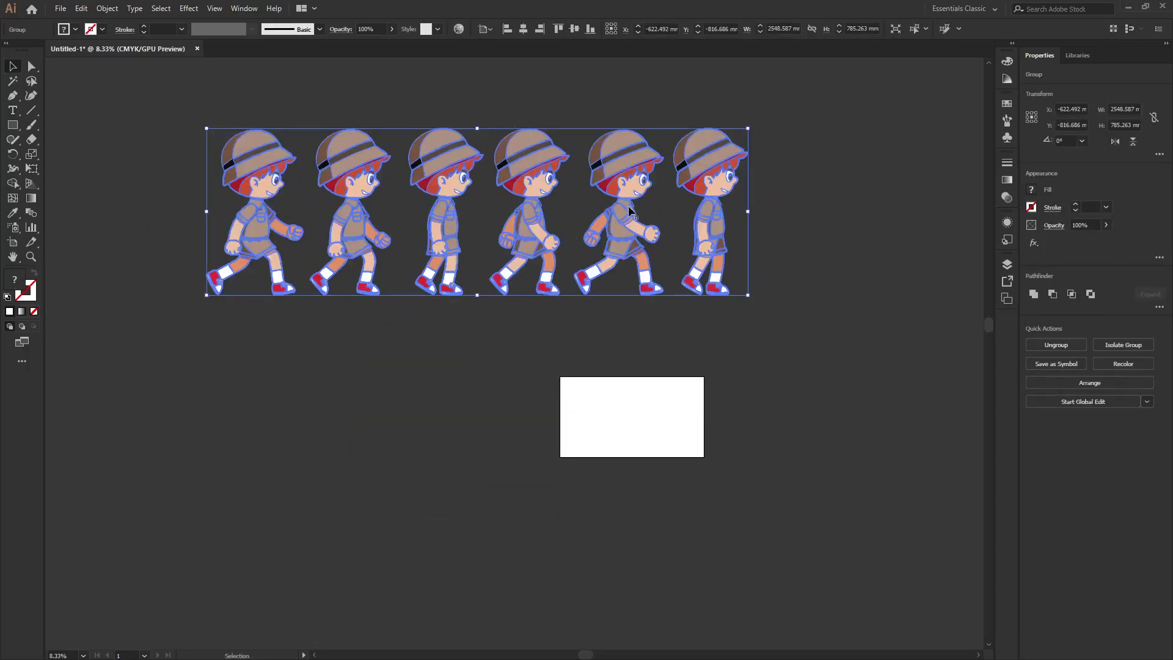
{"action": "left_click", "coordinate": [772, 442]}
{"action": "left_click", "coordinate": [564, 278]}
Step: Show a taller Layers panel with Layer 1 and its group expanded
{"action": "left_click", "coordinate": [1007, 265]}
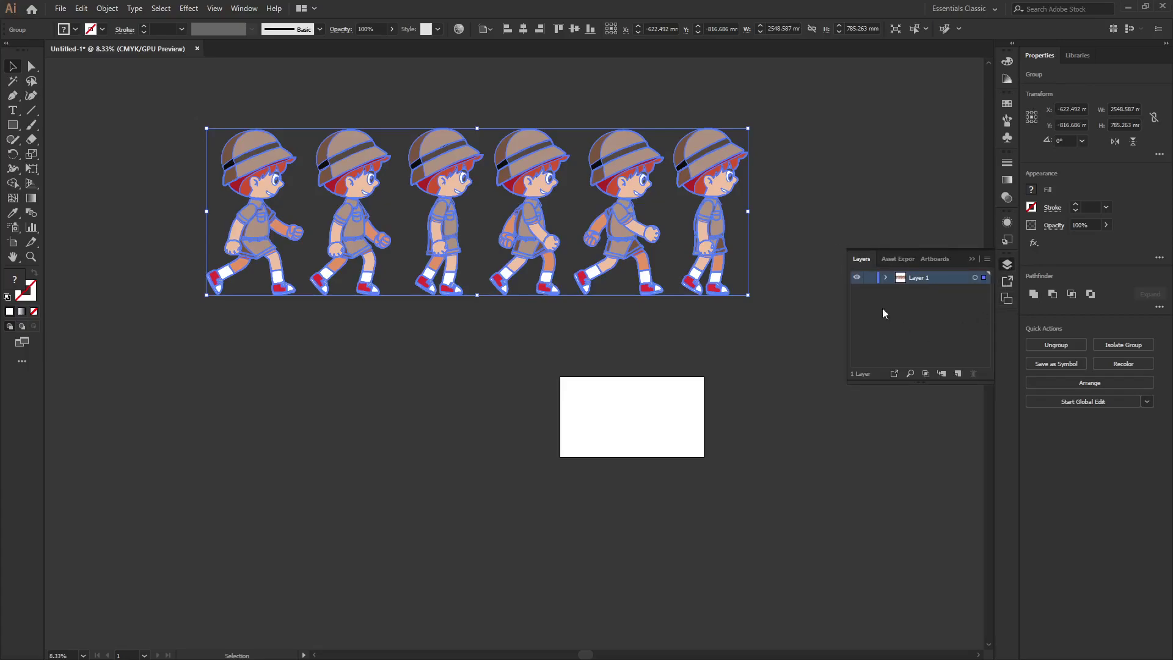
{"action": "left_click_drag", "start_coordinate": [924, 382], "coordinate": [924, 583]}
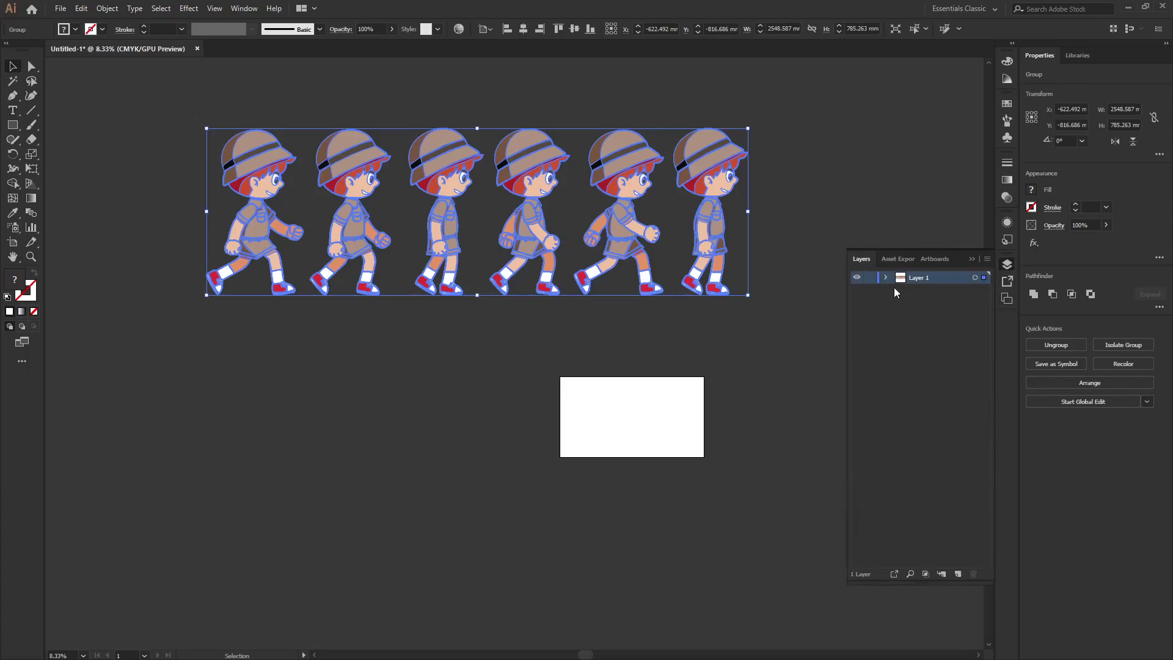
{"action": "left_click", "coordinate": [885, 277]}
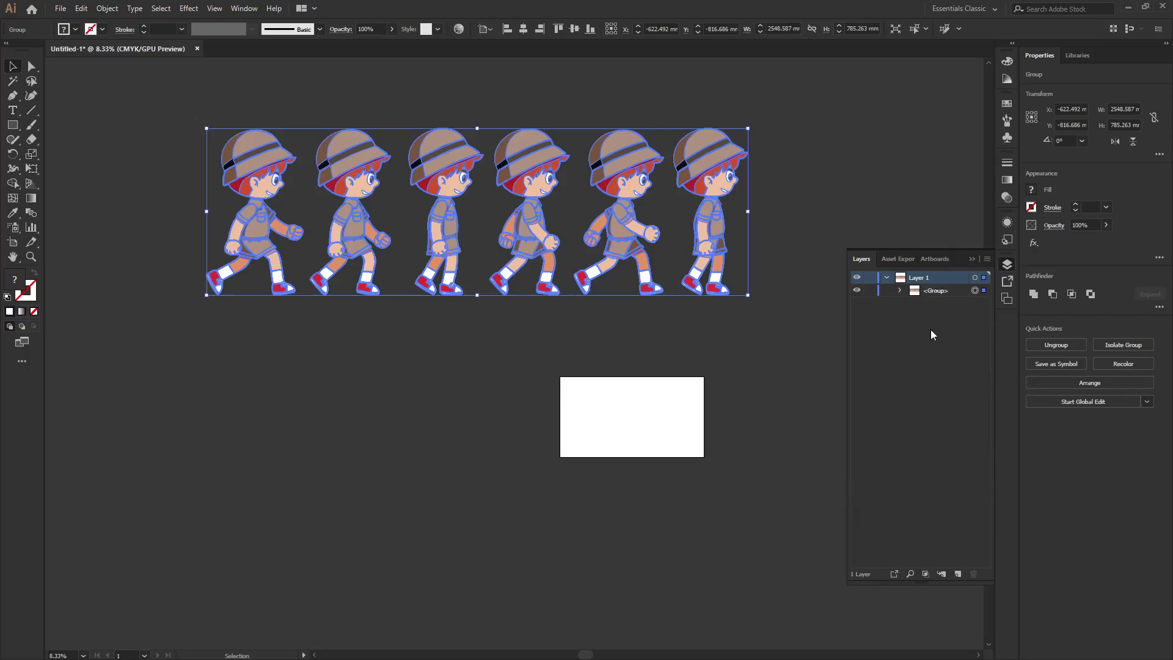
{"action": "left_click", "coordinate": [899, 290]}
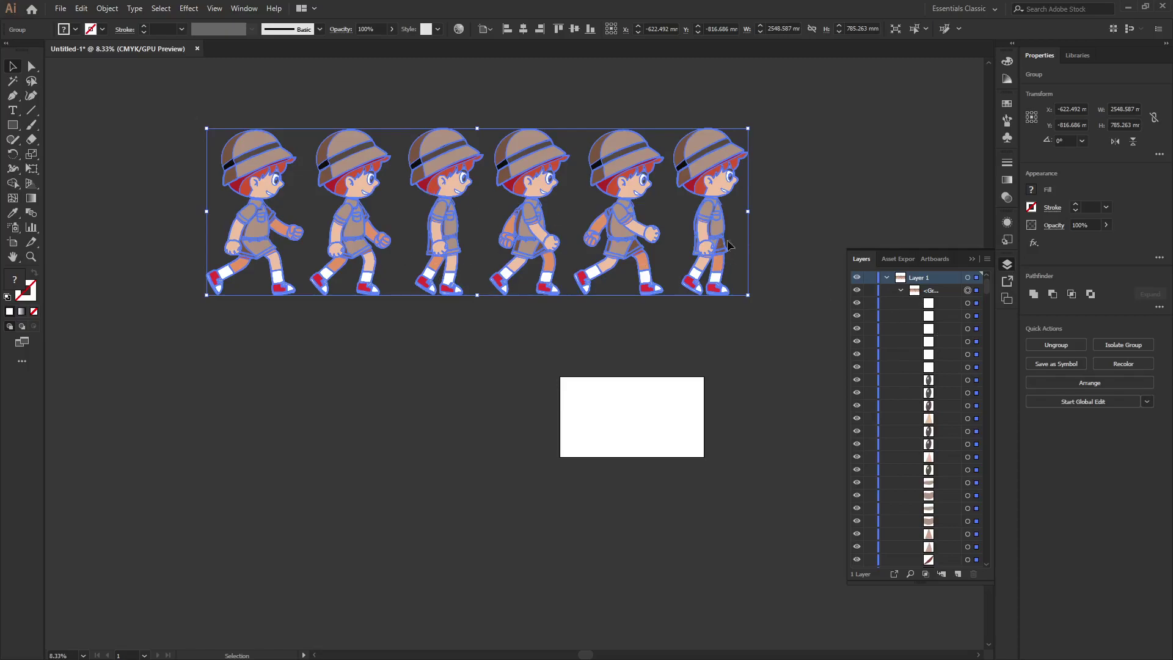
Step: Ungroup the artwork and select the first boy with the white silhouettes
{"action": "left_click", "coordinate": [105, 9]}
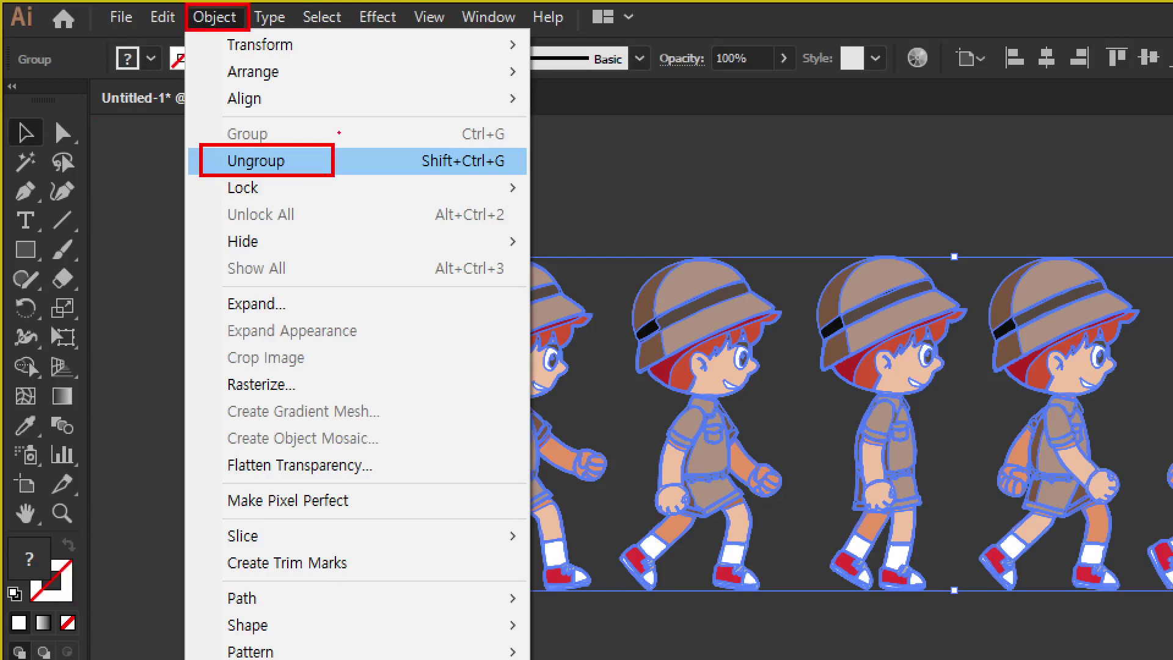
{"action": "left_click", "coordinate": [256, 160]}
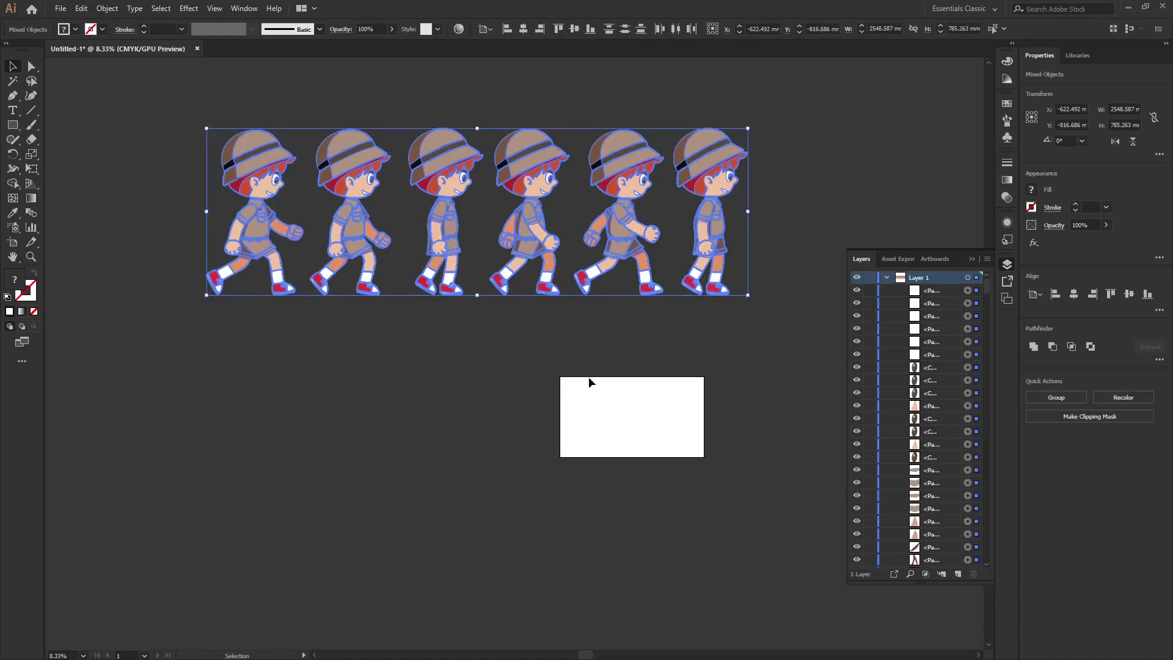
{"action": "left_click", "coordinate": [324, 341]}
{"action": "left_click_drag", "start_coordinate": [229, 230], "coordinate": [305, 334]}
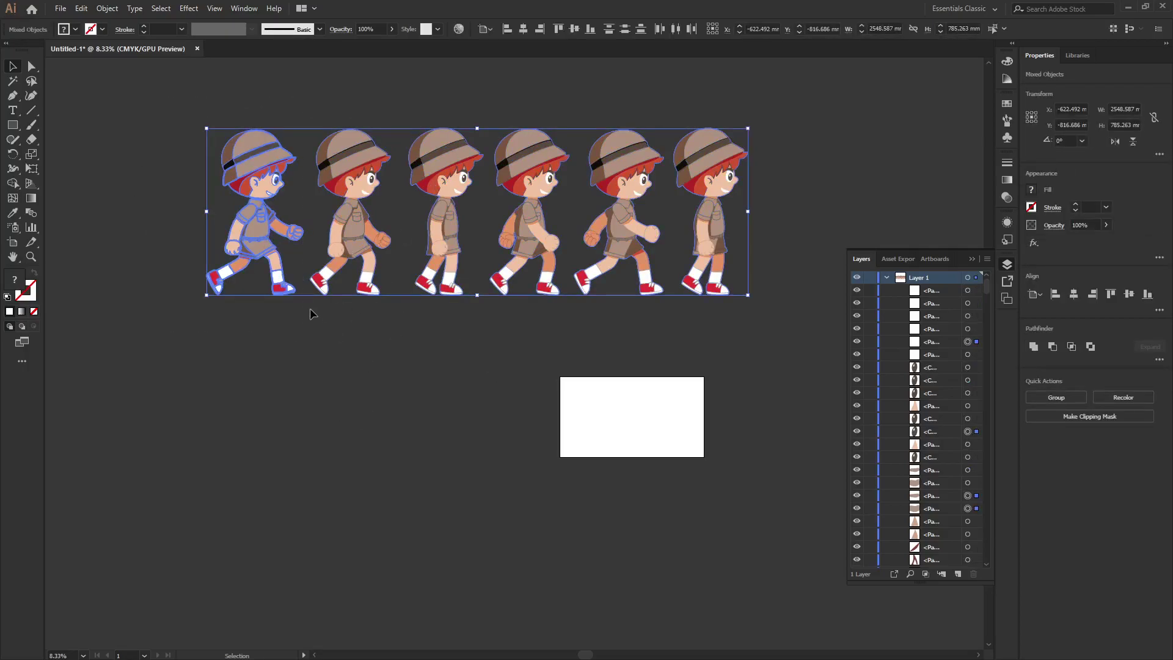
{"action": "left_click", "coordinate": [310, 372]}
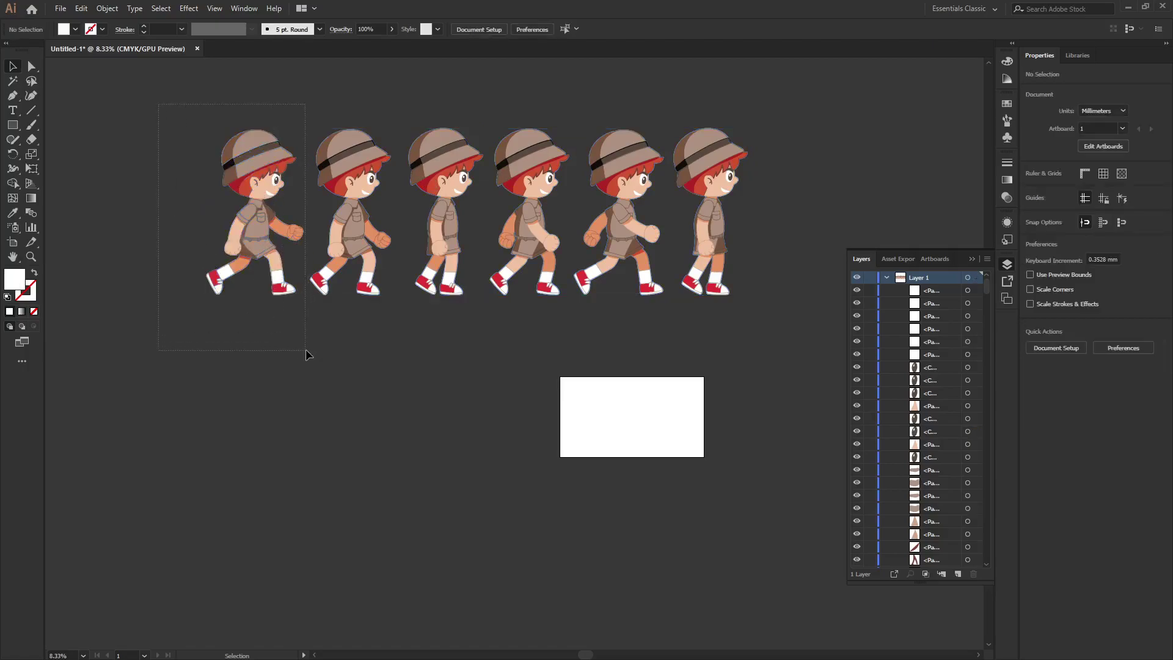
{"action": "left_click_drag", "start_coordinate": [305, 349], "coordinate": [305, 349]}
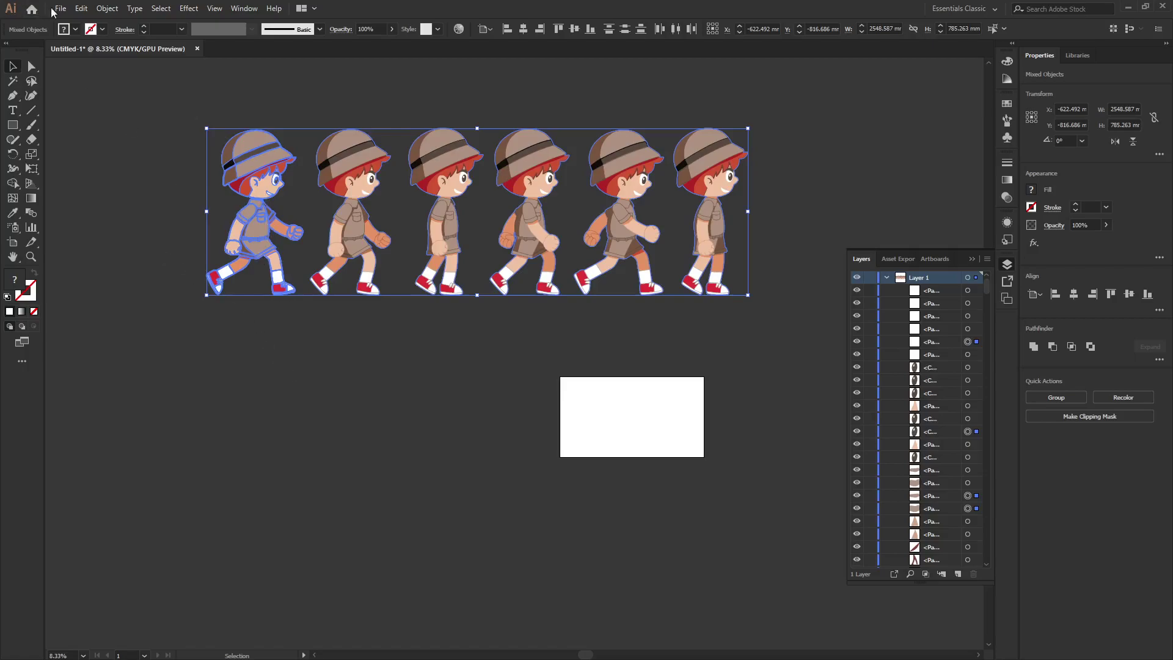
Step: Group the silhouettes with the first boy and drag the group below the row
{"action": "left_click", "coordinate": [107, 11]}
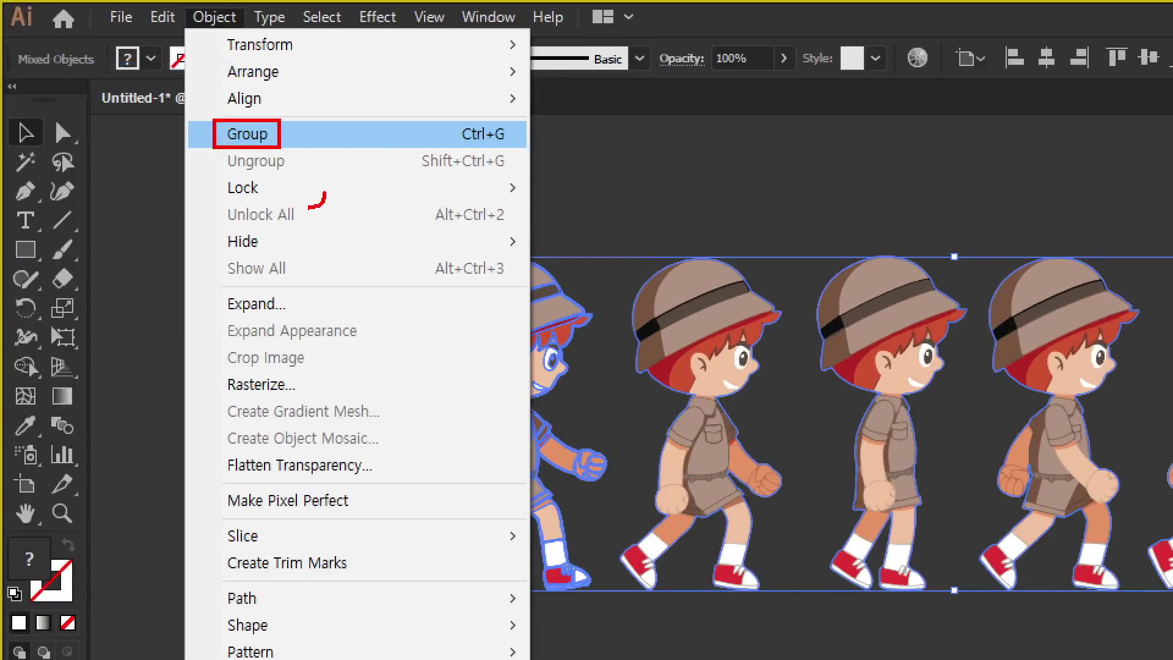
{"action": "left_click", "coordinate": [247, 134]}
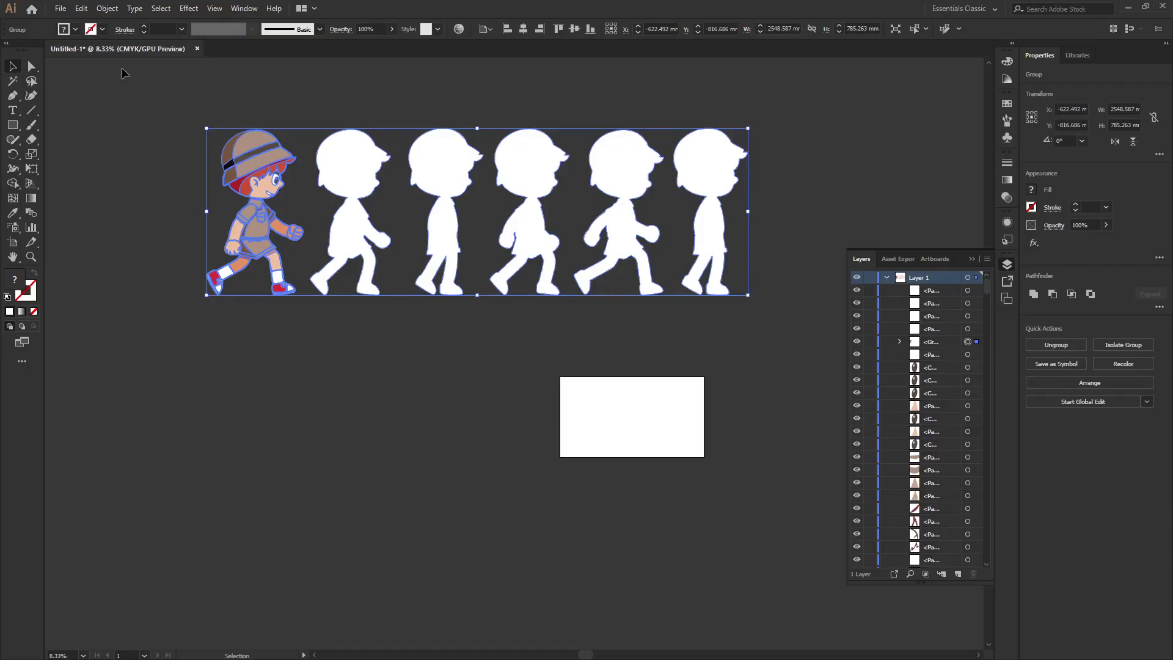
{"action": "left_click", "coordinate": [268, 400]}
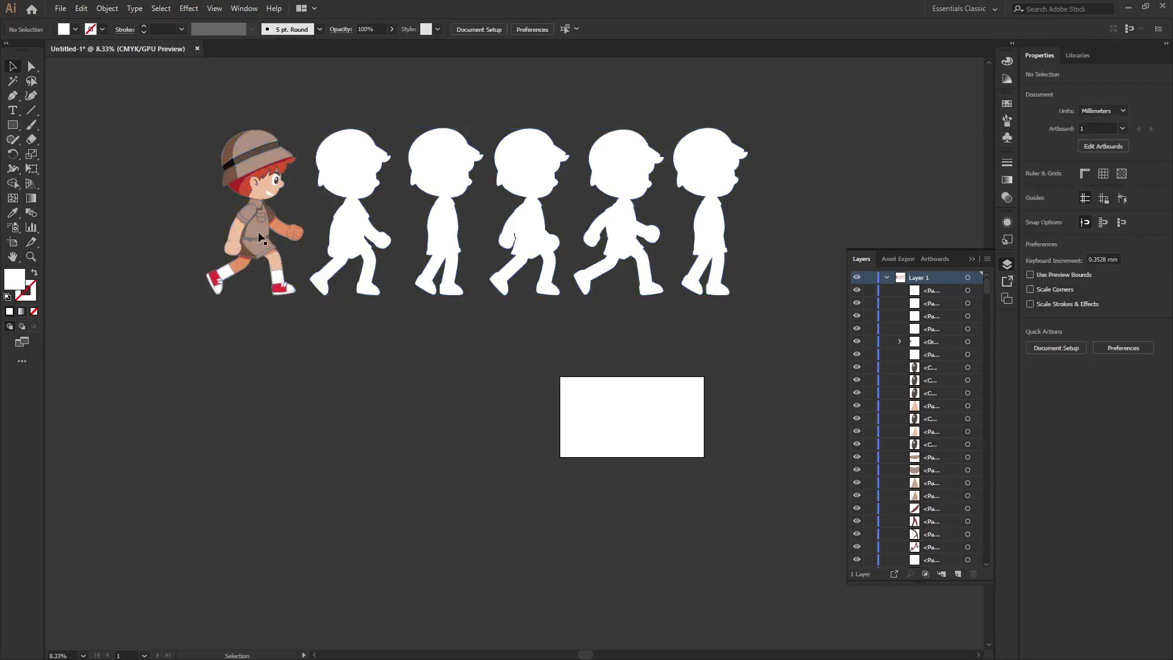
{"action": "left_click_drag", "start_coordinate": [258, 222], "coordinate": [226, 421]}
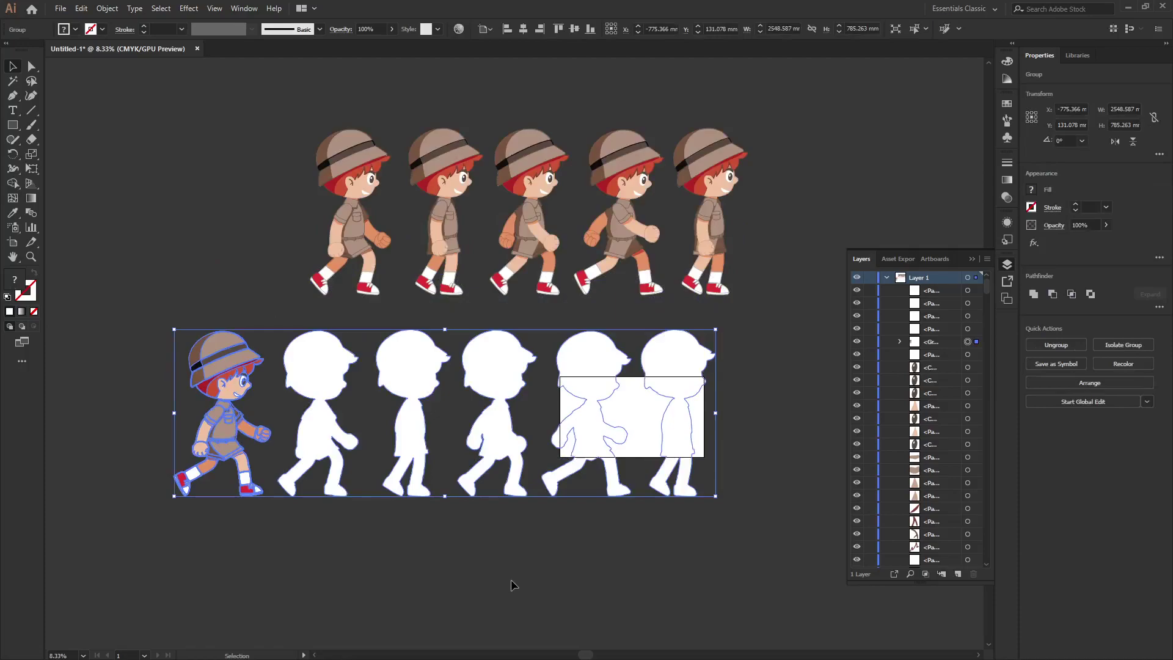
{"action": "left_click", "coordinate": [511, 579]}
{"action": "left_click_drag", "start_coordinate": [344, 370], "coordinate": [366, 535]}
Step: Scroll down and reselect the silhouette group beneath the boys
{"action": "left_click", "coordinate": [750, 401]}
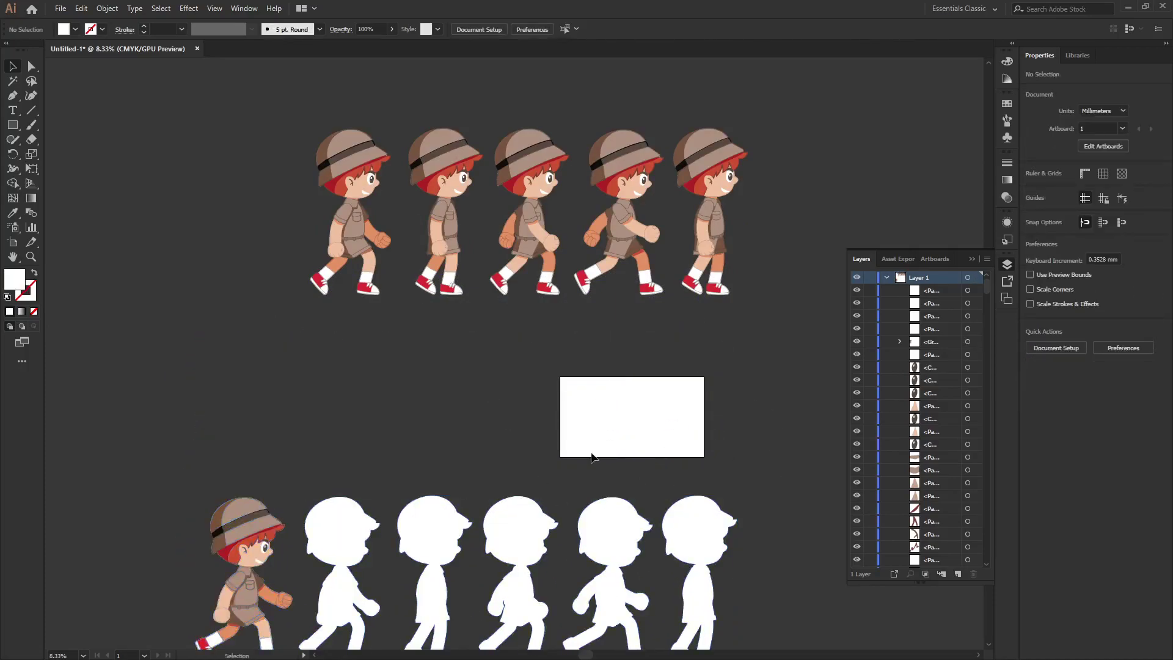
{"action": "scroll", "coordinate": [591, 455], "scroll_direction": "down", "scroll_amount": 3}
{"action": "scroll", "coordinate": [635, 326], "scroll_direction": "down", "scroll_amount": 1}
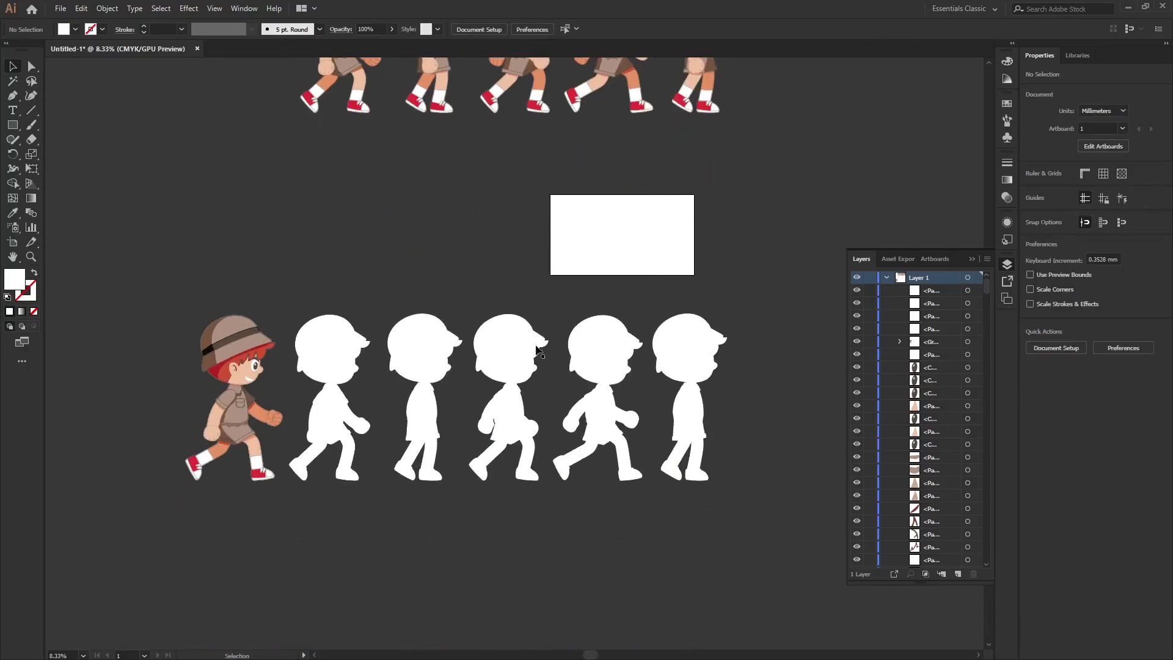
{"action": "left_click", "coordinate": [519, 366]}
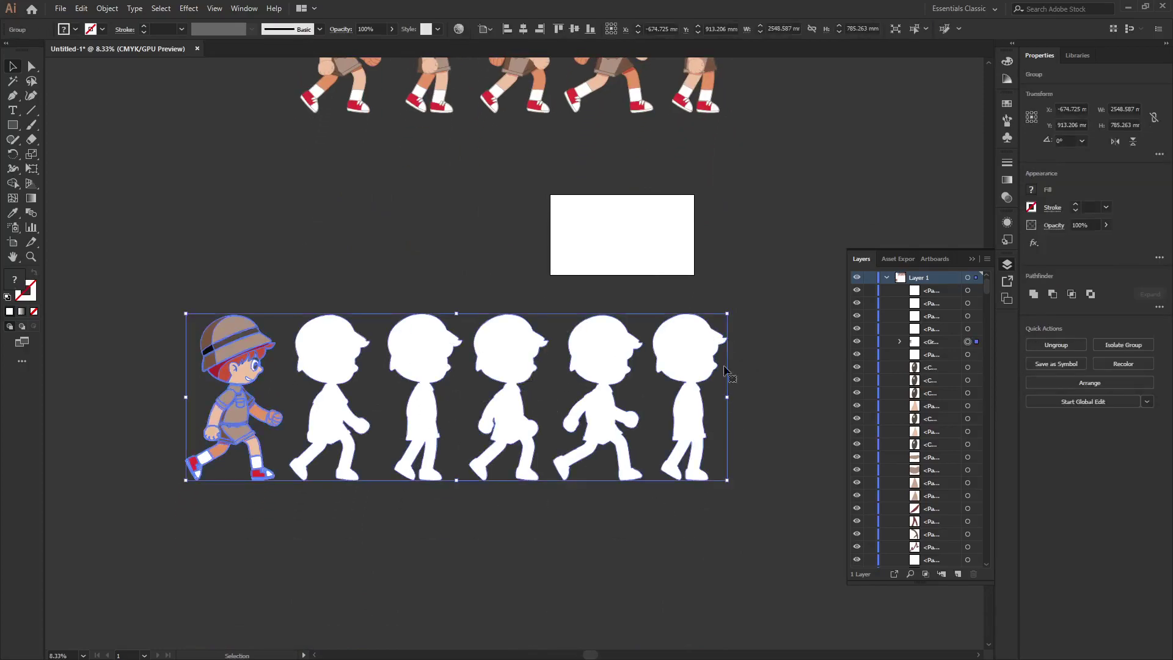
{"action": "left_click", "coordinate": [560, 533]}
{"action": "left_click", "coordinate": [696, 367]}
Step: Delete the white silhouette shapes with the Direct Selection tool
{"action": "left_click", "coordinate": [35, 70]}
{"action": "mouse_move", "coordinate": [759, 301]}
{"action": "left_mouse_down"}
{"action": "mouse_move", "coordinate": [290, 505]}
{"action": "mouse_move", "coordinate": [350, 474]}
{"action": "left_mouse_up"}
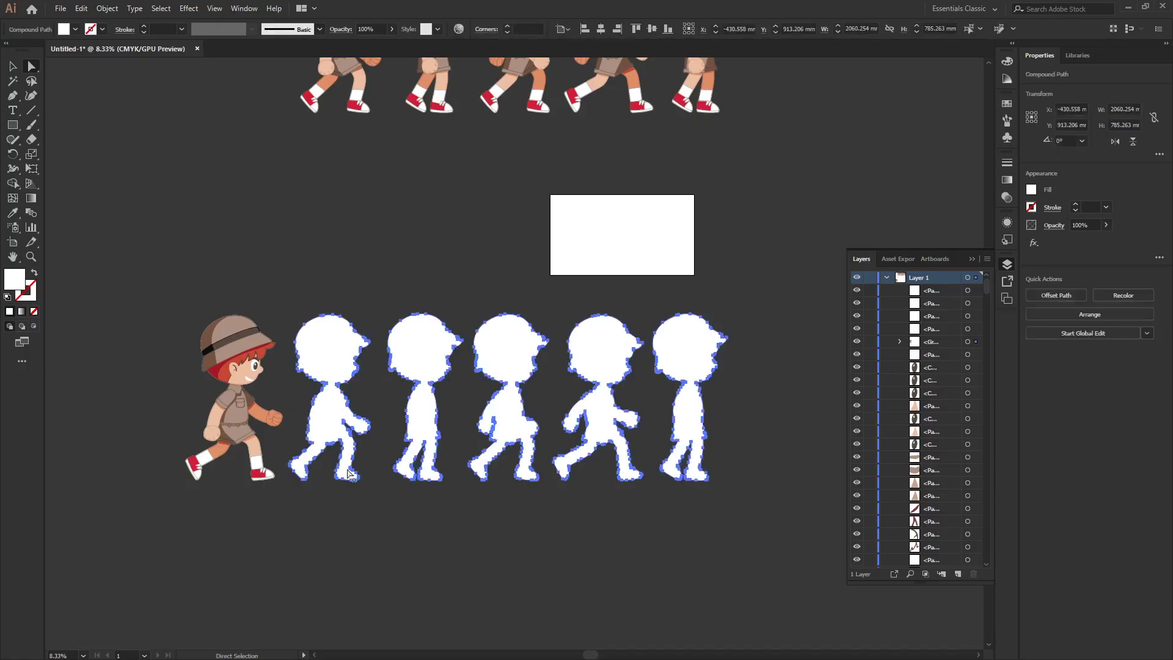
{"action": "key", "text": "Delete"}
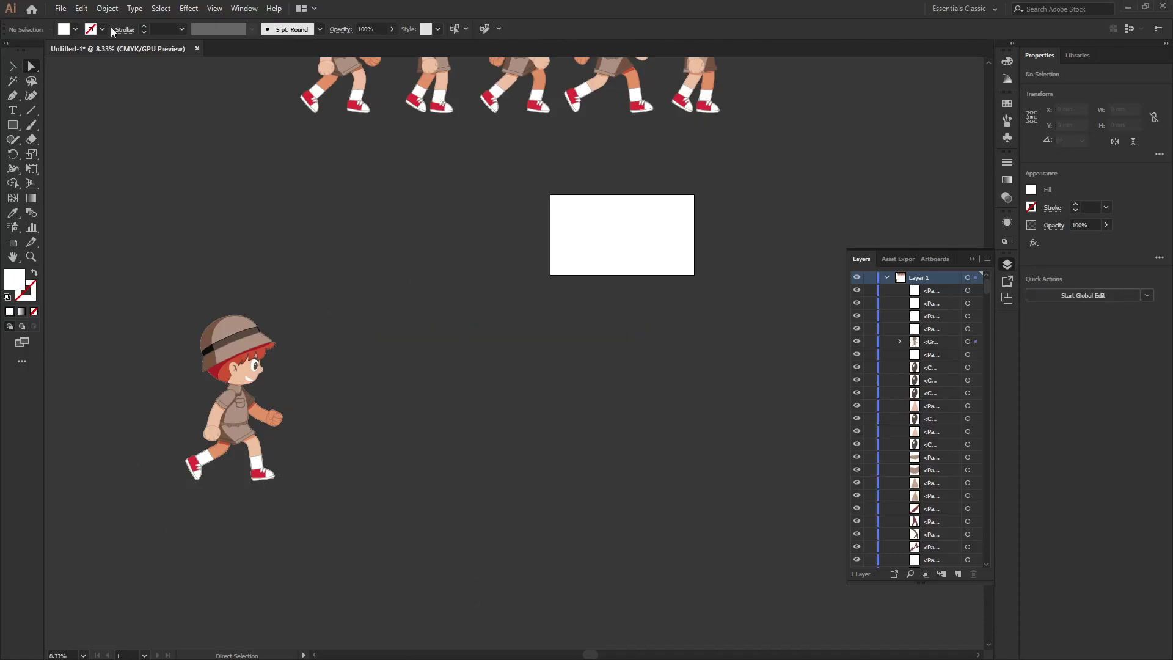
Step: Move the first boy up and left beside the five-boy row
{"action": "left_click", "coordinate": [13, 66]}
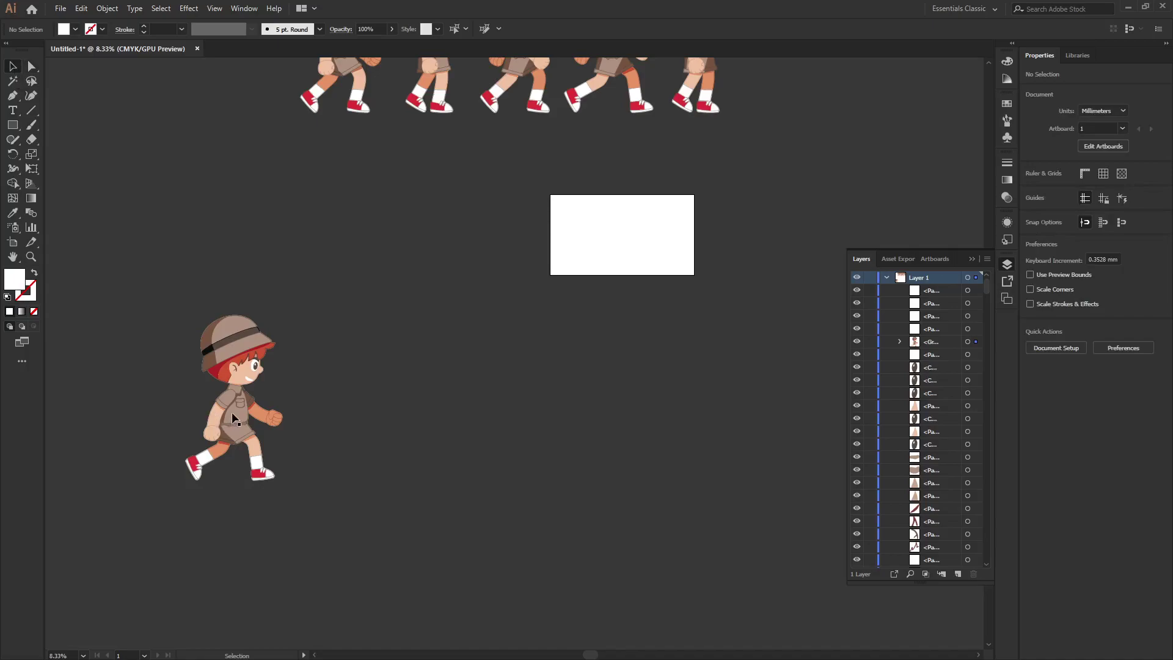
{"action": "mouse_move", "coordinate": [233, 417]}
{"action": "left_mouse_down"}
{"action": "mouse_move", "coordinate": [235, 147]}
{"action": "mouse_move", "coordinate": [203, 391]}
{"action": "left_mouse_up"}
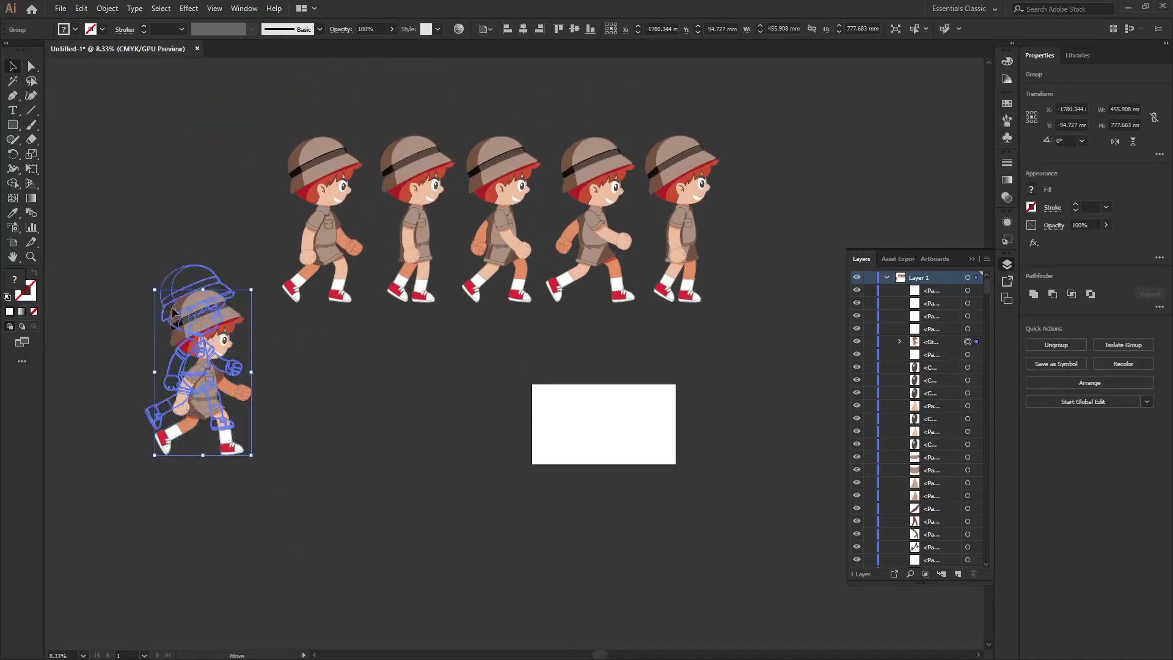
{"action": "left_click_drag", "start_coordinate": [171, 312], "coordinate": [149, 232]}
{"action": "left_click", "coordinate": [309, 248]}
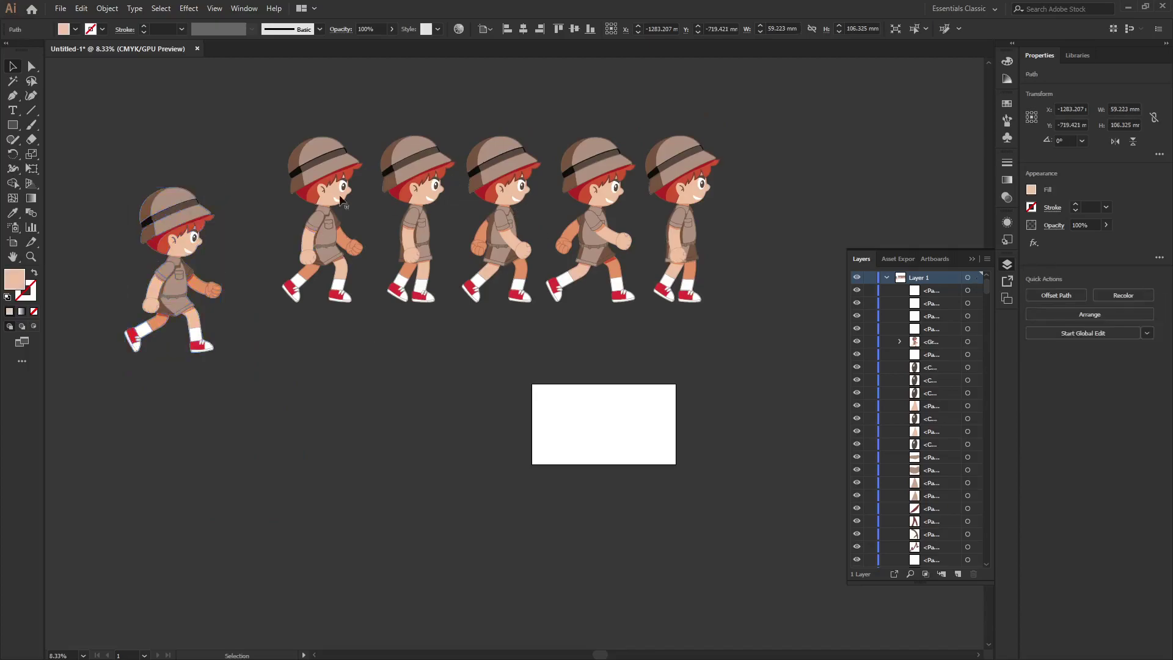
{"action": "left_click", "coordinate": [320, 376]}
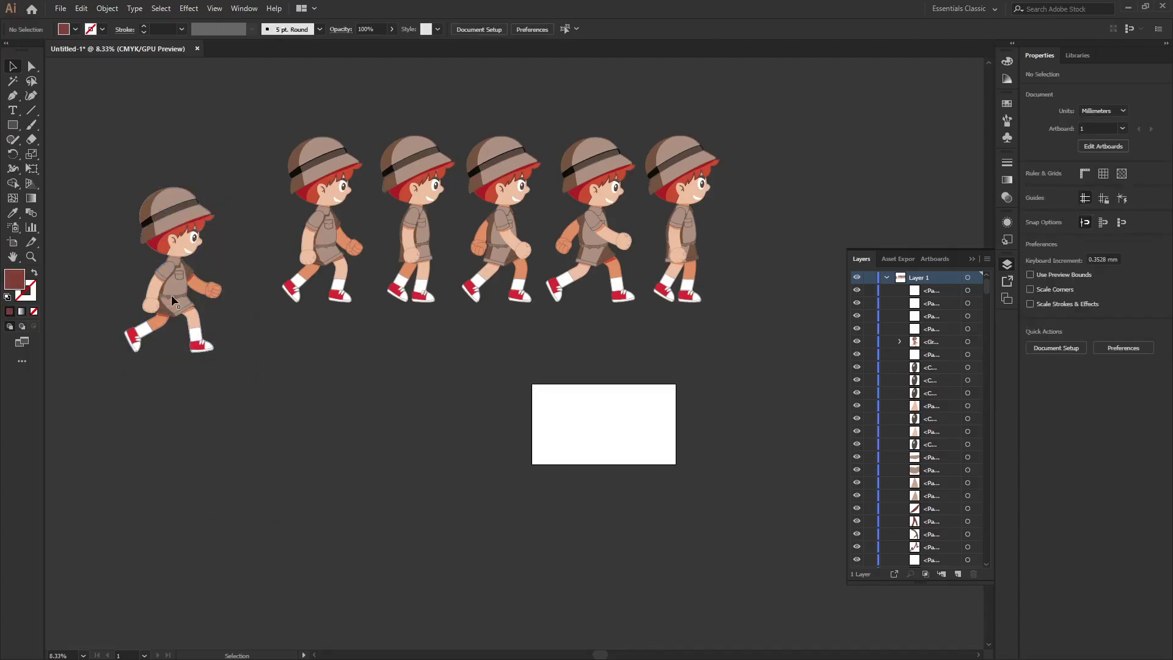
{"action": "left_click_drag", "start_coordinate": [170, 295], "coordinate": [151, 312]}
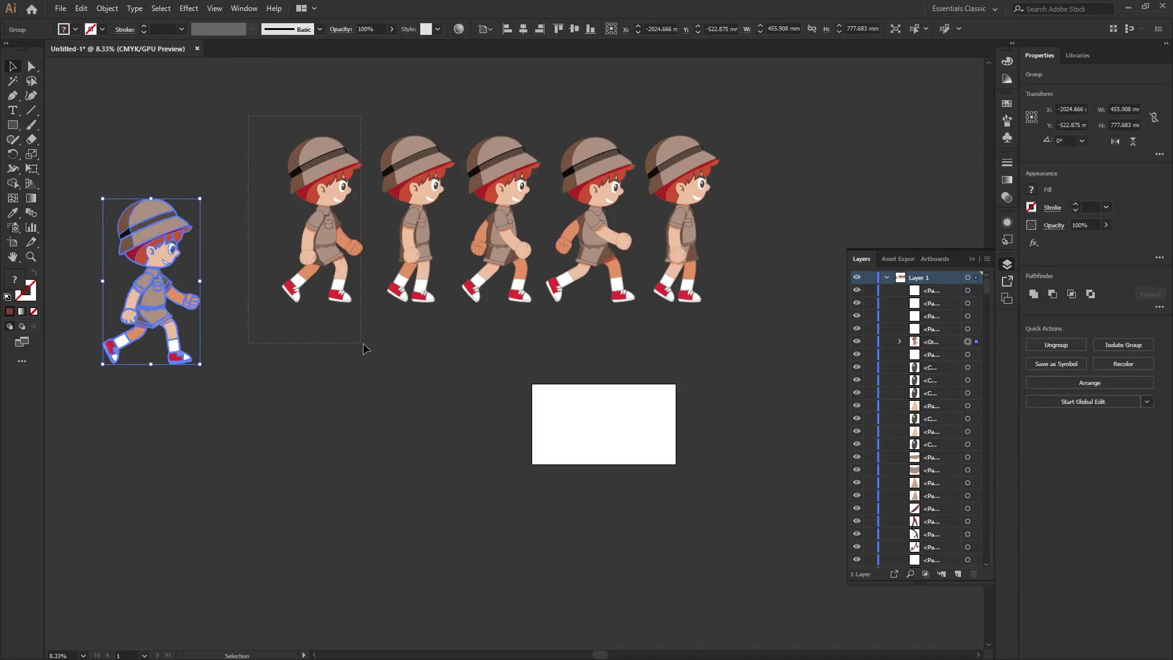
Step: Group the first two top-row boys and place them in the lower row
{"action": "left_click_drag", "start_coordinate": [362, 343], "coordinate": [371, 347]}
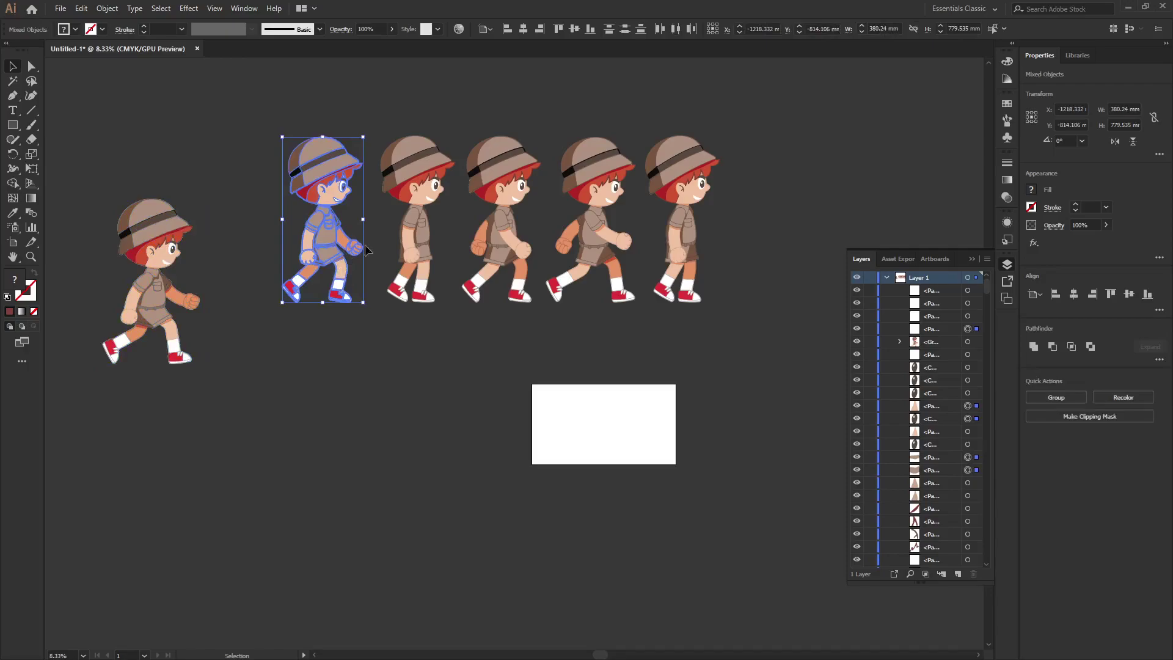
{"action": "left_click", "coordinate": [107, 8]}
{"action": "left_click", "coordinate": [119, 68]}
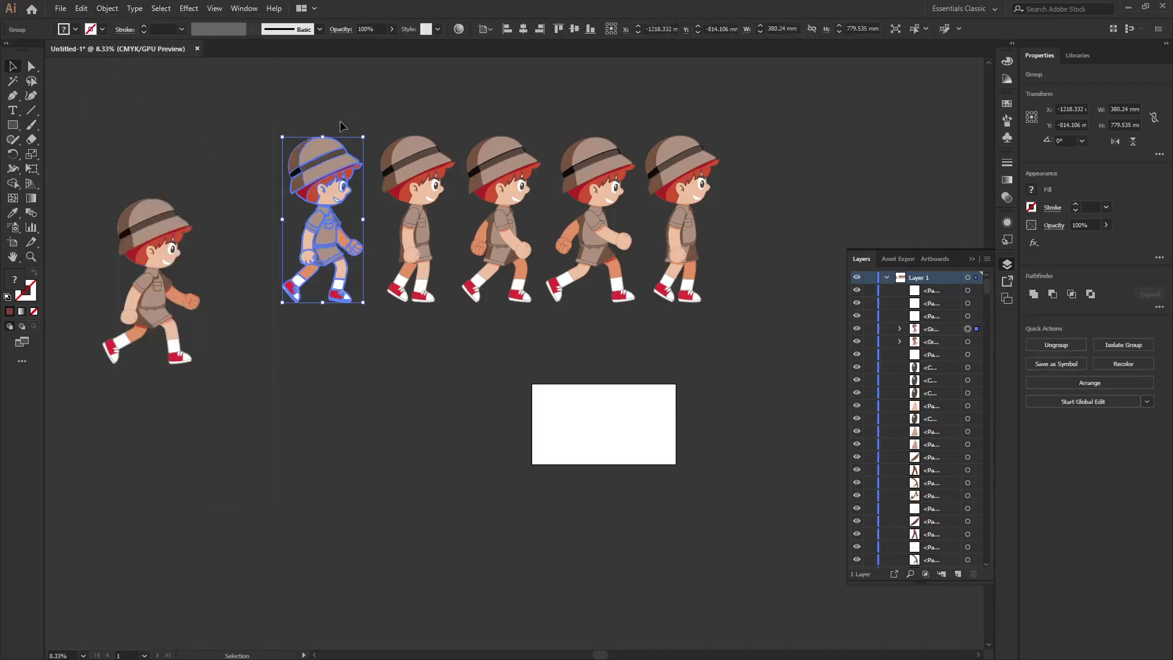
{"action": "left_click_drag", "start_coordinate": [337, 195], "coordinate": [282, 353]}
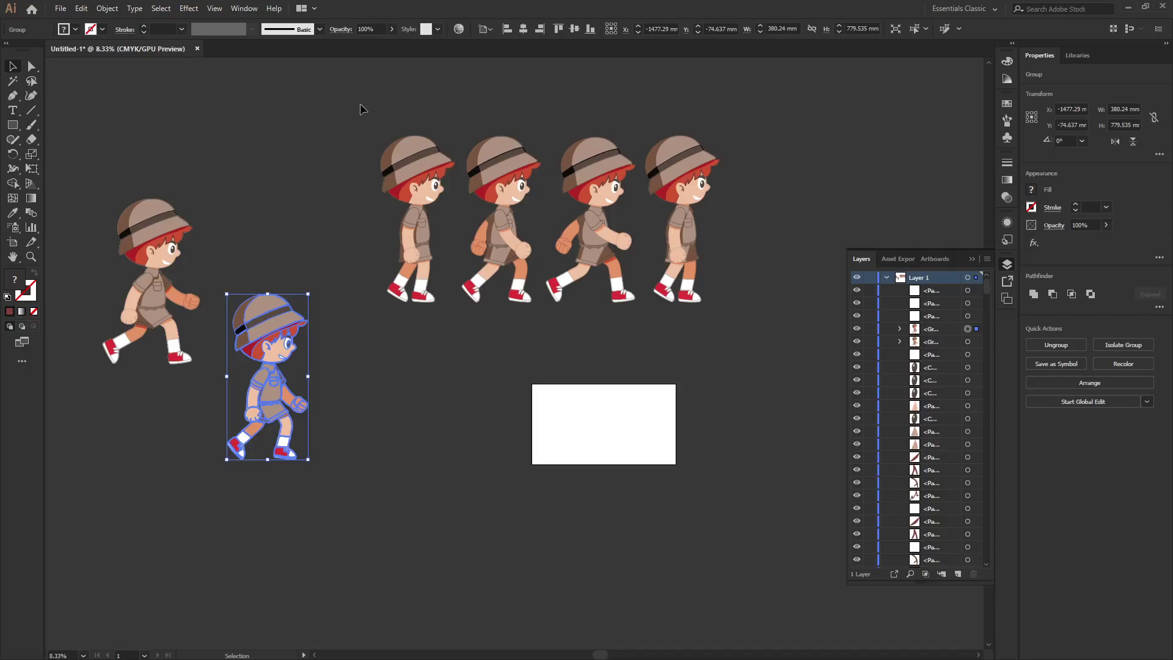
{"action": "left_click_drag", "start_coordinate": [460, 343], "coordinate": [460, 343]}
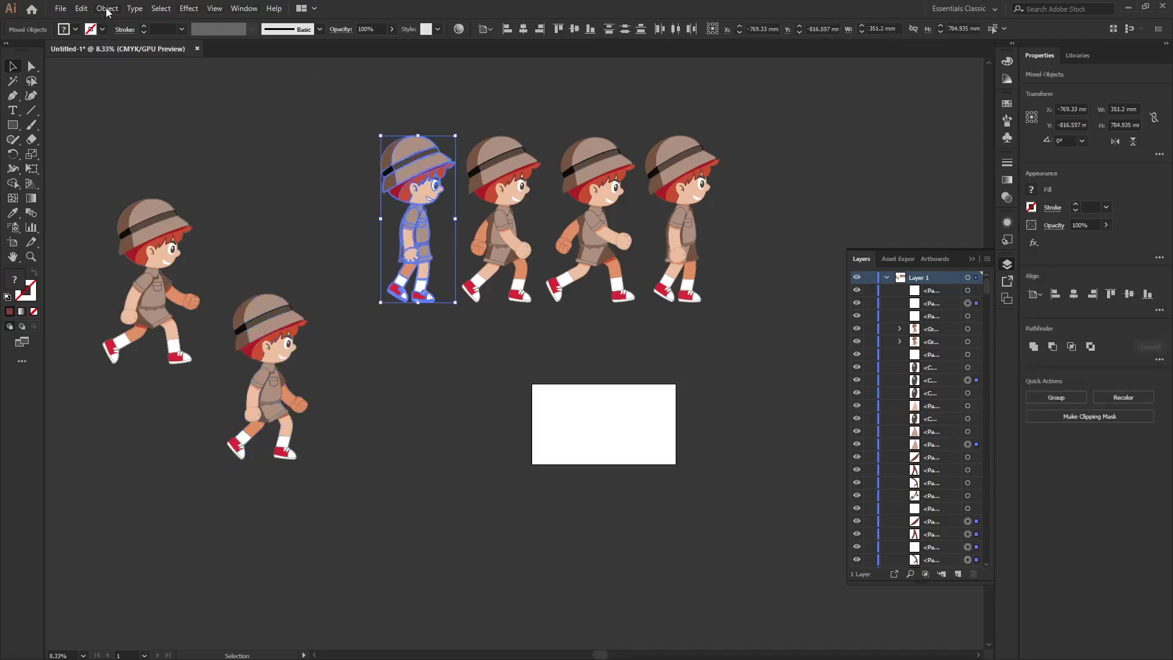
{"action": "left_click", "coordinate": [106, 8]}
{"action": "left_click", "coordinate": [123, 66]}
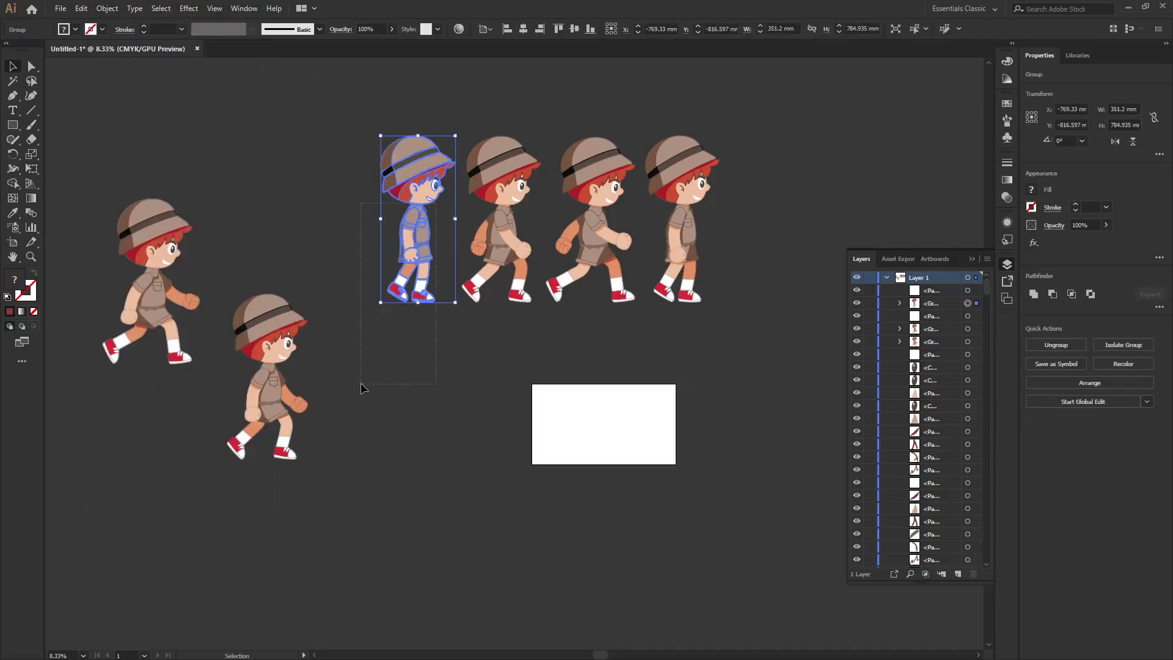
{"action": "left_click_drag", "start_coordinate": [360, 383], "coordinate": [369, 271]}
{"action": "left_click_drag", "start_coordinate": [413, 171], "coordinate": [353, 318]}
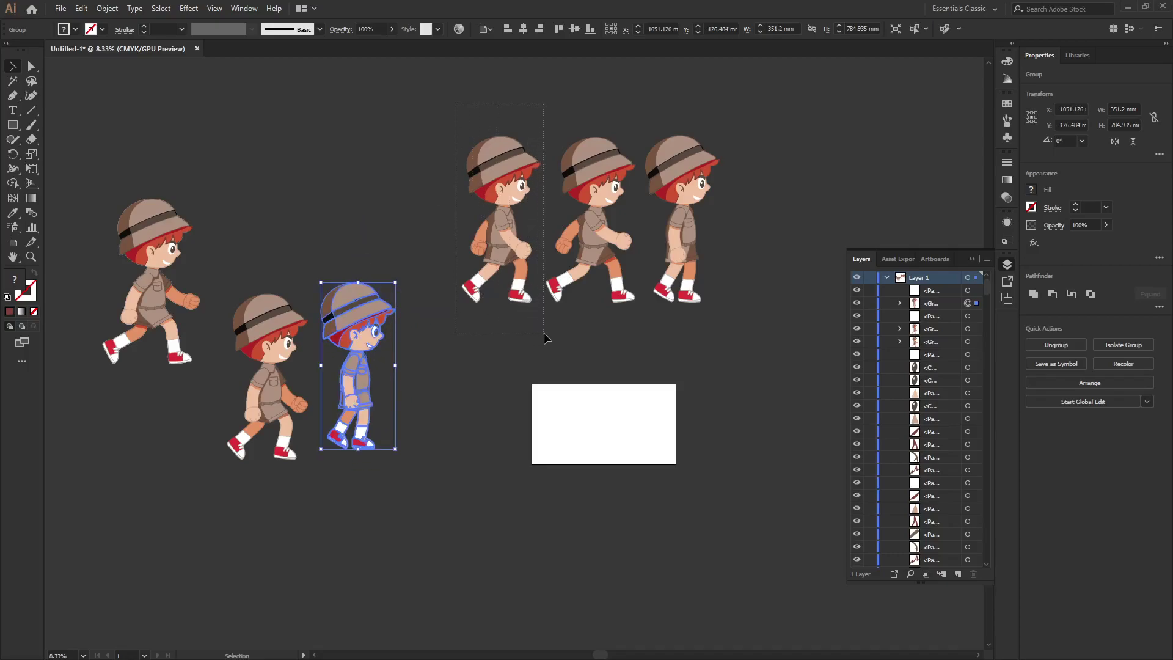
Step: Group the next two top-row boys and move them into the lower row
{"action": "left_click_drag", "start_coordinate": [454, 103], "coordinate": [543, 332]}
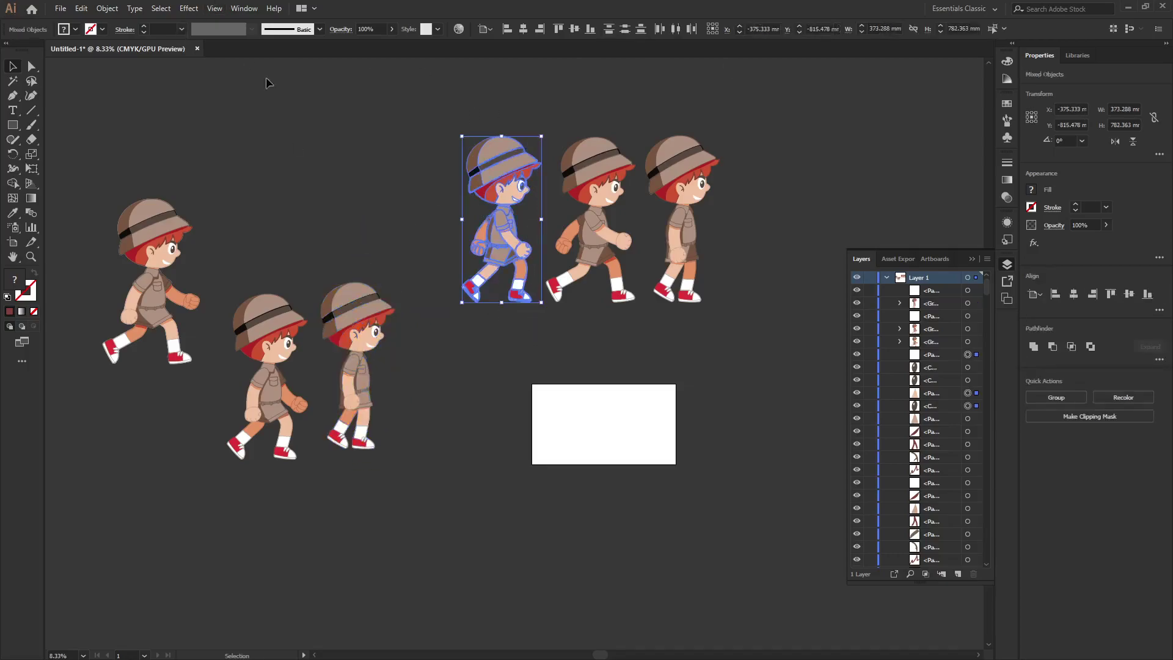
{"action": "left_click", "coordinate": [107, 9]}
{"action": "left_click", "coordinate": [222, 68]}
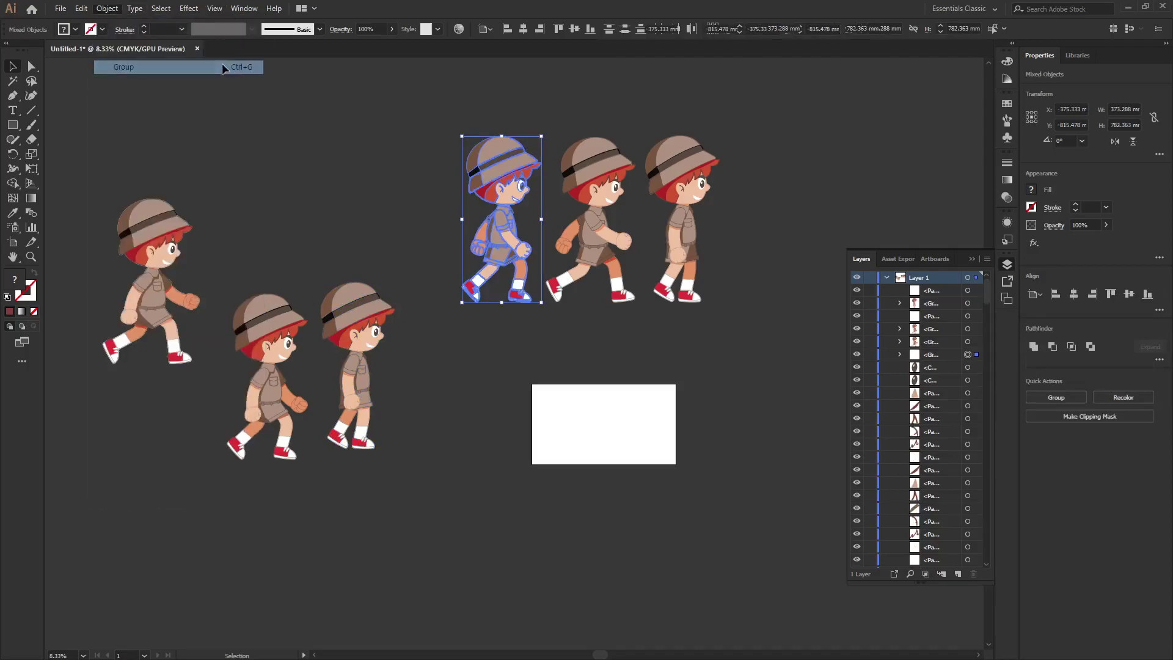
{"action": "left_click_drag", "start_coordinate": [512, 161], "coordinate": [460, 308]}
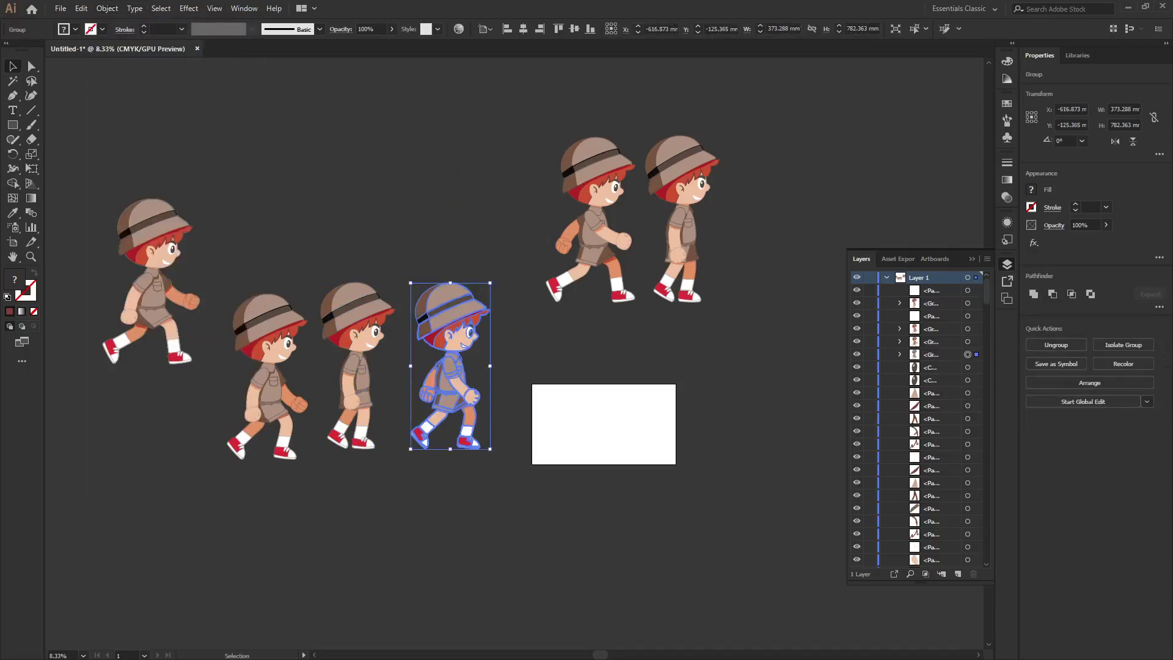
{"action": "left_click_drag", "start_coordinate": [528, 115], "coordinate": [641, 346]}
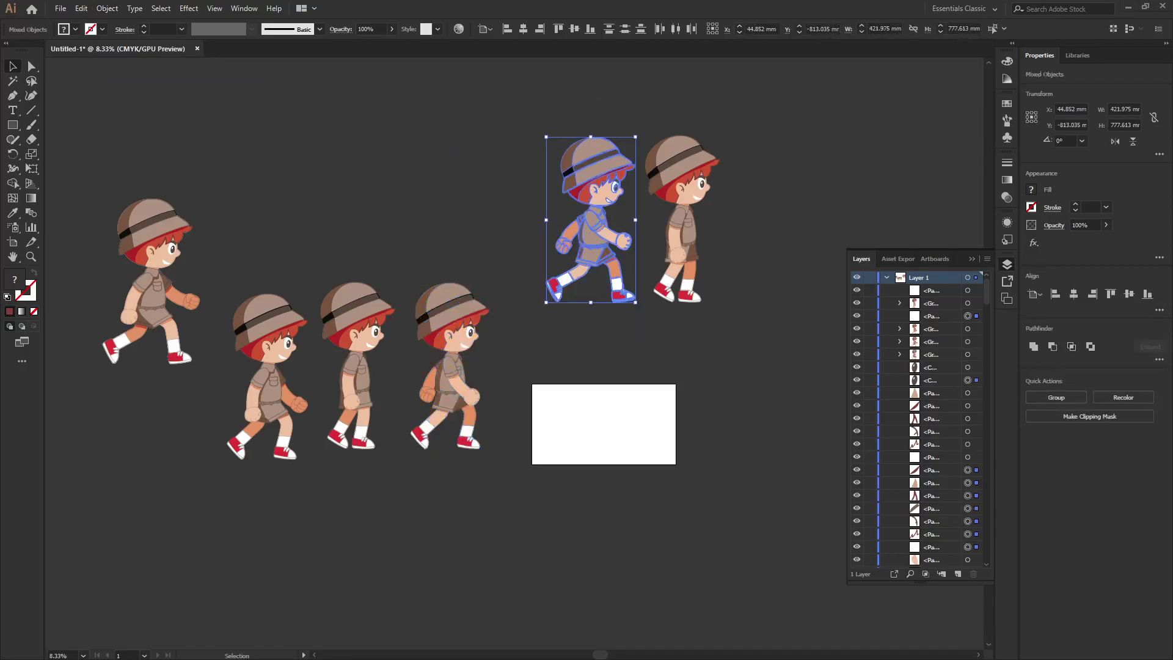
{"action": "left_click", "coordinate": [107, 8]}
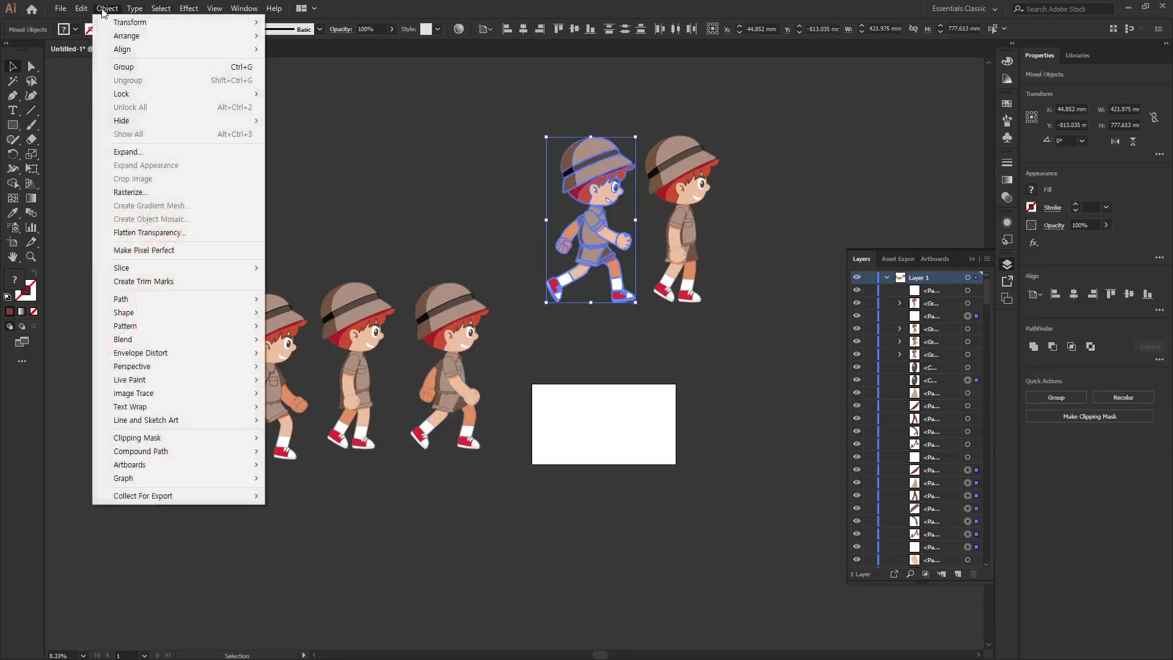
{"action": "left_click", "coordinate": [134, 68]}
{"action": "left_click_drag", "start_coordinate": [596, 175], "coordinate": [552, 326]}
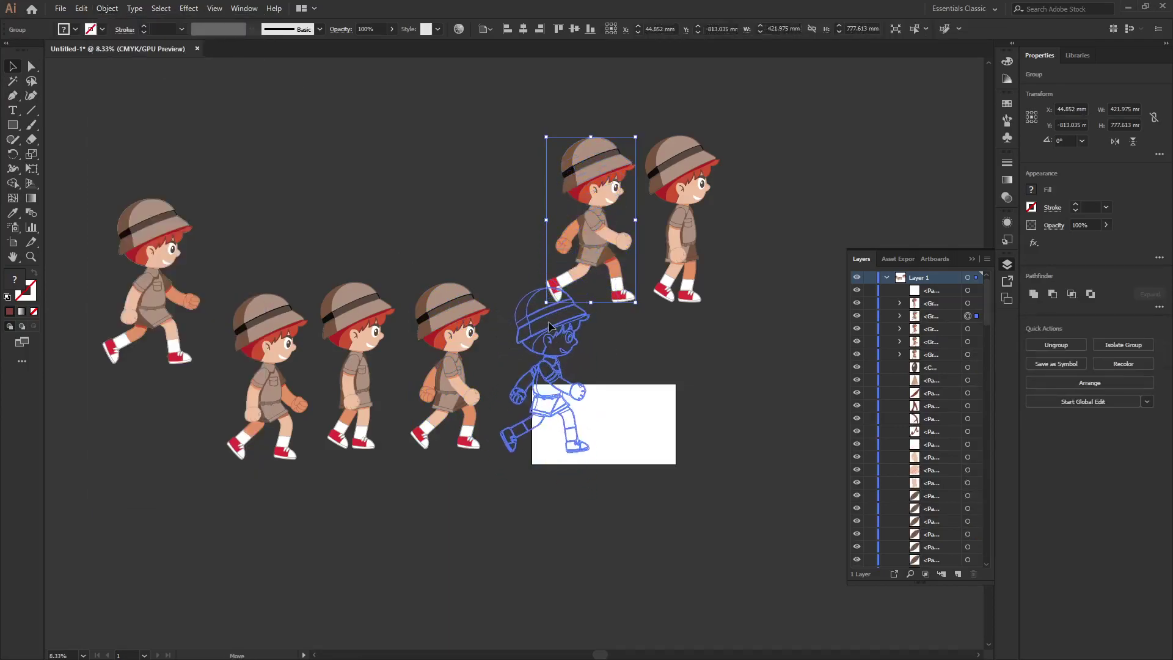
Step: Group the last boy, align the first boy, and select all six groups
{"action": "left_click_drag", "start_coordinate": [633, 350], "coordinate": [785, 107]}
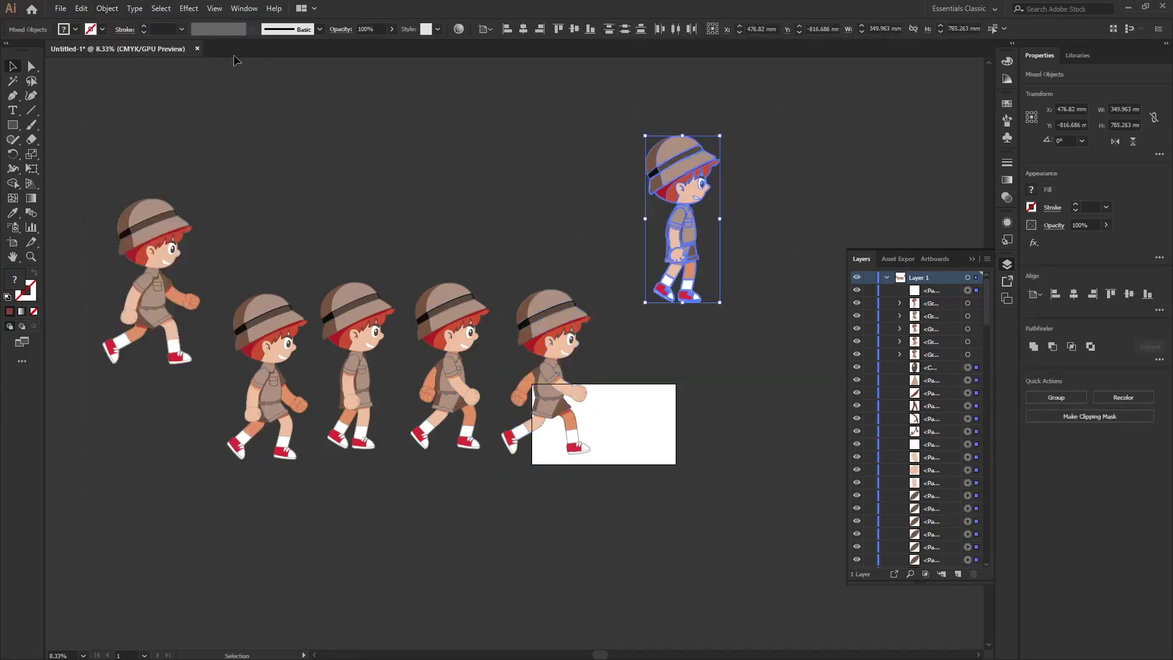
{"action": "left_click", "coordinate": [100, 11]}
{"action": "left_click", "coordinate": [134, 66]}
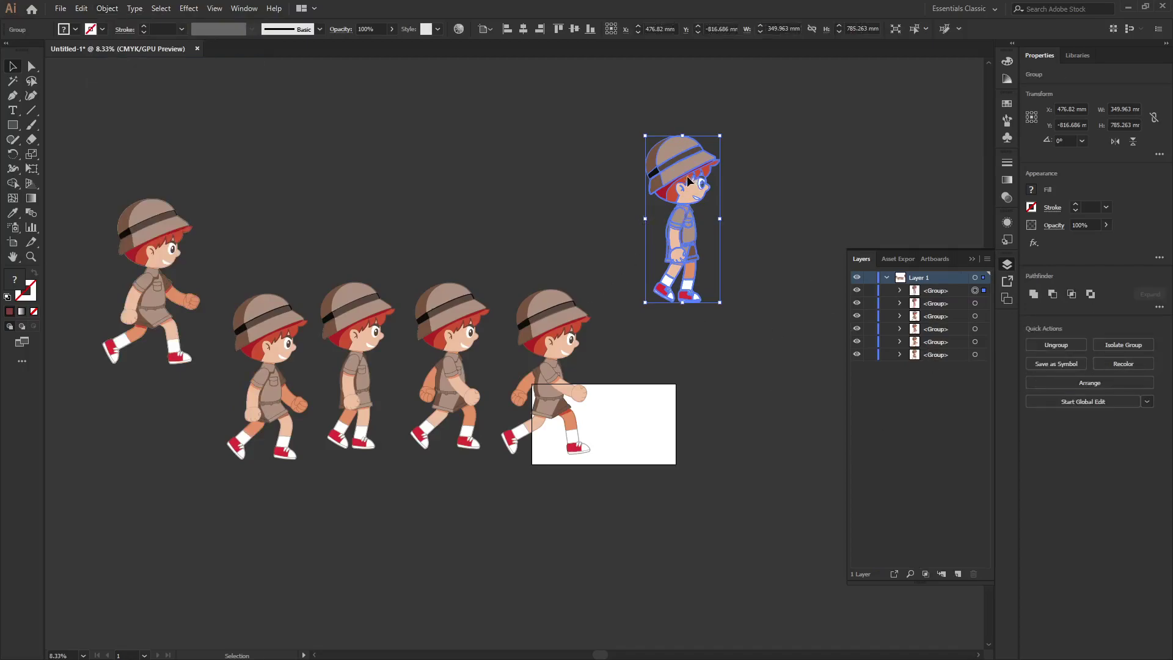
{"action": "left_click_drag", "start_coordinate": [691, 200], "coordinate": [646, 352]}
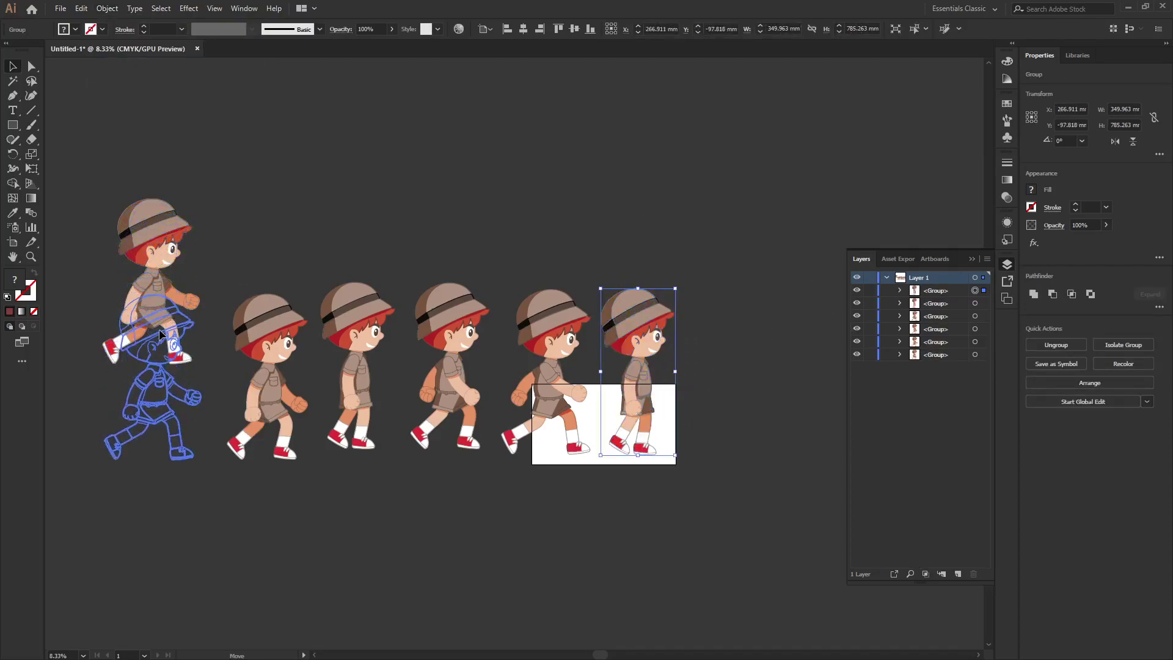
{"action": "left_click_drag", "start_coordinate": [159, 239], "coordinate": [160, 335]}
{"action": "left_click", "coordinate": [939, 359]}
{"action": "left_click", "coordinate": [944, 292], "text": "shift"}
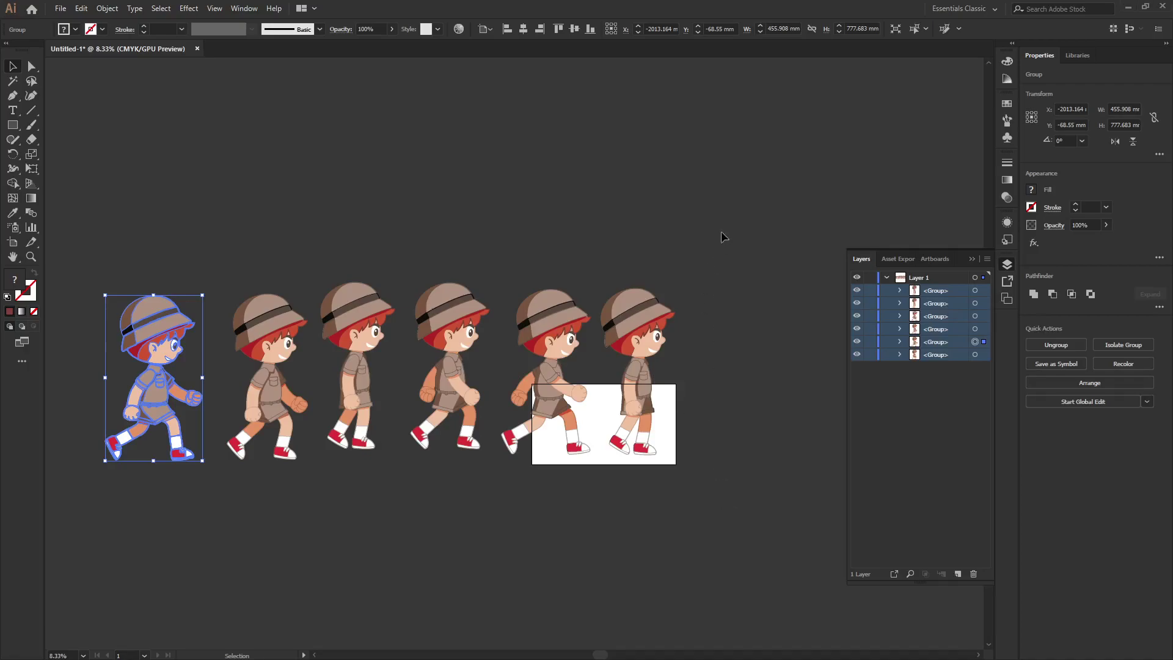
Step: Scale the six boys down to about 1100.7 × 344.3 mm and move them onto the artboard
{"action": "mouse_move", "coordinate": [375, 526]}
{"action": "left_mouse_down"}
{"action": "mouse_move", "coordinate": [35, 493]}
{"action": "mouse_move", "coordinate": [117, 508]}
{"action": "mouse_move", "coordinate": [697, 217]}
{"action": "left_mouse_up"}
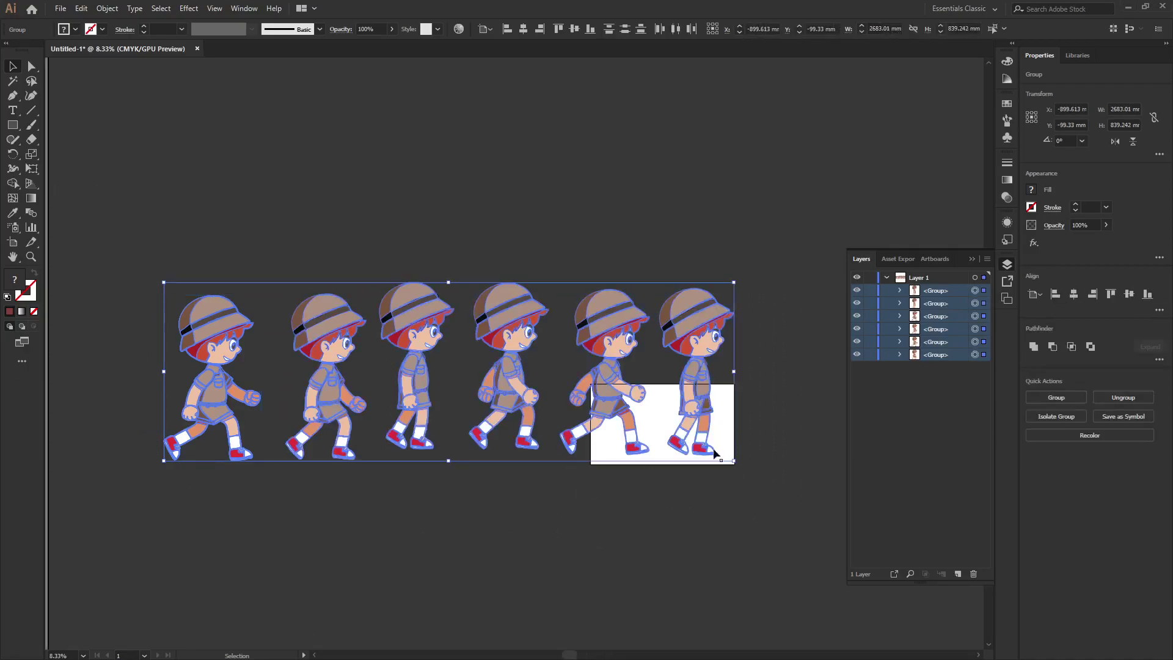
{"action": "mouse_move", "coordinate": [735, 464]}
{"action": "left_mouse_down"}
{"action": "mouse_move", "coordinate": [601, 564]}
{"action": "mouse_move", "coordinate": [845, 636]}
{"action": "mouse_move", "coordinate": [595, 340]}
{"action": "mouse_move", "coordinate": [635, 552]}
{"action": "mouse_move", "coordinate": [631, 627]}
{"action": "mouse_move", "coordinate": [379, 500]}
{"action": "mouse_move", "coordinate": [482, 470]}
{"action": "mouse_move", "coordinate": [537, 391]}
{"action": "mouse_move", "coordinate": [726, 490]}
{"action": "mouse_move", "coordinate": [746, 484]}
{"action": "mouse_move", "coordinate": [675, 550]}
{"action": "mouse_move", "coordinate": [712, 534]}
{"action": "mouse_move", "coordinate": [768, 587]}
{"action": "mouse_move", "coordinate": [806, 574]}
{"action": "mouse_move", "coordinate": [694, 479]}
{"action": "mouse_move", "coordinate": [458, 354]}
{"action": "mouse_move", "coordinate": [562, 354]}
{"action": "mouse_move", "coordinate": [494, 384]}
{"action": "left_mouse_up"}
{"action": "mouse_move", "coordinate": [432, 346]}
{"action": "left_mouse_down"}
{"action": "mouse_move", "coordinate": [639, 445]}
{"action": "mouse_move", "coordinate": [647, 438]}
{"action": "left_mouse_up"}
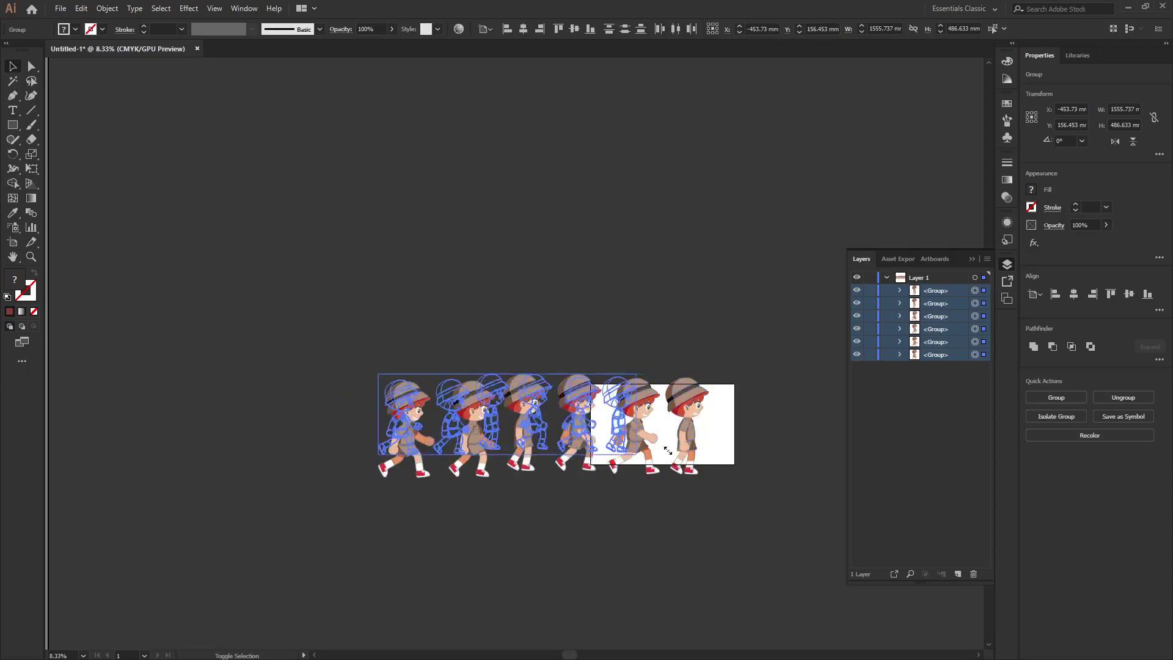
{"action": "left_click_drag", "start_coordinate": [709, 478], "coordinate": [632, 454]}
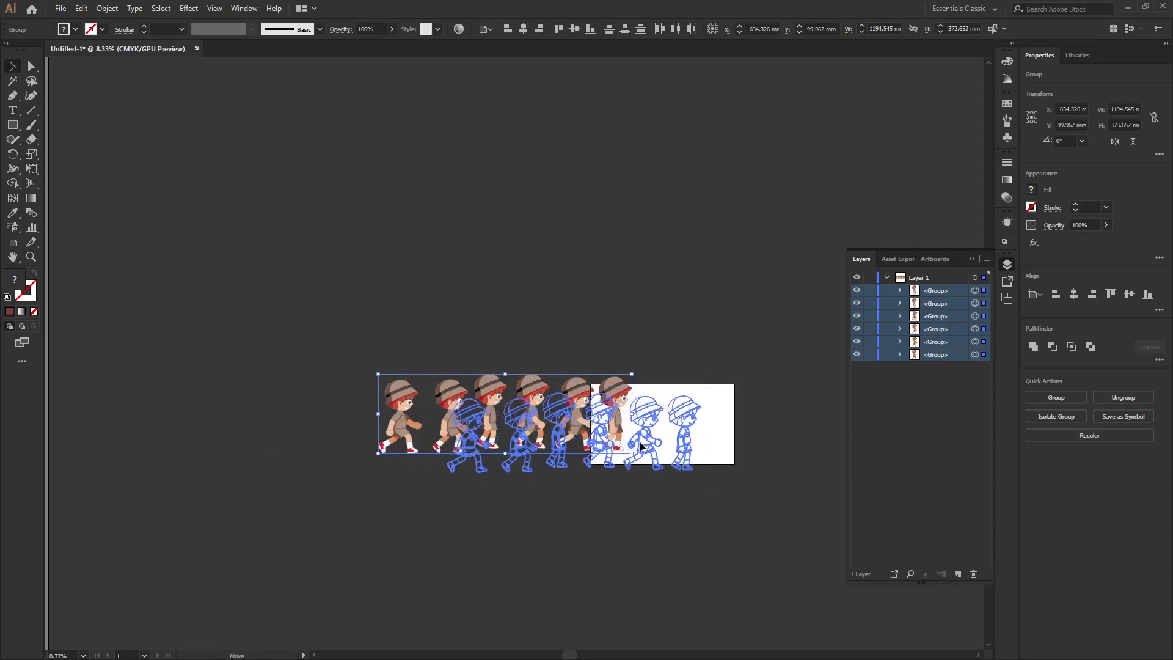
{"action": "left_click_drag", "start_coordinate": [570, 432], "coordinate": [641, 438]}
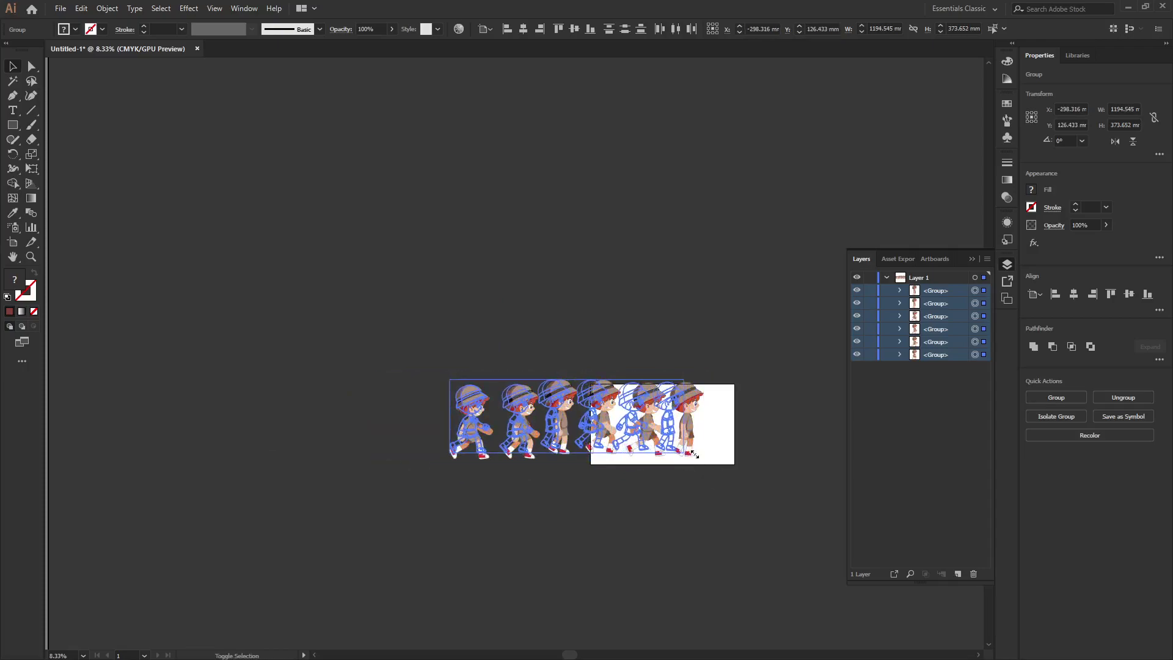
{"action": "mouse_move", "coordinate": [704, 460]}
{"action": "left_mouse_down"}
{"action": "mouse_move", "coordinate": [684, 453]}
{"action": "mouse_move", "coordinate": [680, 428]}
{"action": "left_mouse_up"}
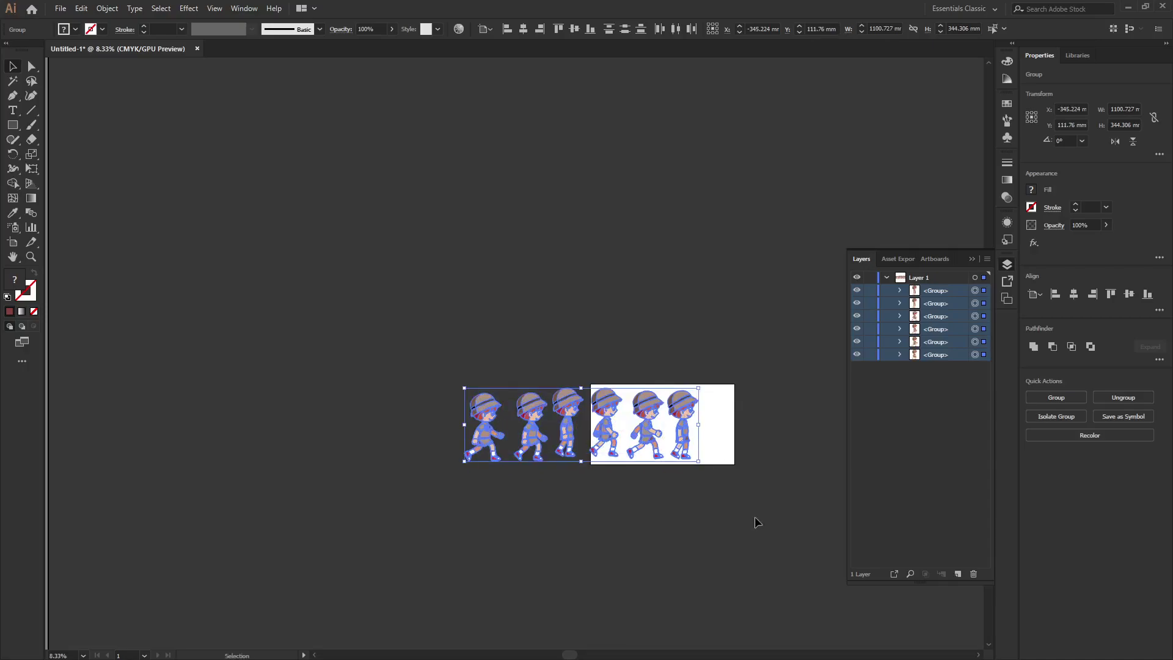
Step: Zoom in to 25% on the figures and artboard
{"action": "key", "text": "z"}
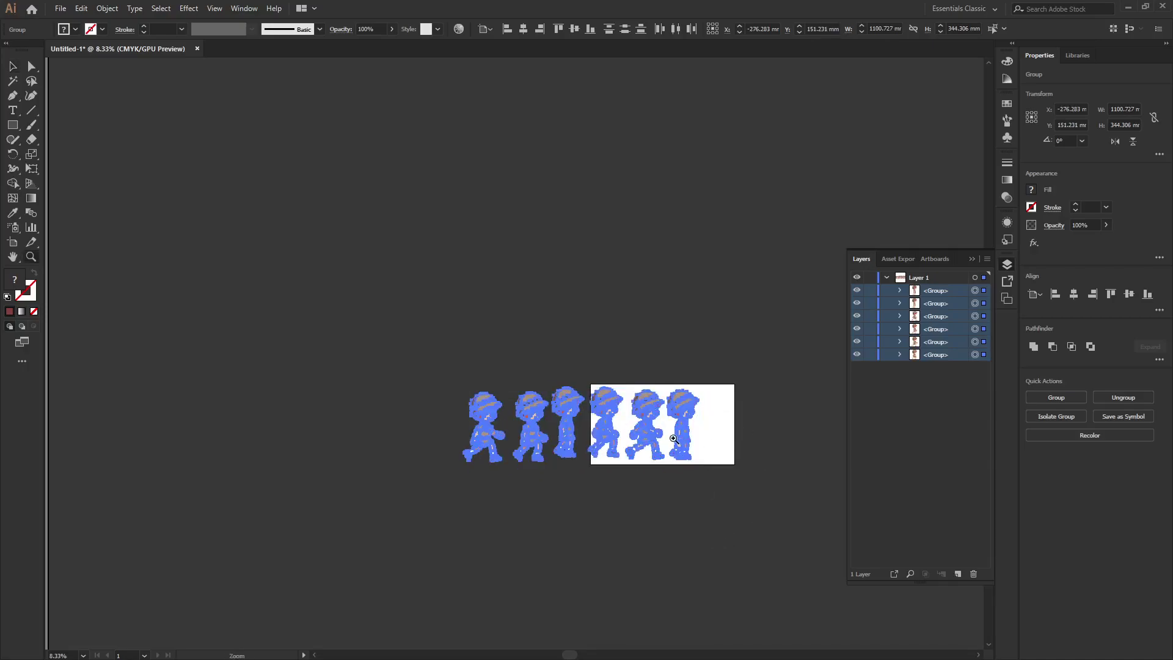
{"action": "left_click", "coordinate": [673, 437]}
{"action": "left_click", "coordinate": [496, 327]}
{"action": "left_click", "coordinate": [499, 383]}
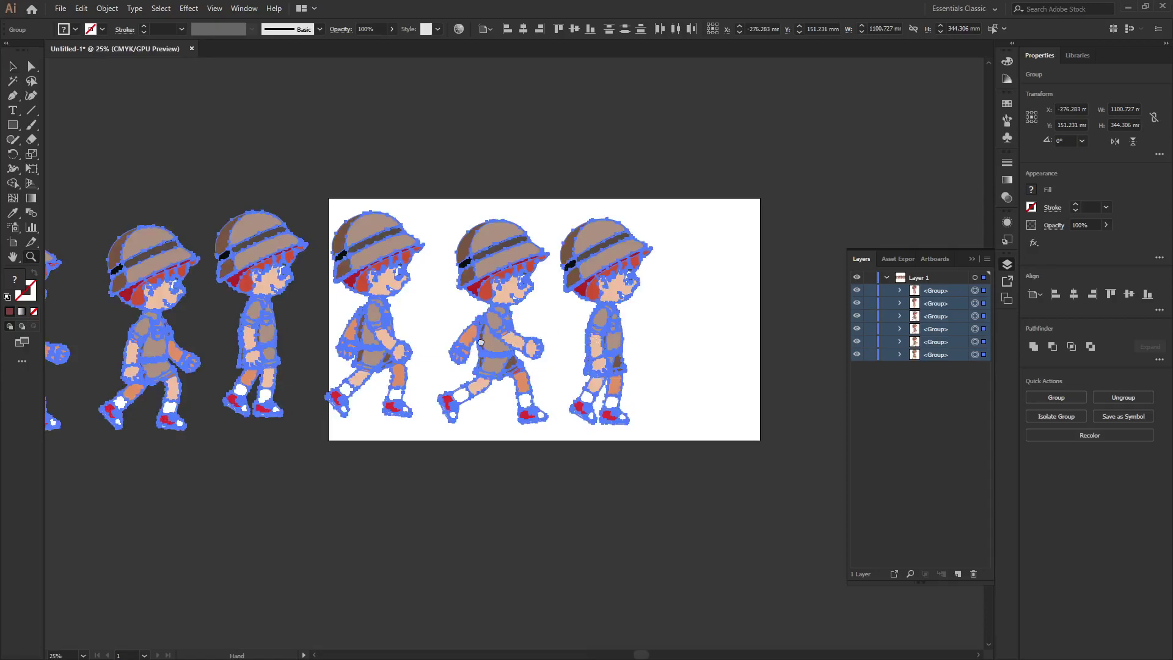
{"action": "left_click_drag", "start_coordinate": [480, 335], "coordinate": [607, 367]}
{"action": "key", "text": "v"}
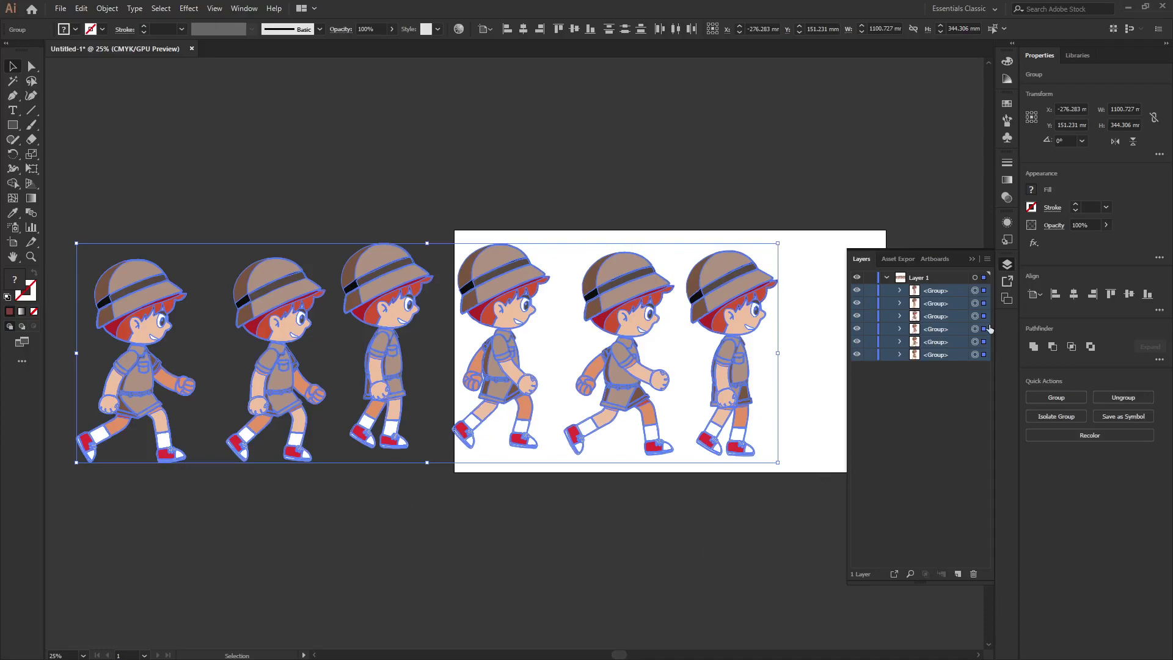
Step: Add five empty layers, Layer 2 through Layer 6, above Layer 1
{"action": "left_click", "coordinate": [917, 406]}
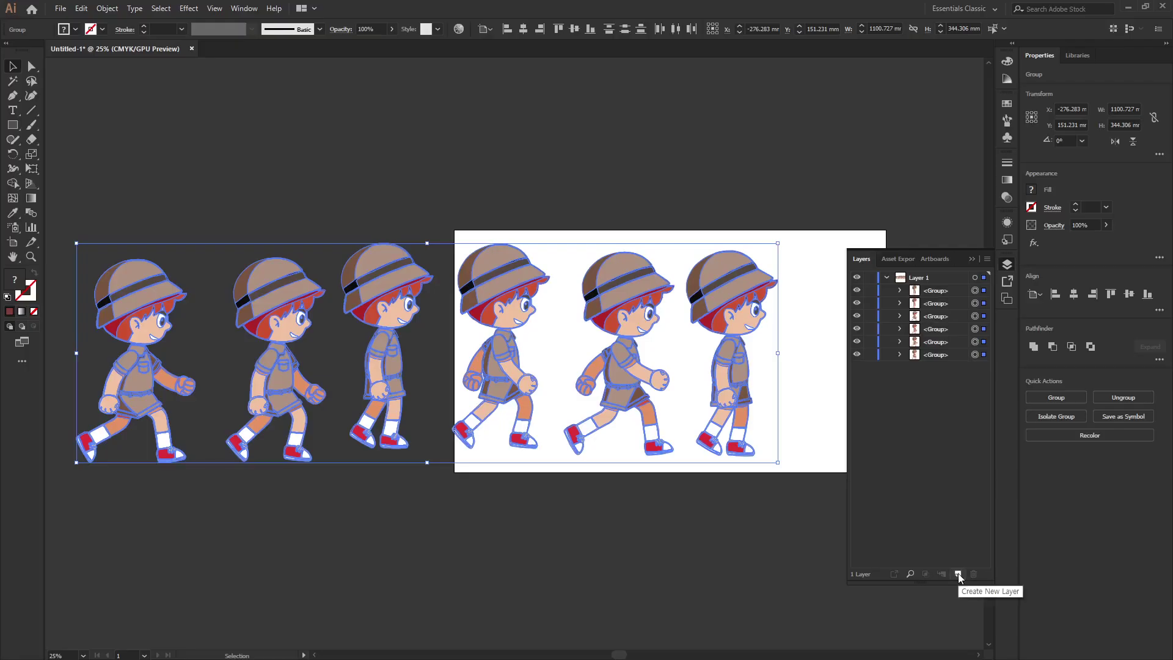
{"action": "left_click", "coordinate": [958, 573]}
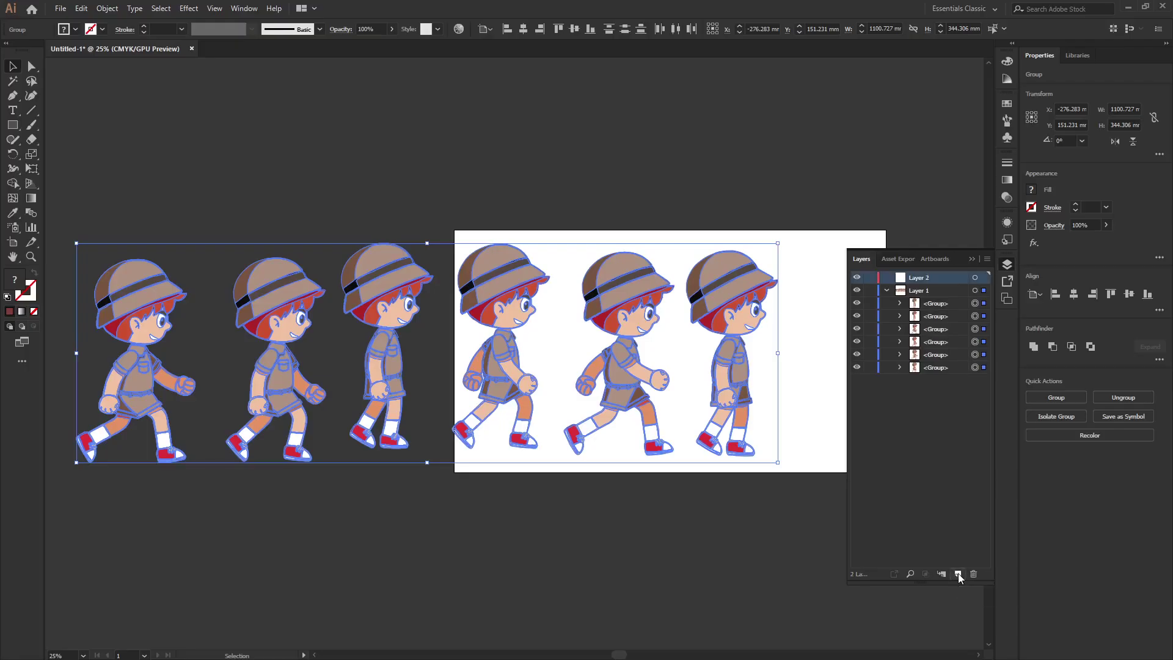
{"action": "left_click", "coordinate": [957, 573]}
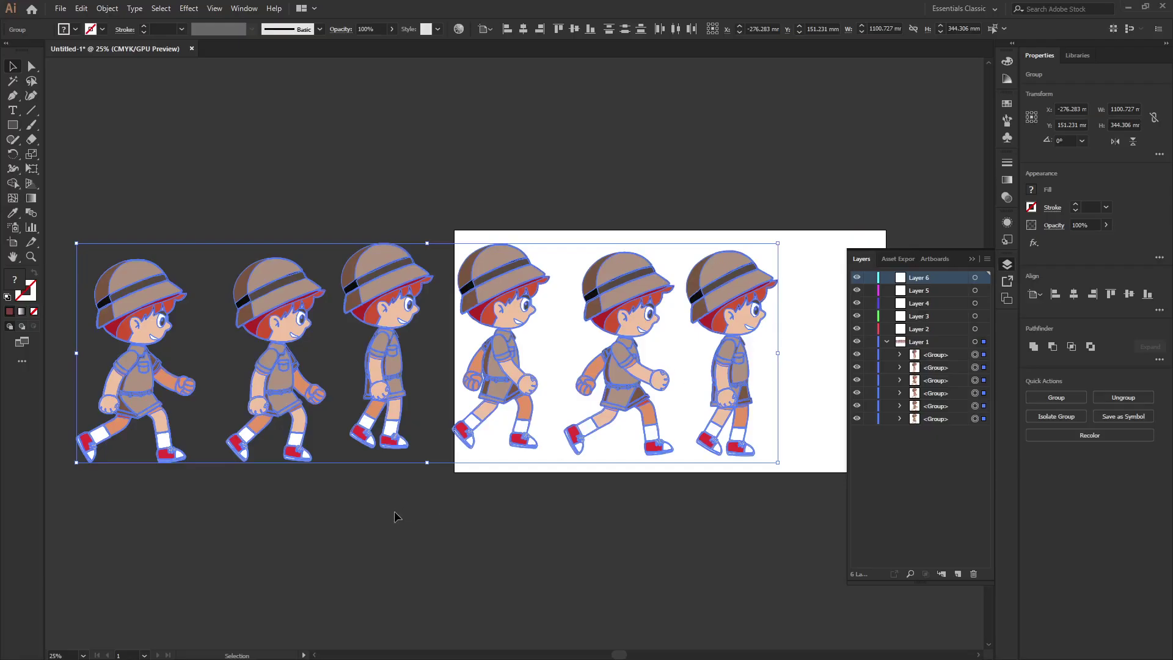
Step: Move the second, third and fourth figure groups into Layers 2, 3 and 4
{"action": "left_click", "coordinate": [394, 517]}
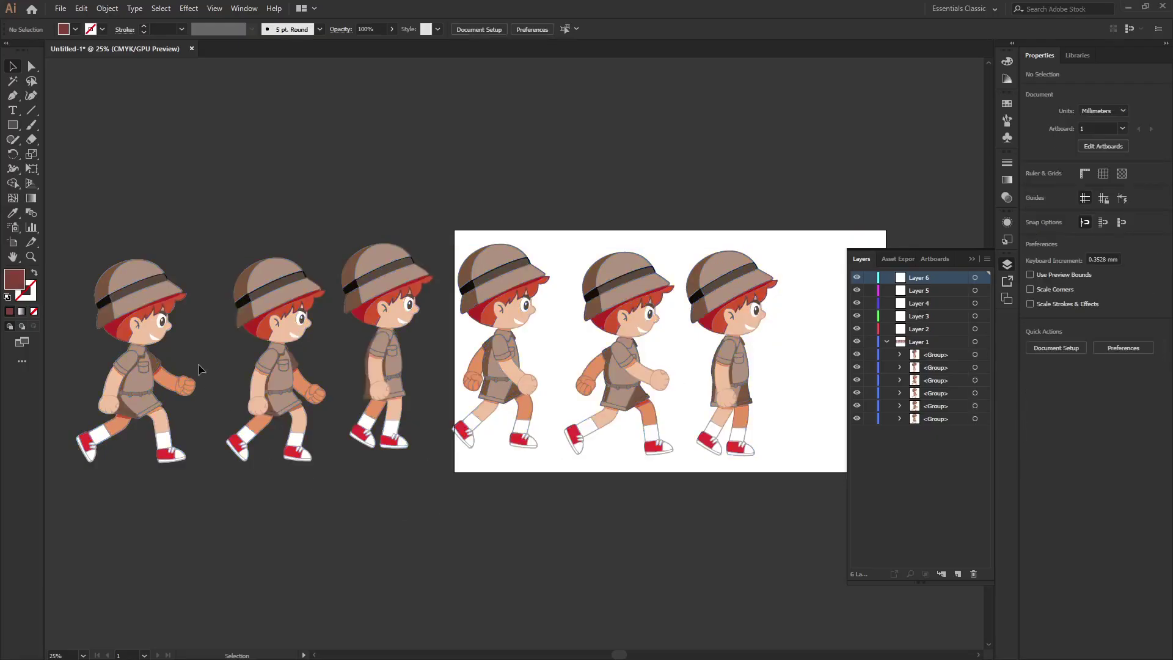
{"action": "left_click", "coordinate": [131, 363]}
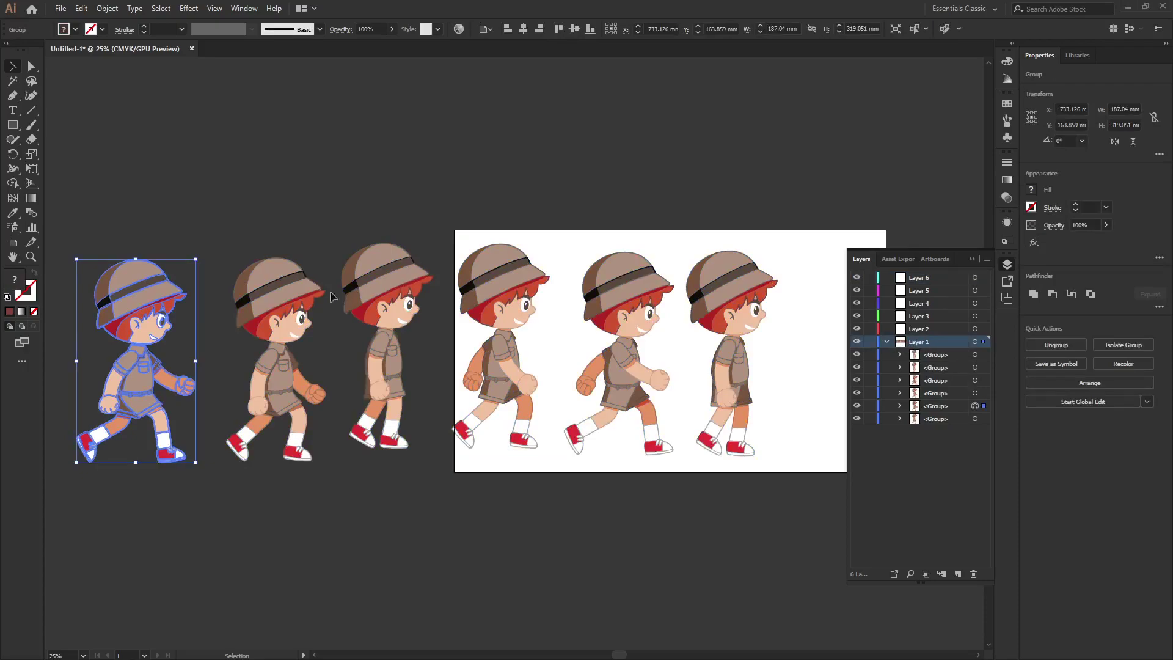
{"action": "left_click", "coordinate": [286, 300]}
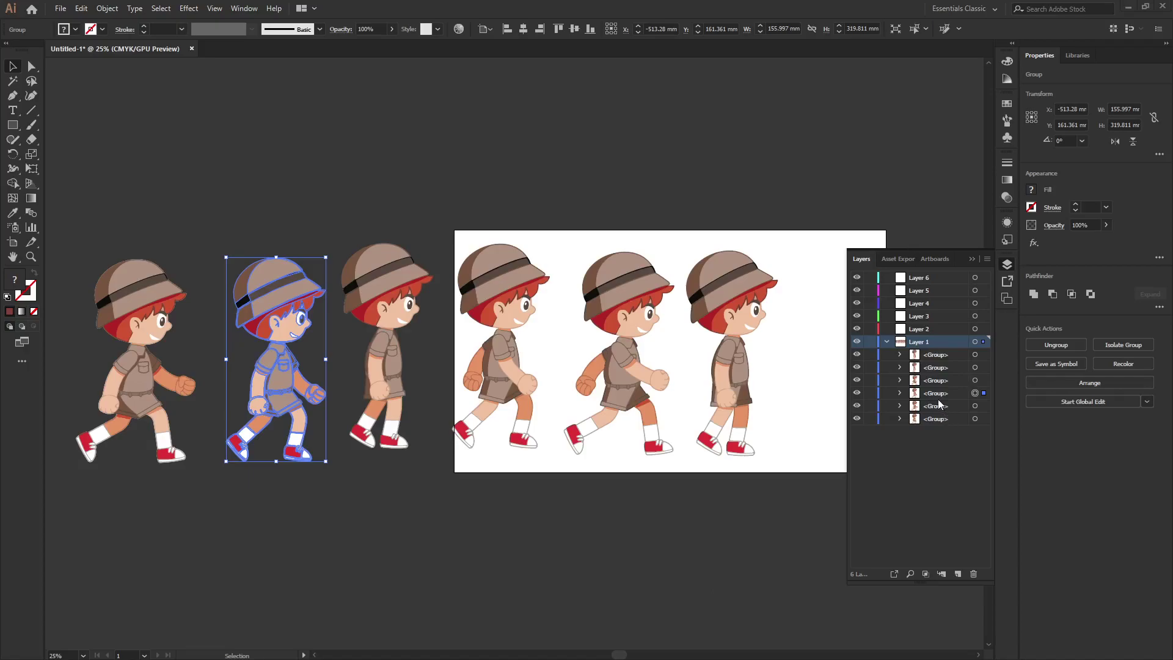
{"action": "left_click_drag", "start_coordinate": [936, 394], "coordinate": [918, 330]}
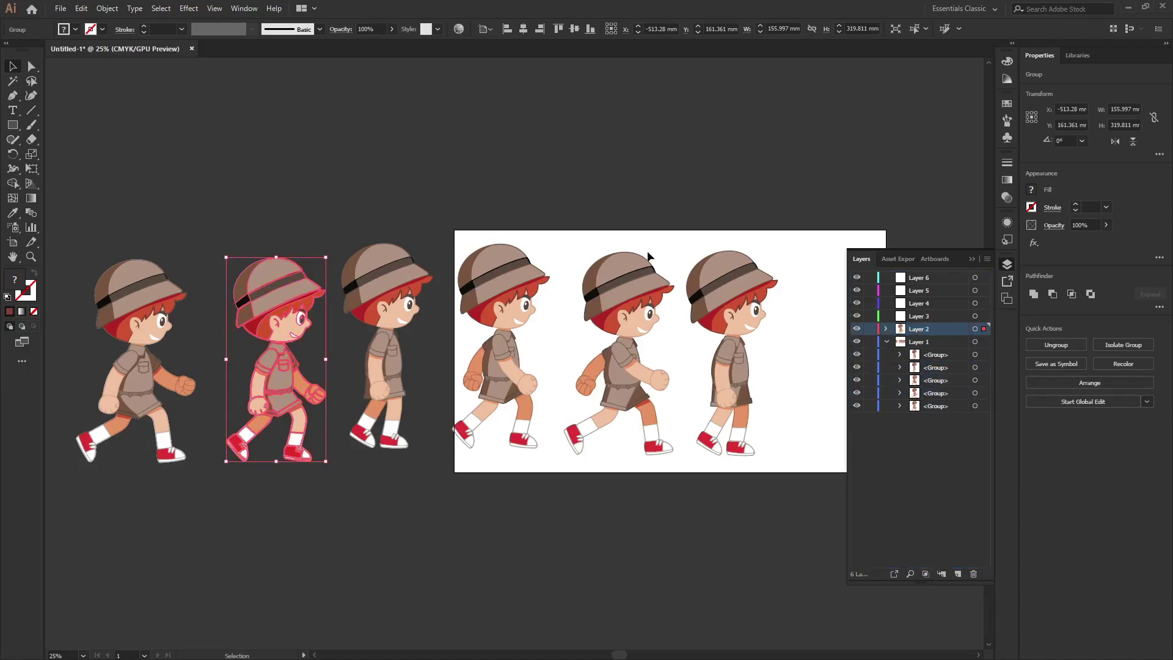
{"action": "left_click", "coordinate": [408, 298]}
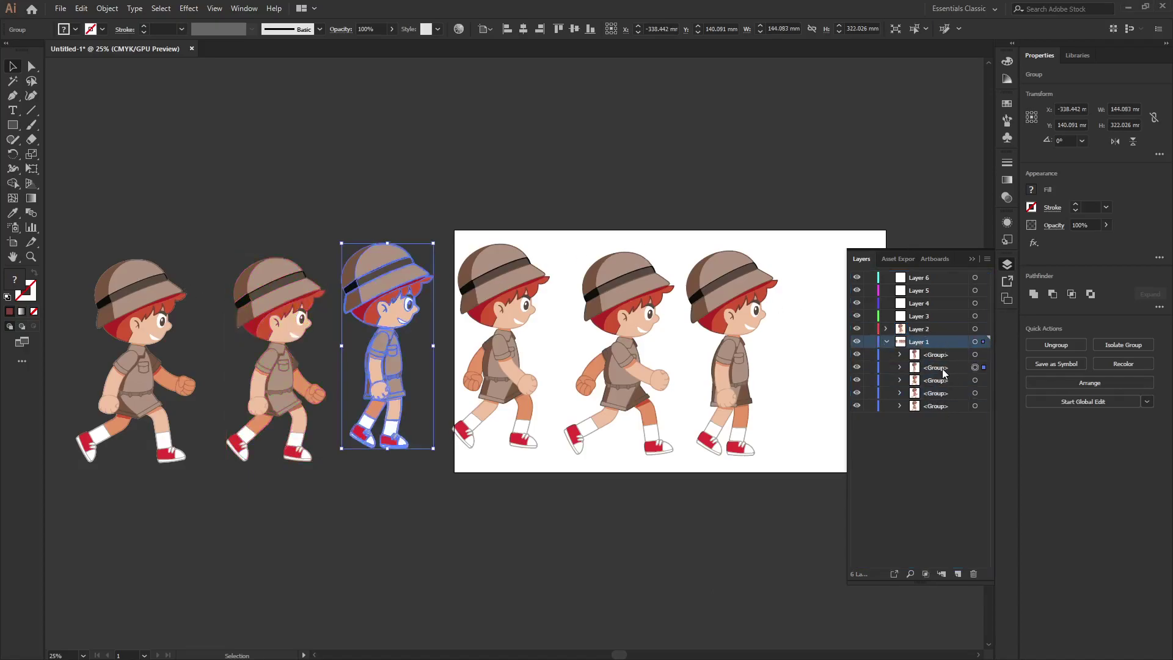
{"action": "left_click_drag", "start_coordinate": [944, 367], "coordinate": [923, 317]}
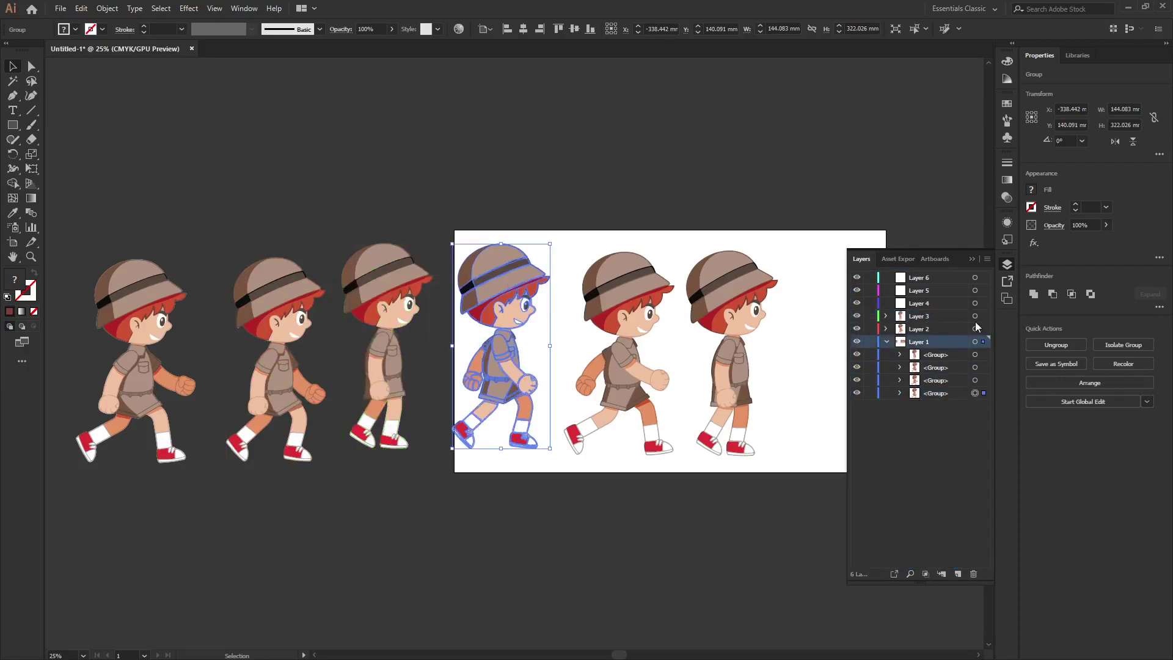
{"action": "left_click_drag", "start_coordinate": [934, 393], "coordinate": [922, 306]}
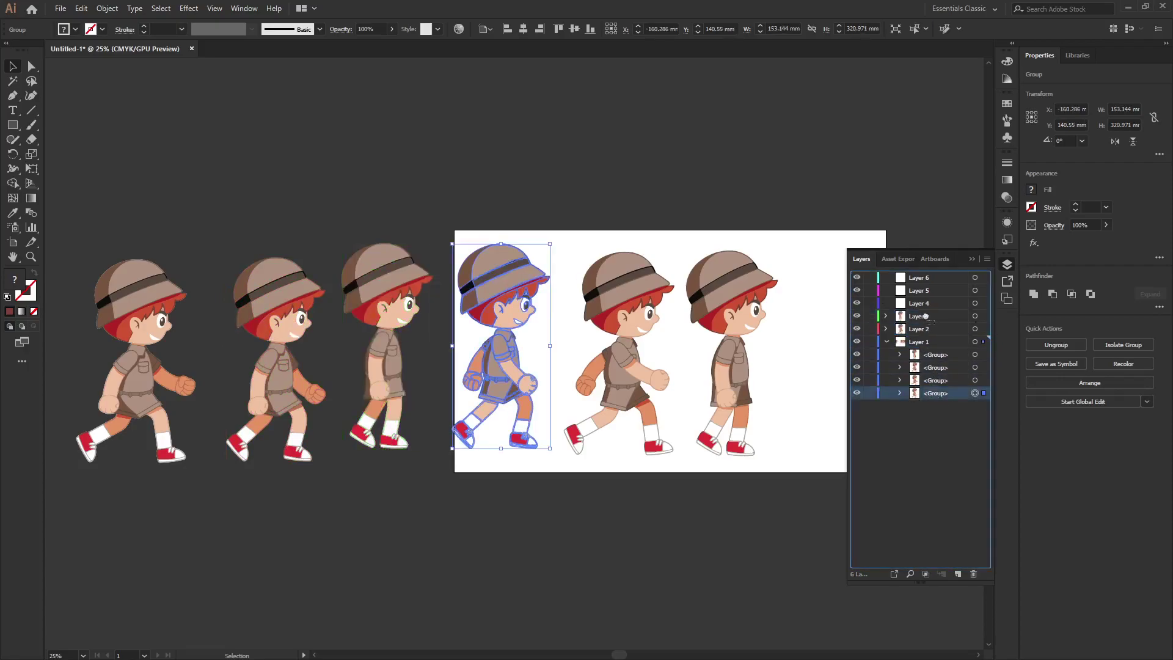
Step: Move the fifth and sixth figures into Layers 5 and 6, then expand the layers
{"action": "left_click", "coordinate": [641, 313]}
{"action": "left_click_drag", "start_coordinate": [940, 371], "coordinate": [919, 291]}
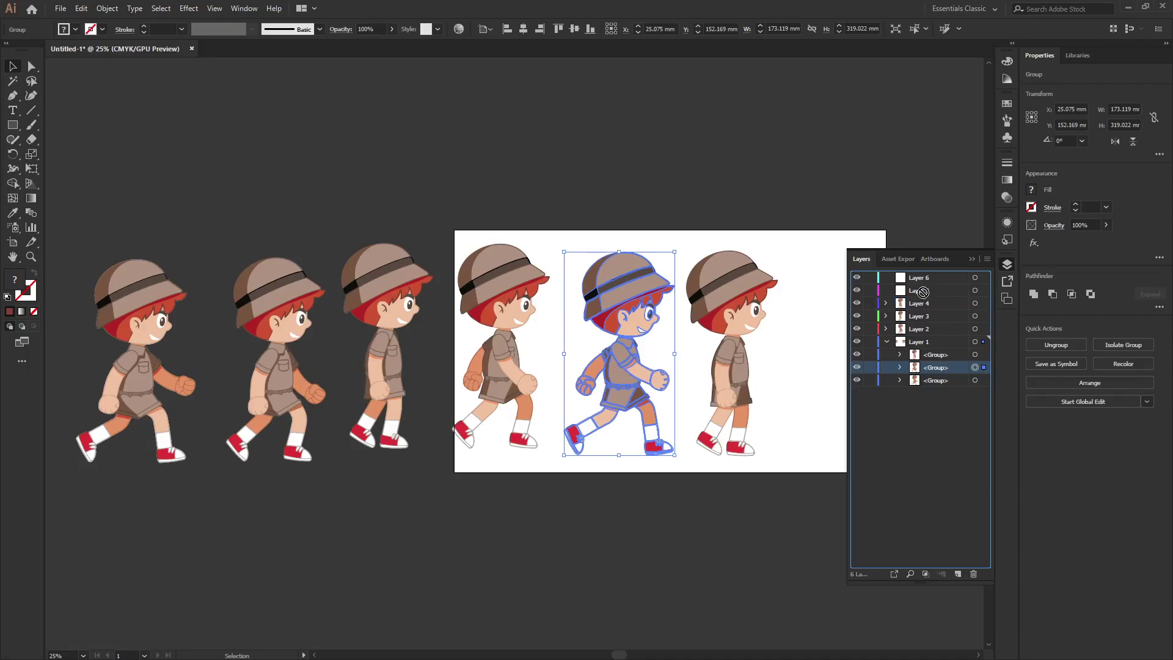
{"action": "left_click", "coordinate": [716, 284]}
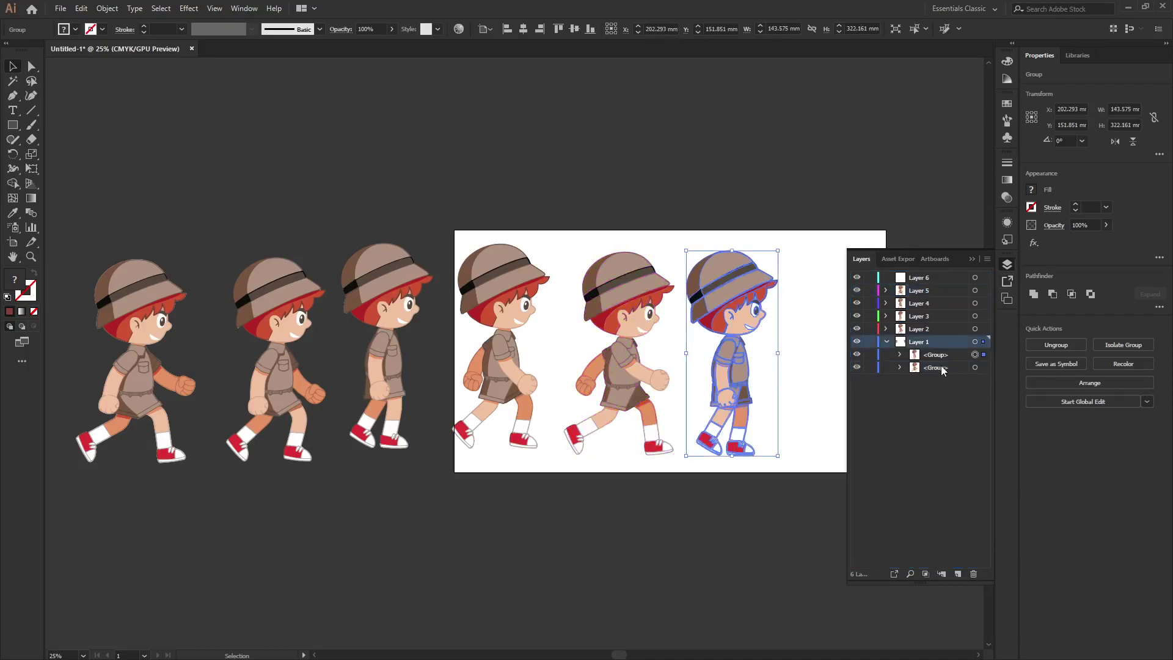
{"action": "left_click_drag", "start_coordinate": [940, 367], "coordinate": [919, 279]}
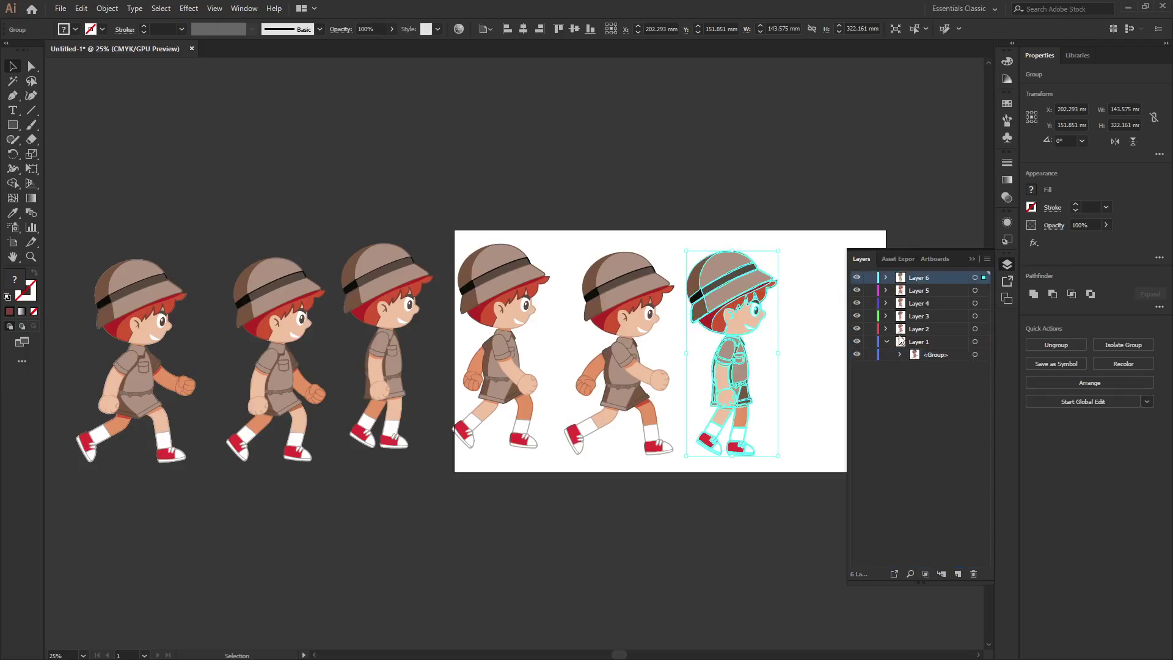
{"action": "left_click", "coordinate": [886, 316]}
{"action": "left_click", "coordinate": [886, 290]}
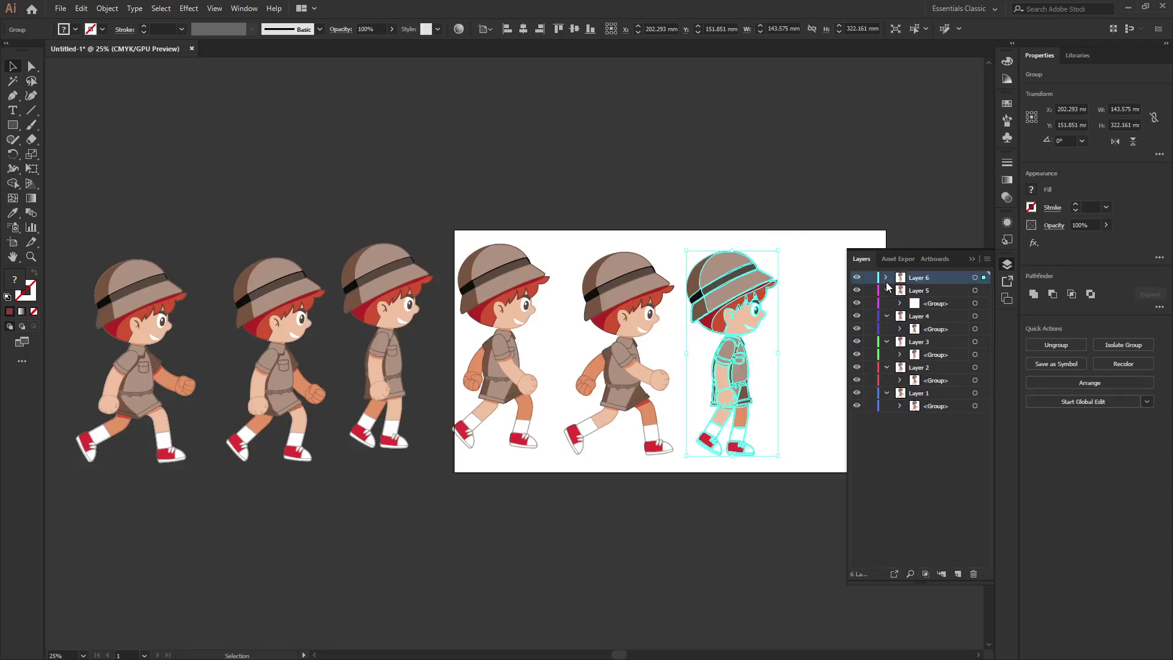
{"action": "left_click", "coordinate": [885, 278]}
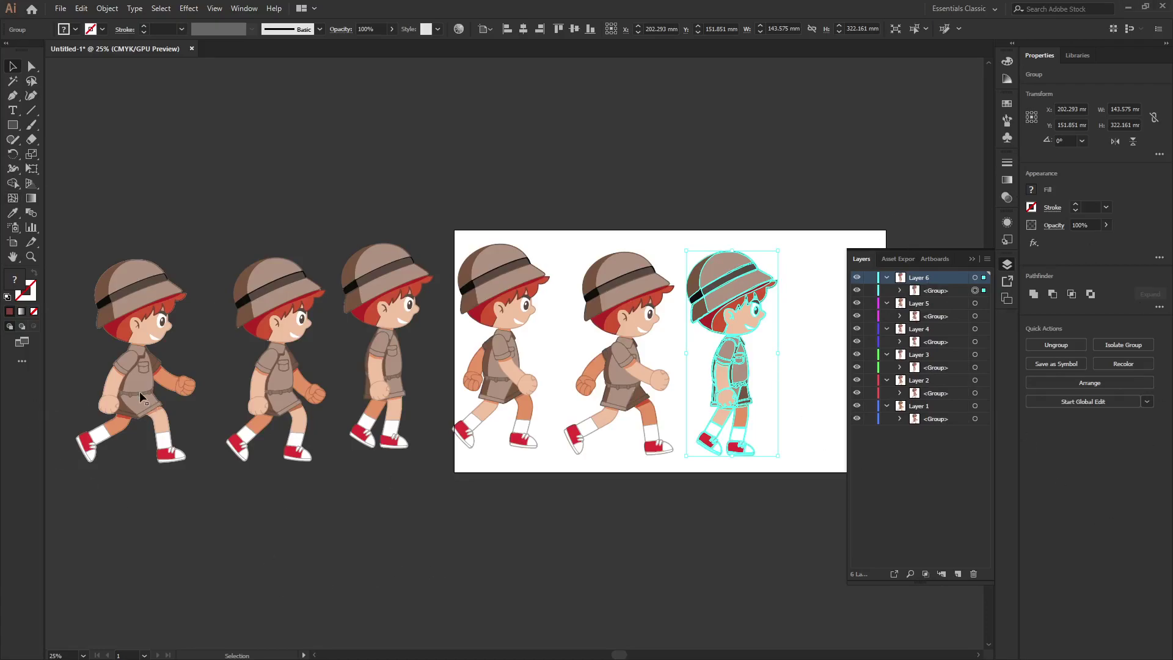
Step: Drag the first walking figure up above the row of figures
{"action": "left_click_drag", "start_coordinate": [140, 391], "coordinate": [793, 380]}
{"action": "left_click_drag", "start_coordinate": [740, 487], "coordinate": [624, 535]}
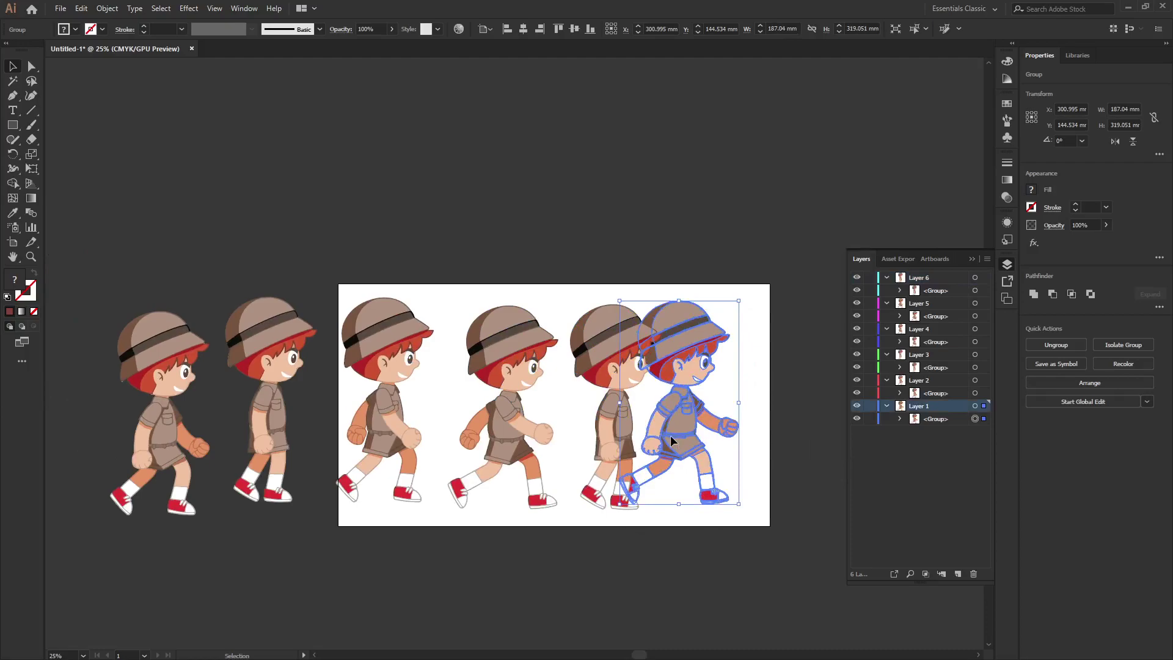
{"action": "left_click_drag", "start_coordinate": [670, 435], "coordinate": [175, 221]}
{"action": "left_click_drag", "start_coordinate": [429, 200], "coordinate": [669, 236]}
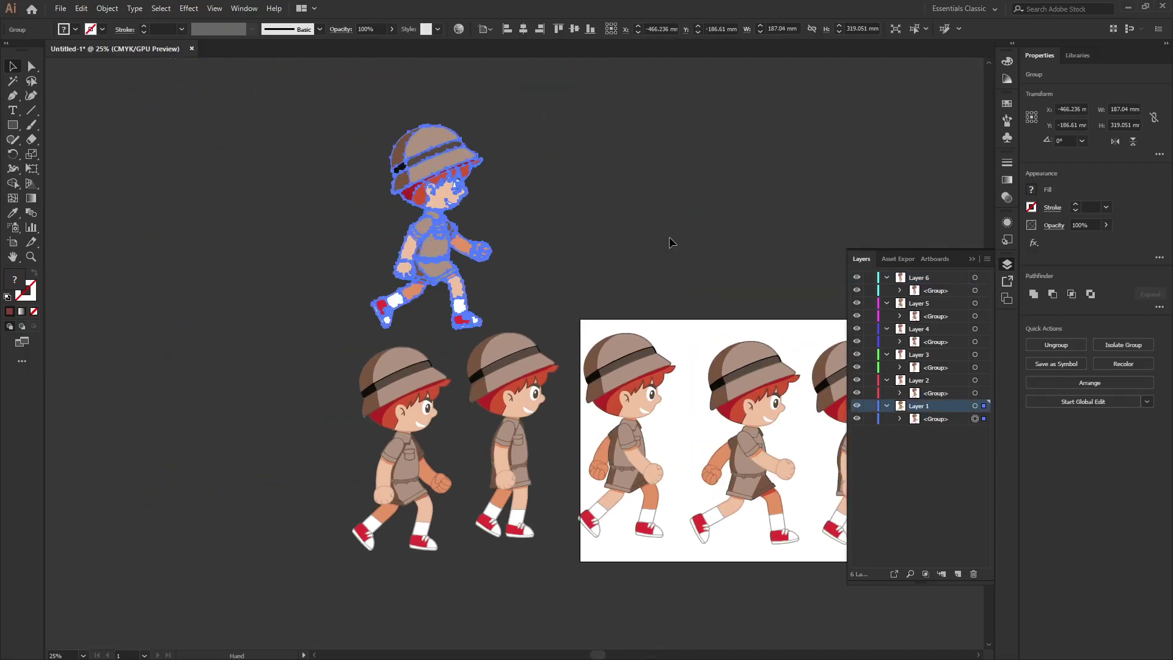
{"action": "left_click", "coordinate": [397, 619]}
Step: Place the lower-left figure beside the raised figure, to its right
{"action": "left_click", "coordinate": [414, 478]}
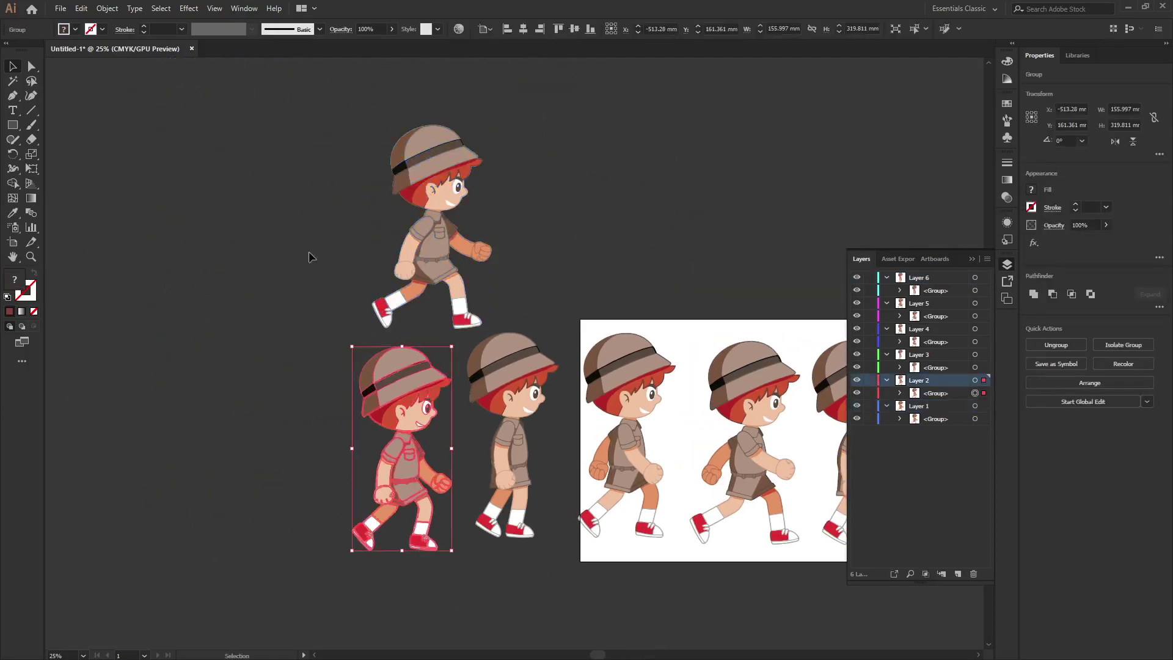
{"action": "left_click", "coordinate": [557, 238]}
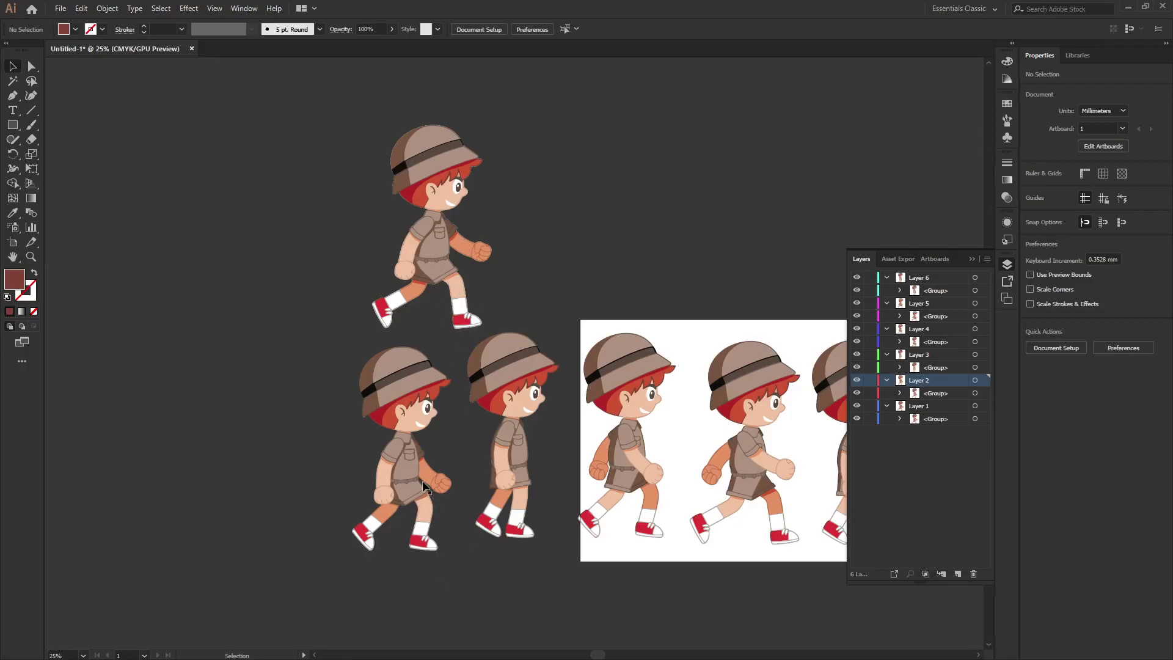
{"action": "left_click_drag", "start_coordinate": [425, 486], "coordinate": [440, 262]}
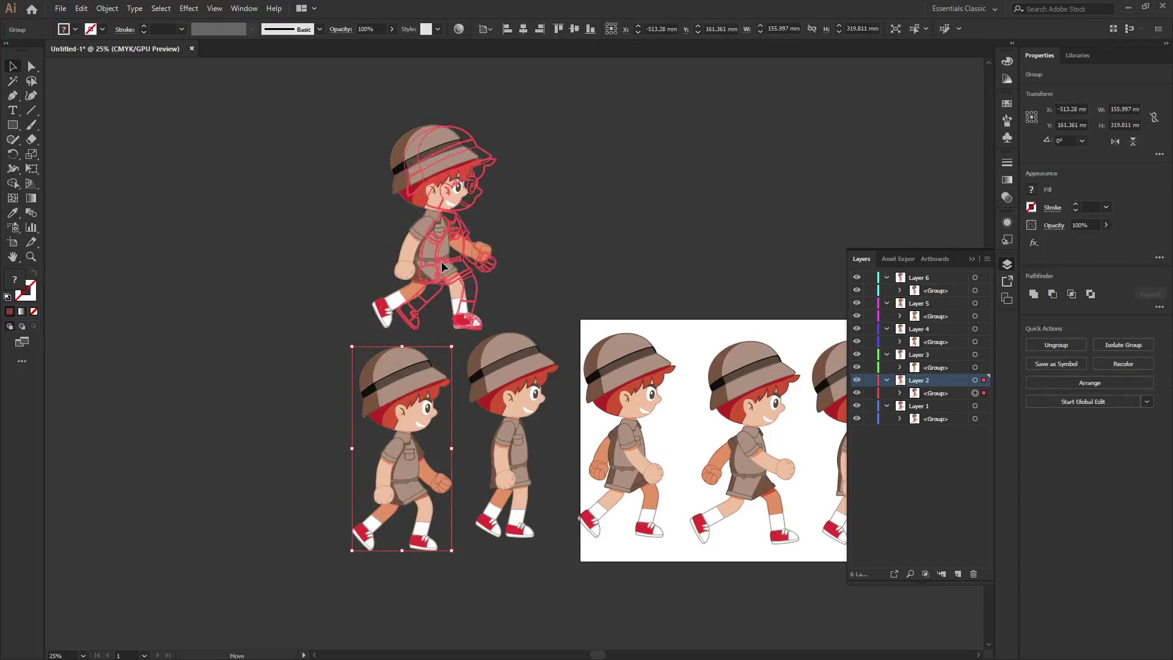
{"action": "left_click_drag", "start_coordinate": [441, 262], "coordinate": [609, 206]}
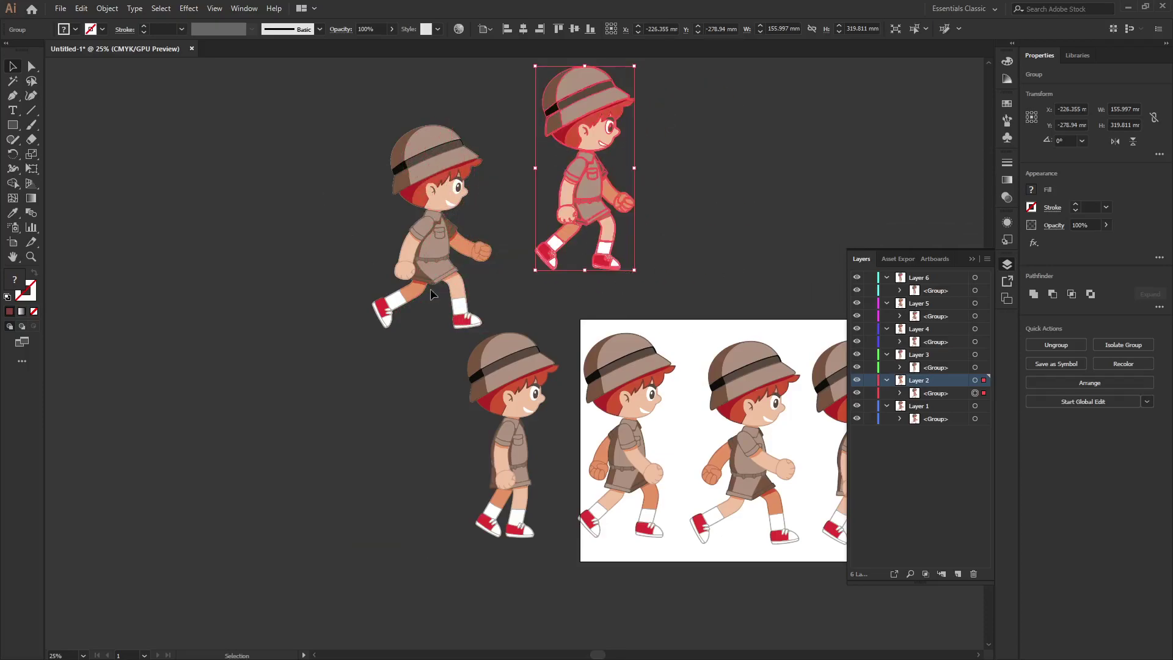
{"action": "left_click_drag", "start_coordinate": [429, 295], "coordinate": [734, 272]}
{"action": "left_click_drag", "start_coordinate": [731, 332], "coordinate": [458, 337]}
{"action": "scroll", "coordinate": [458, 337], "scroll_direction": "up", "scroll_amount": 3}
Step: Zoom in on the raised figures and nudge one figure down and left
{"action": "key", "text": "z"}
{"action": "left_click", "coordinate": [354, 297]}
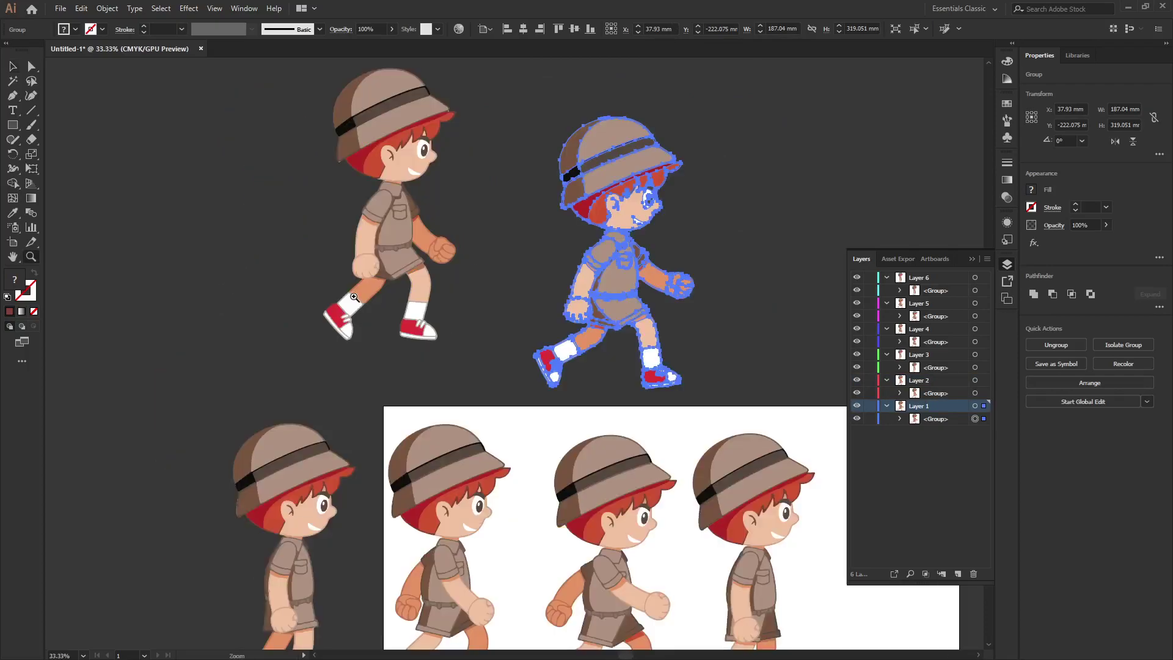
{"action": "left_click", "coordinate": [563, 380]}
{"action": "key", "text": "v"}
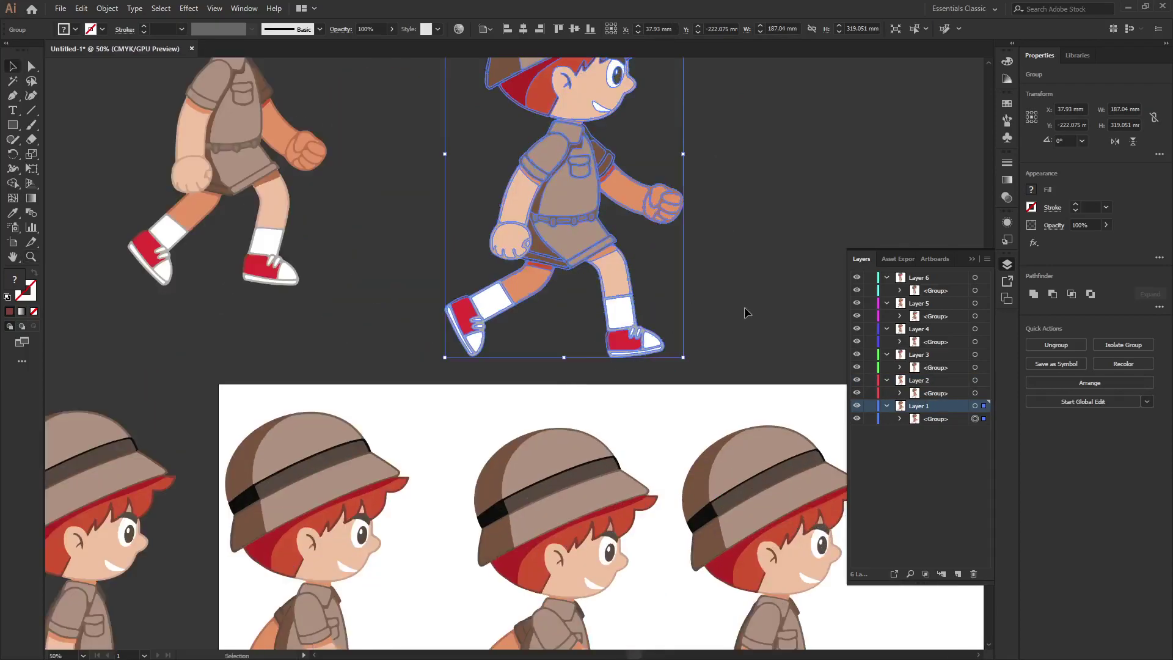
{"action": "left_click", "coordinate": [746, 312]}
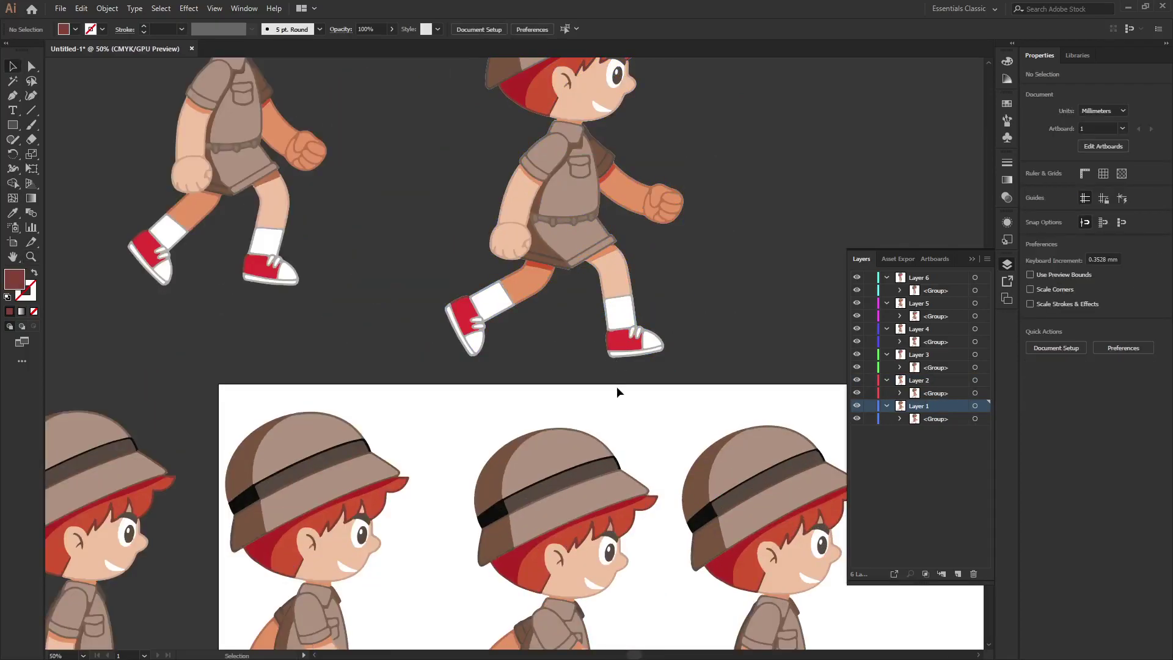
{"action": "left_click_drag", "start_coordinate": [556, 261], "coordinate": [551, 285]}
{"action": "left_click", "coordinate": [752, 324]}
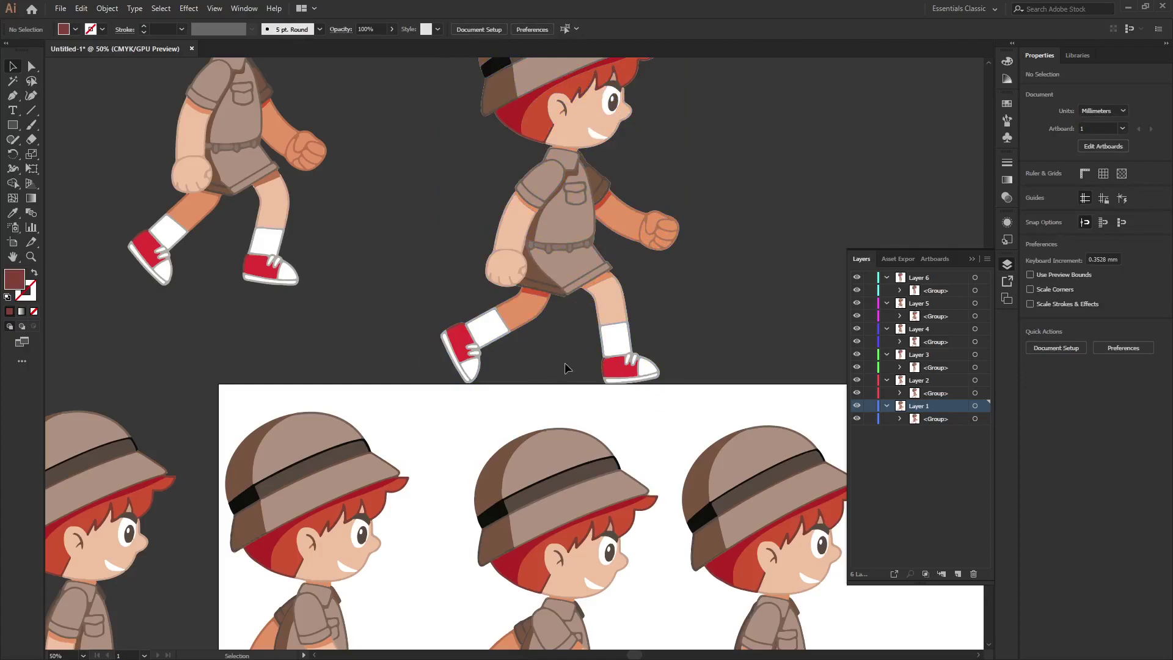
{"action": "left_click", "coordinate": [639, 342]}
{"action": "left_click", "coordinate": [807, 312]}
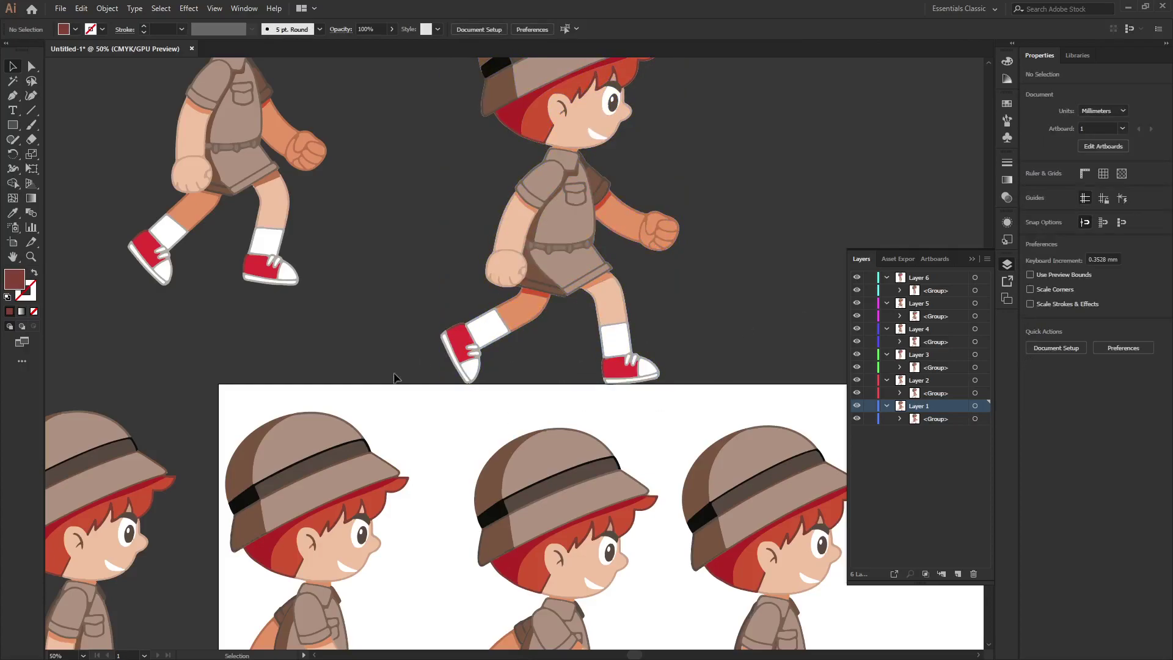
Step: Overlap the left walking-boy frame onto the middle boy, slightly offset
{"action": "left_click", "coordinate": [240, 161]}
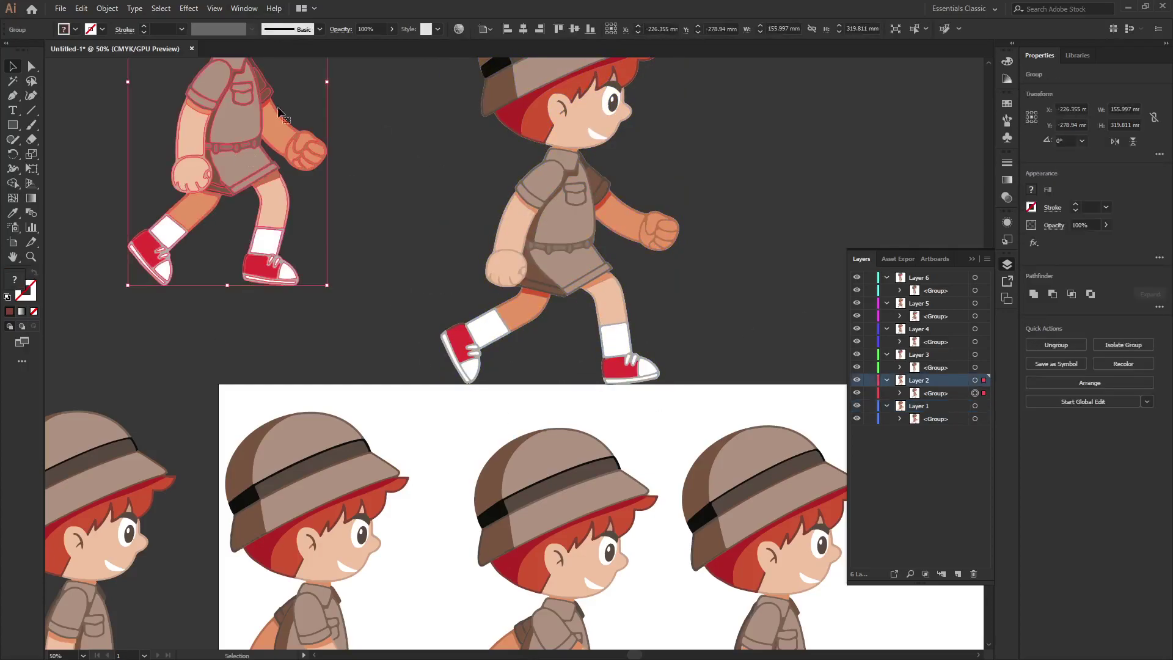
{"action": "left_click_drag", "start_coordinate": [274, 201], "coordinate": [600, 253]}
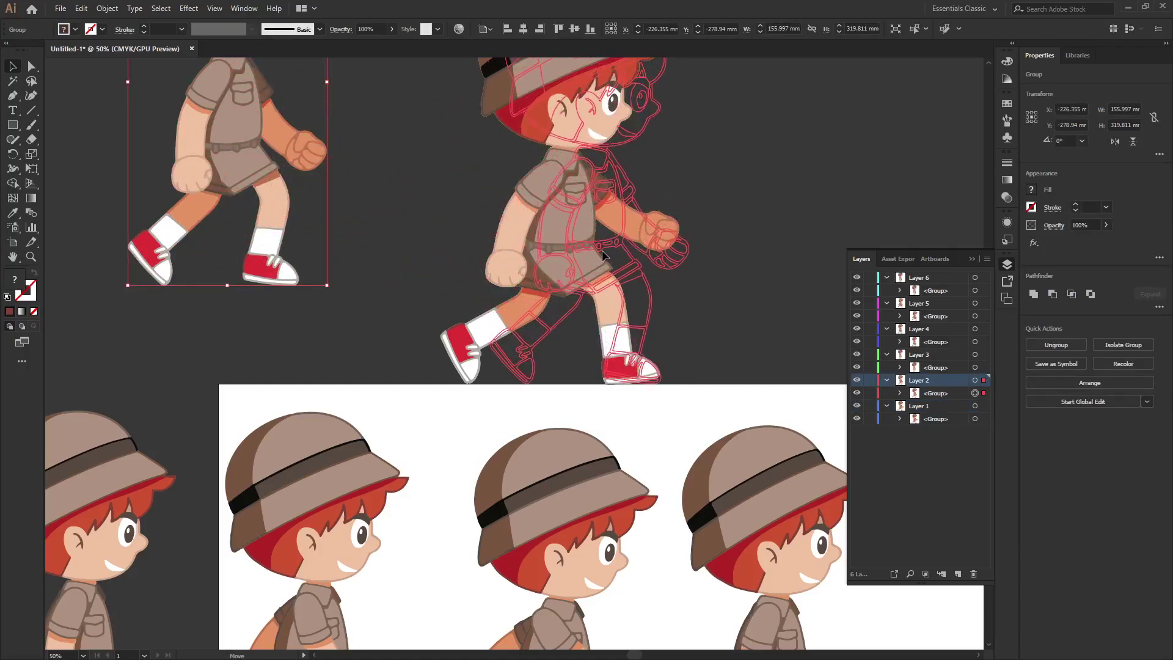
{"action": "left_click_drag", "start_coordinate": [600, 253], "coordinate": [602, 255]}
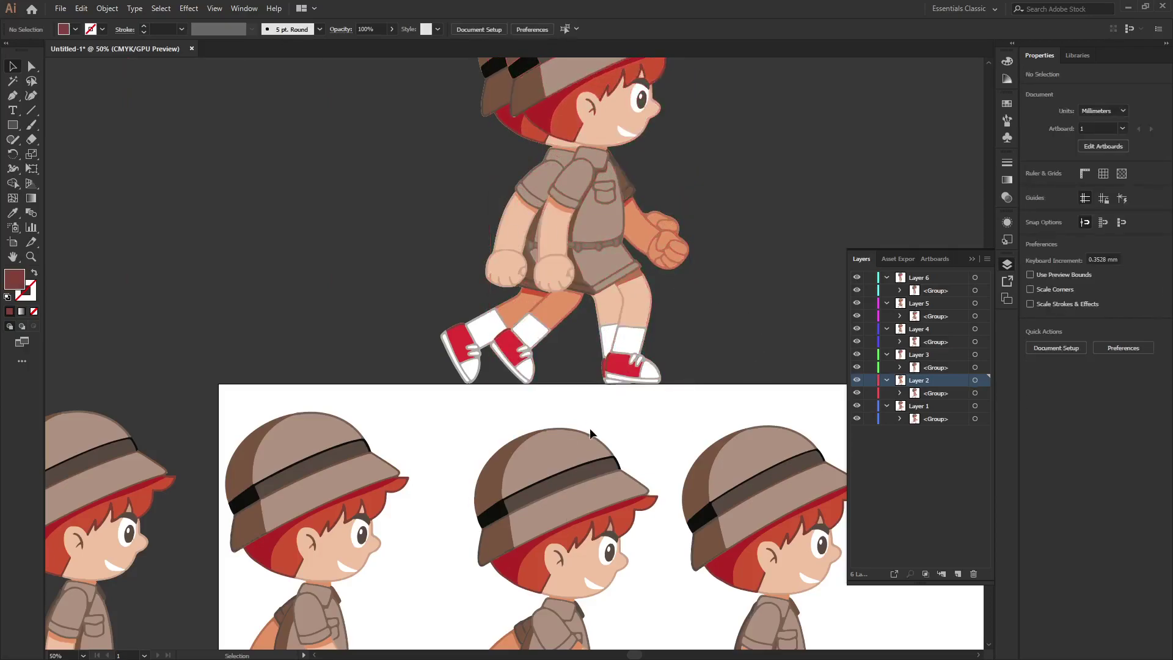
{"action": "left_click", "coordinate": [681, 333]}
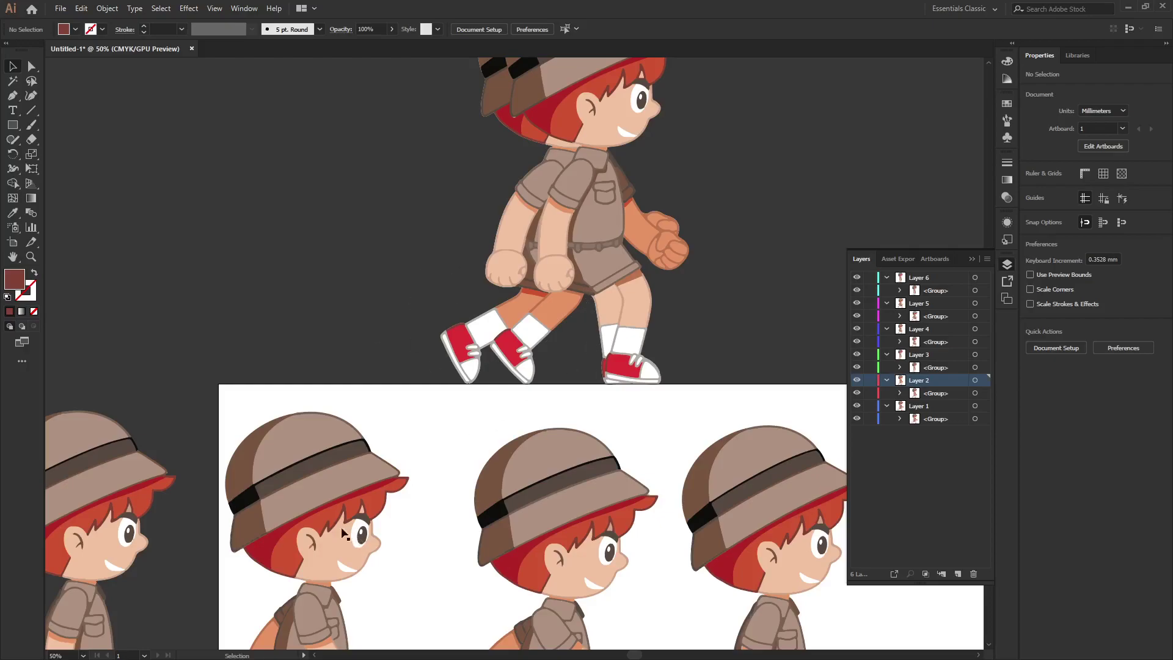
{"action": "scroll", "coordinate": [344, 534], "scroll_direction": "down", "scroll_amount": 2}
{"action": "scroll", "coordinate": [330, 513], "scroll_direction": "up", "scroll_amount": 1}
Step: Bring the Layer 3 boy up and overlap it with the stacked frames
{"action": "left_click", "coordinate": [121, 619]}
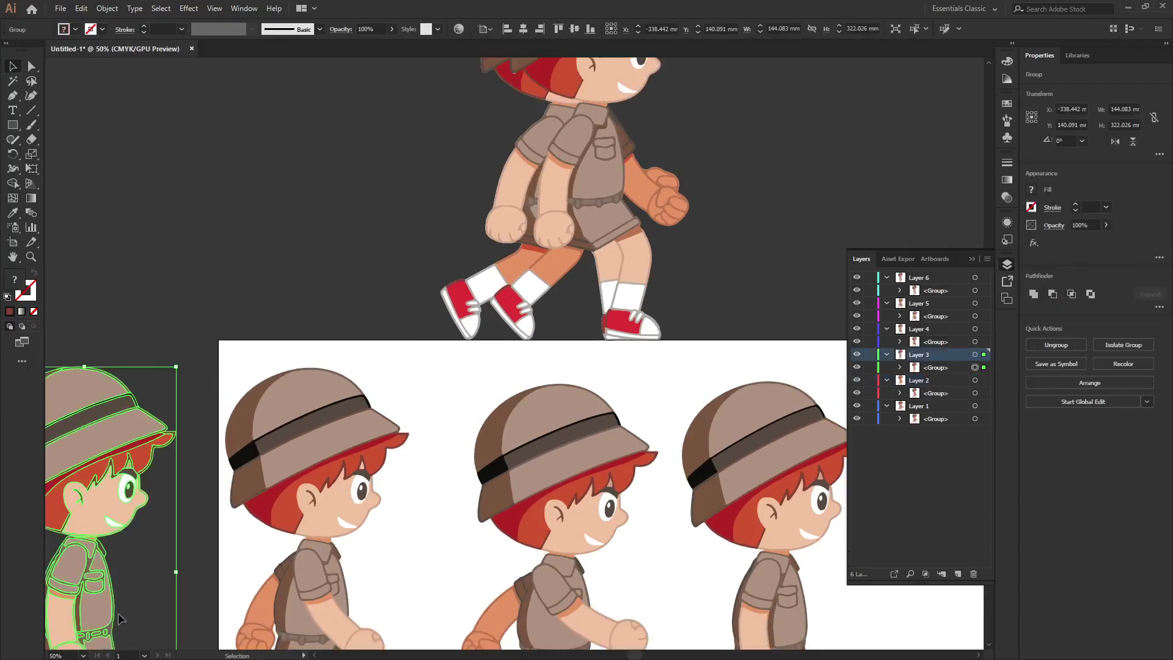
{"action": "left_click_drag", "start_coordinate": [121, 619], "coordinate": [768, 141]}
{"action": "mouse_move", "coordinate": [783, 183]}
{"action": "left_mouse_down"}
{"action": "mouse_move", "coordinate": [634, 196]}
{"action": "mouse_move", "coordinate": [633, 207]}
{"action": "left_mouse_up"}
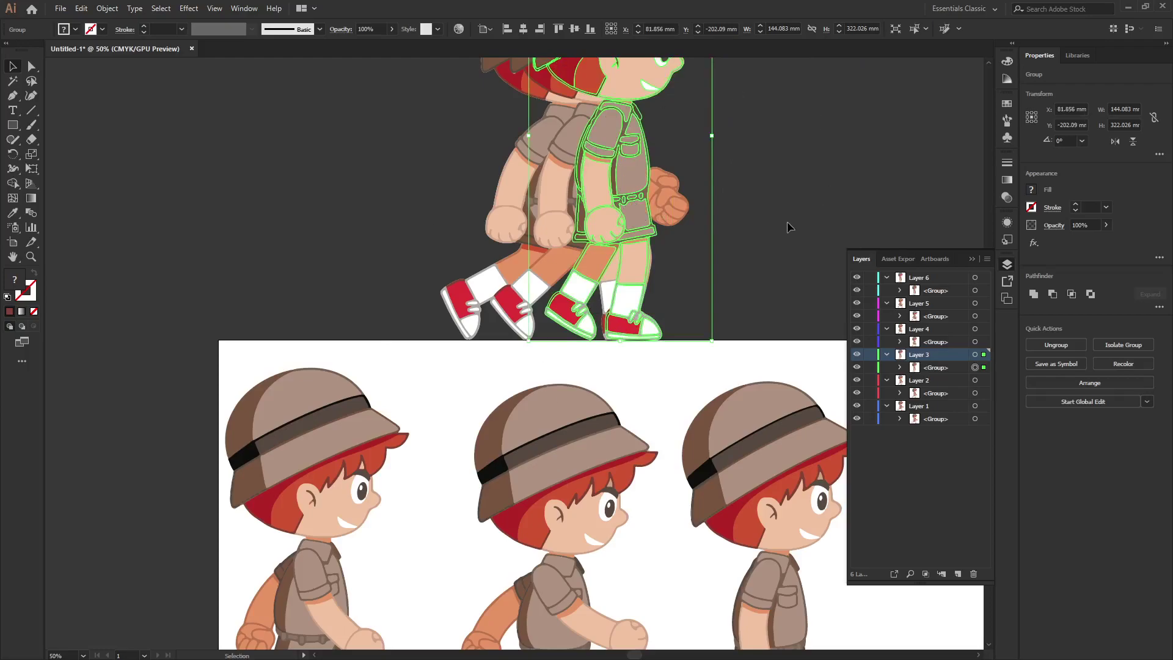
{"action": "scroll", "coordinate": [791, 249], "scroll_direction": "down", "scroll_amount": 1}
{"action": "scroll", "coordinate": [792, 251], "scroll_direction": "up", "scroll_amount": 1}
{"action": "scroll", "coordinate": [792, 251], "scroll_direction": "up", "scroll_amount": 1}
{"action": "scroll", "coordinate": [792, 251], "scroll_direction": "up", "scroll_amount": 1}
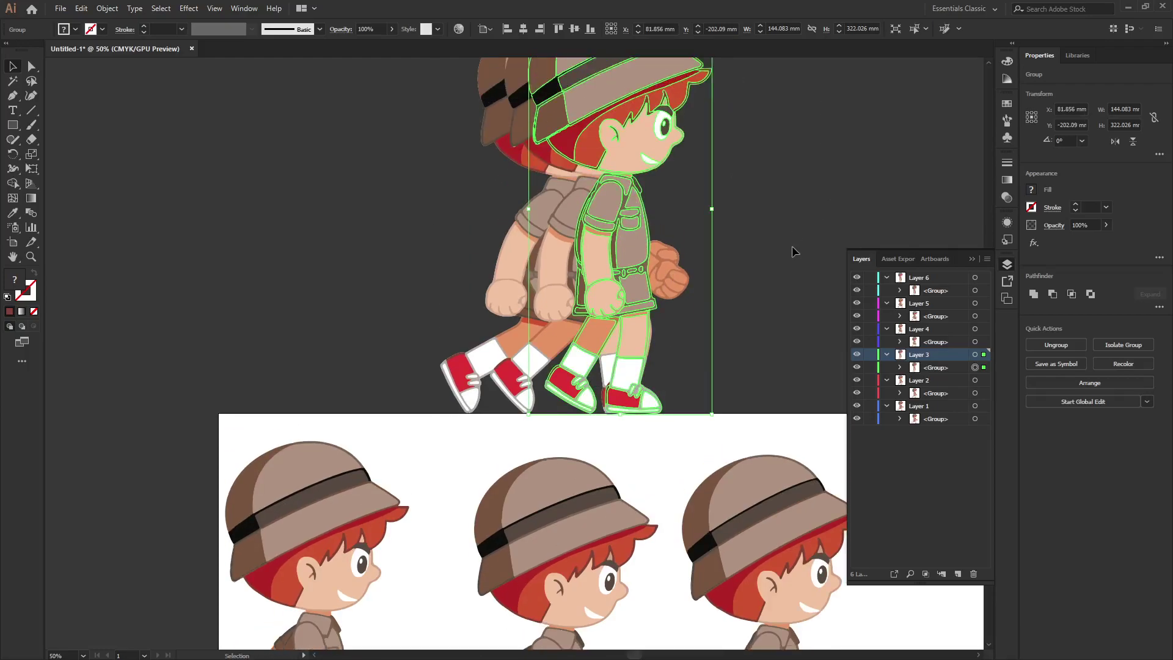
{"action": "scroll", "coordinate": [571, 272], "scroll_direction": "up", "scroll_amount": 1}
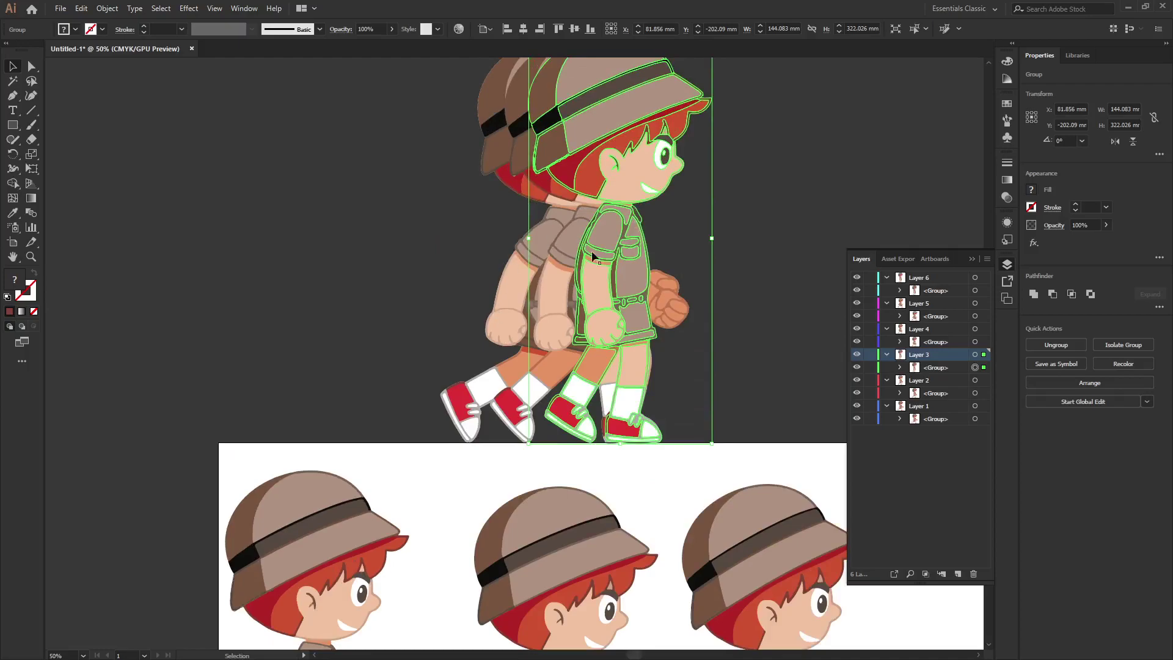
Step: Pan the canvas and carry the Layer 4 boy up toward the row
{"action": "key", "text": "space"}
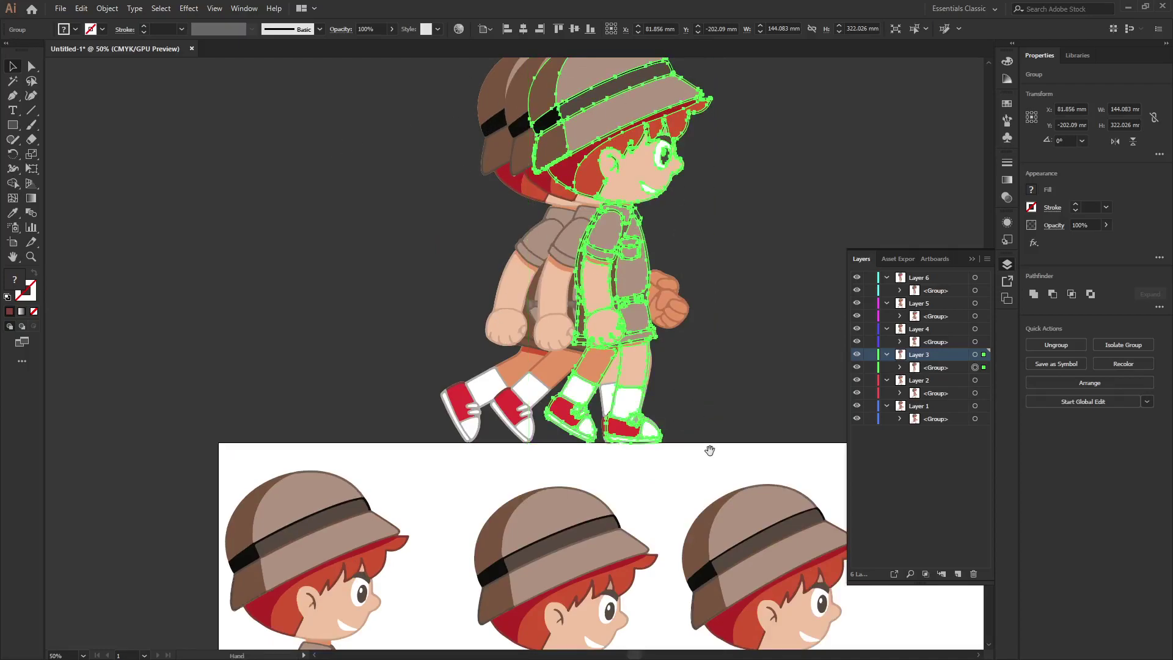
{"action": "left_click_drag", "start_coordinate": [709, 451], "coordinate": [564, 385]}
{"action": "left_click", "coordinate": [633, 368]}
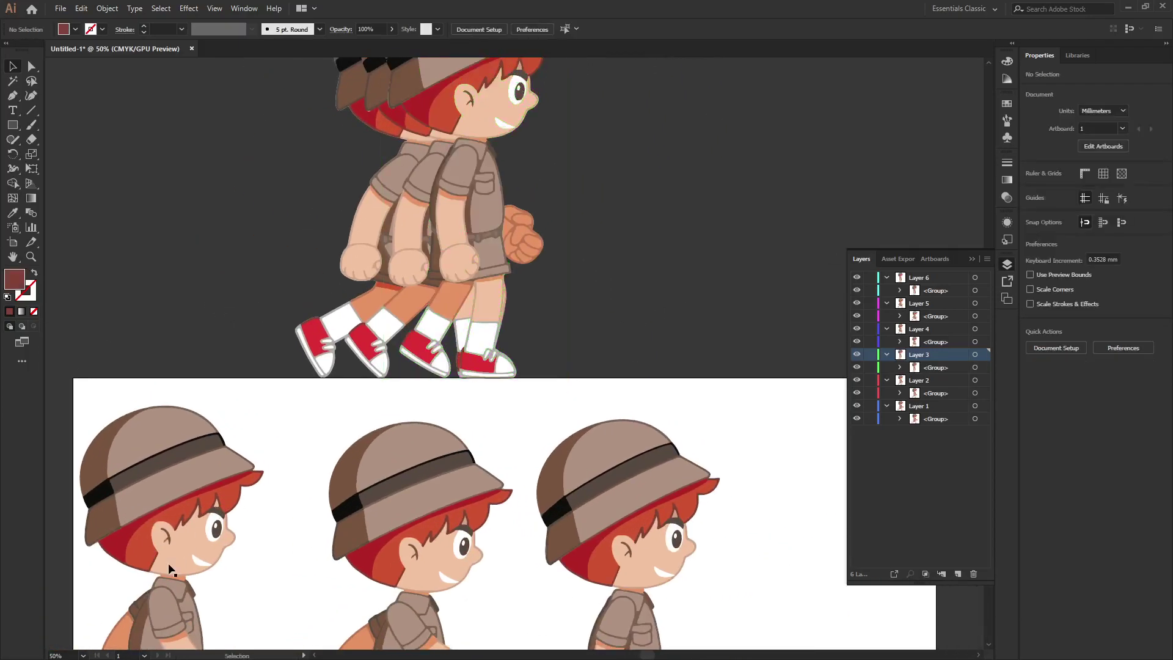
{"action": "left_click_drag", "start_coordinate": [171, 571], "coordinate": [217, 236]}
{"action": "left_click_drag", "start_coordinate": [221, 355], "coordinate": [591, 233]}
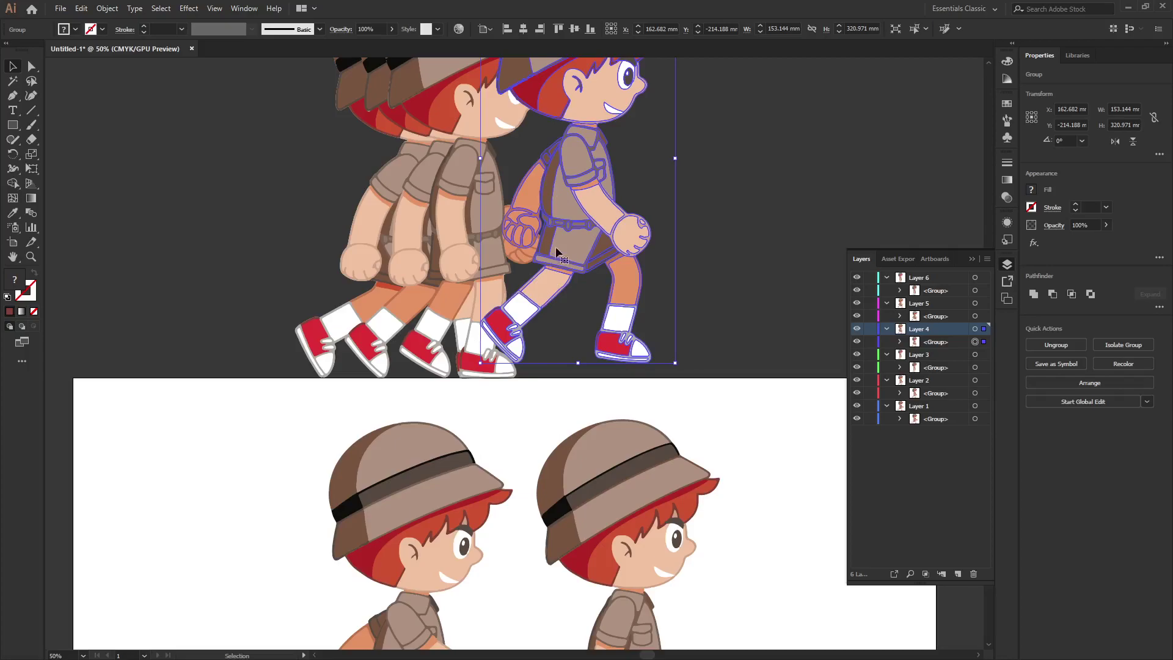
Step: Settle the Layer 4 boy into the row and place the Layer 5 boy next
{"action": "left_click_drag", "start_coordinate": [557, 252], "coordinate": [569, 252]}
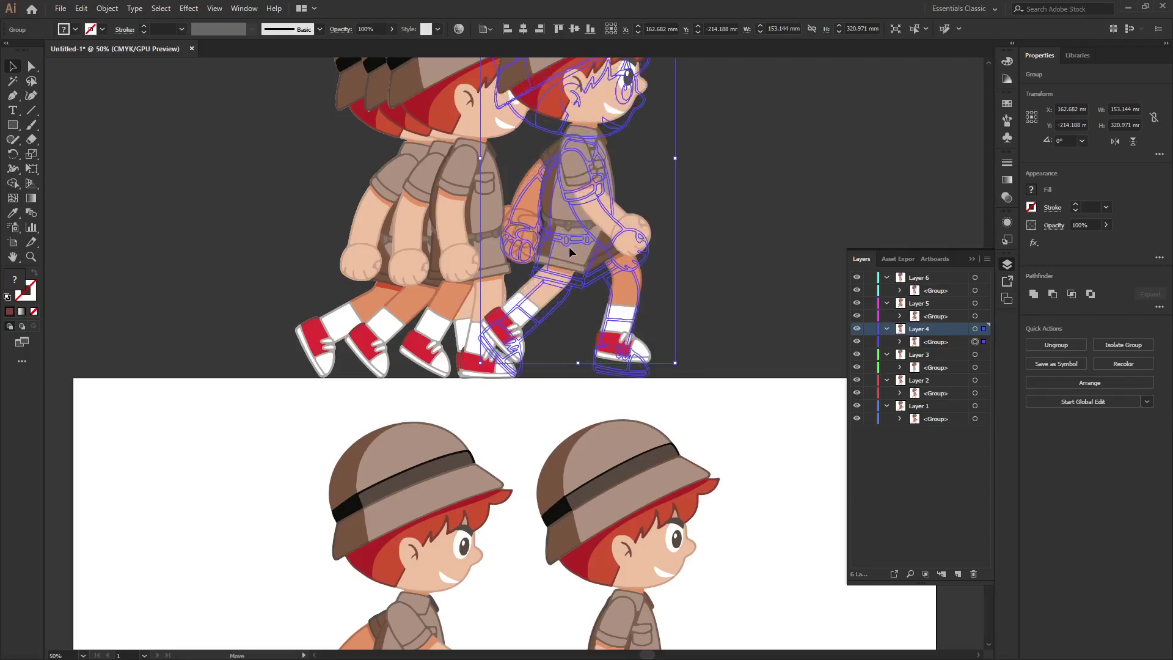
{"action": "left_click_drag", "start_coordinate": [570, 251], "coordinate": [565, 267]}
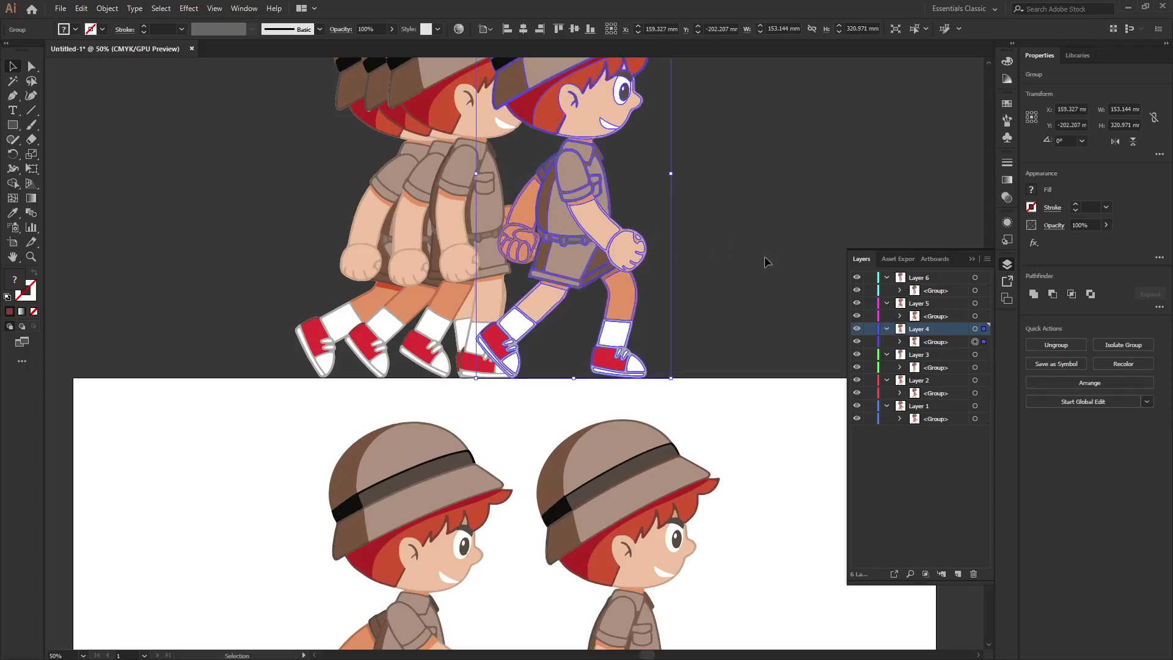
{"action": "left_click", "coordinate": [267, 441]}
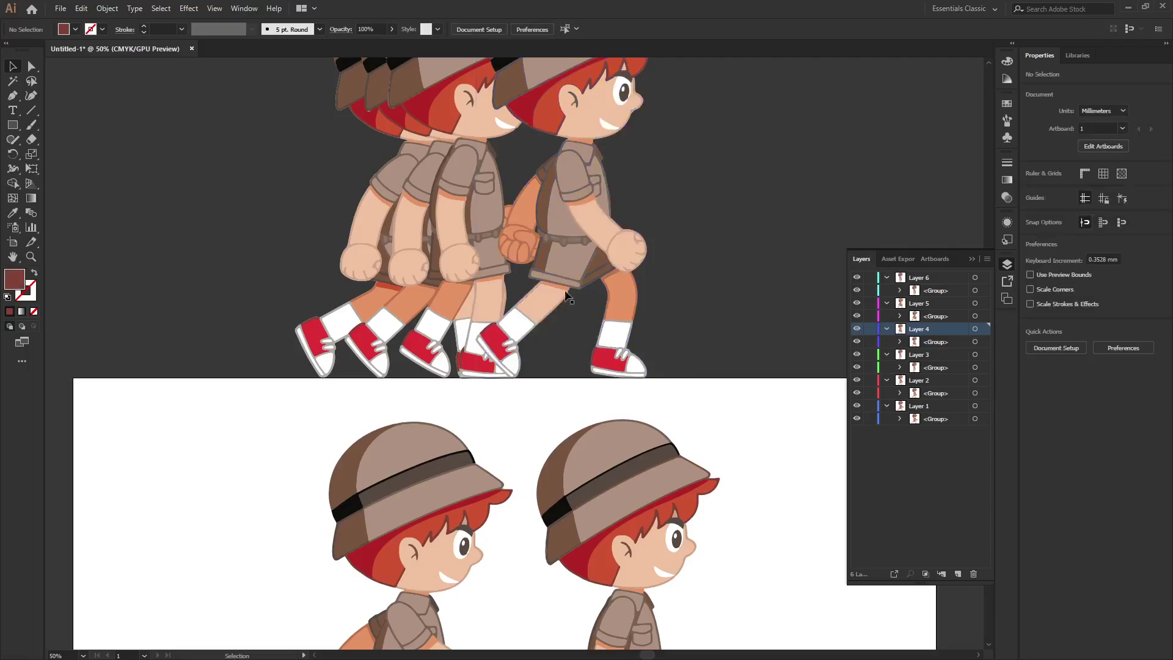
{"action": "mouse_move", "coordinate": [461, 480]}
{"action": "left_mouse_down"}
{"action": "mouse_move", "coordinate": [531, 285]}
{"action": "mouse_move", "coordinate": [781, 9]}
{"action": "left_mouse_up"}
{"action": "mouse_move", "coordinate": [712, 204]}
{"action": "left_mouse_down"}
{"action": "mouse_move", "coordinate": [654, 189]}
{"action": "mouse_move", "coordinate": [595, 234]}
{"action": "mouse_move", "coordinate": [542, 232]}
{"action": "mouse_move", "coordinate": [595, 235]}
{"action": "left_mouse_up"}
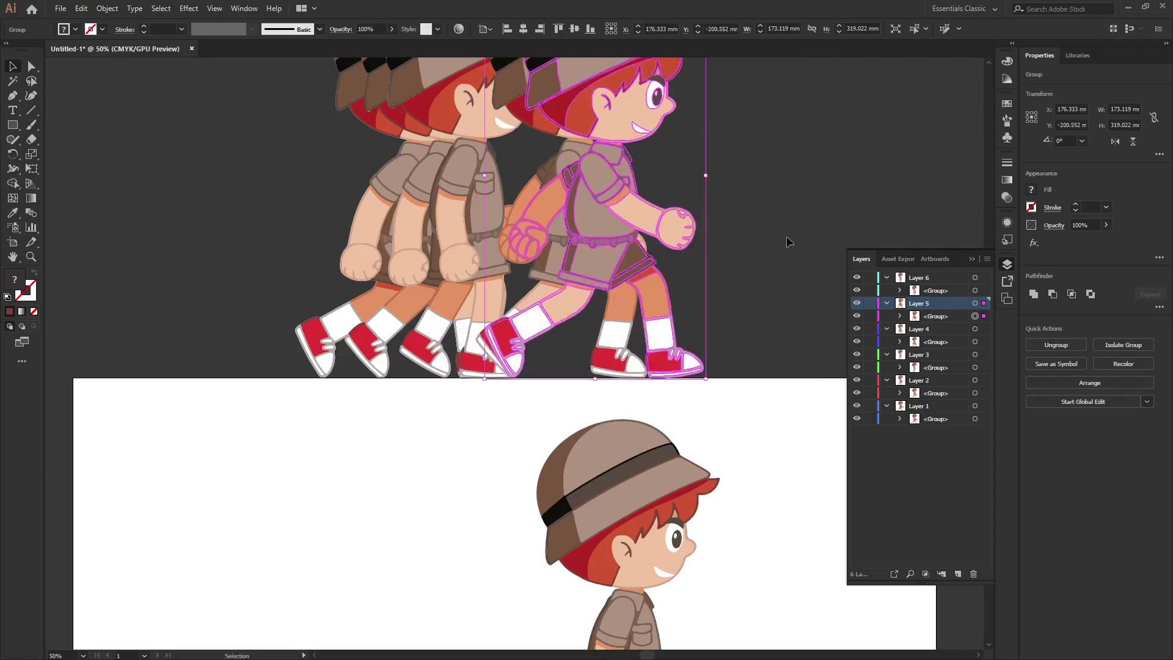
{"action": "left_click", "coordinate": [788, 297]}
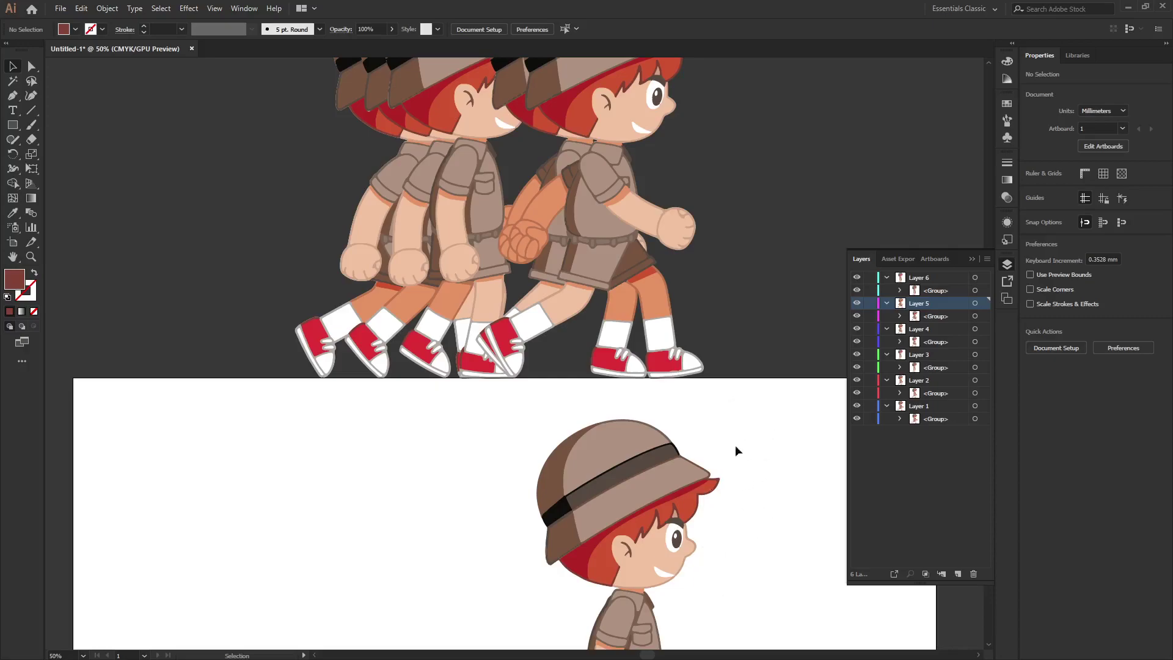
Step: Move the last boy frame up onto the end of the staggered row
{"action": "left_click", "coordinate": [640, 448]}
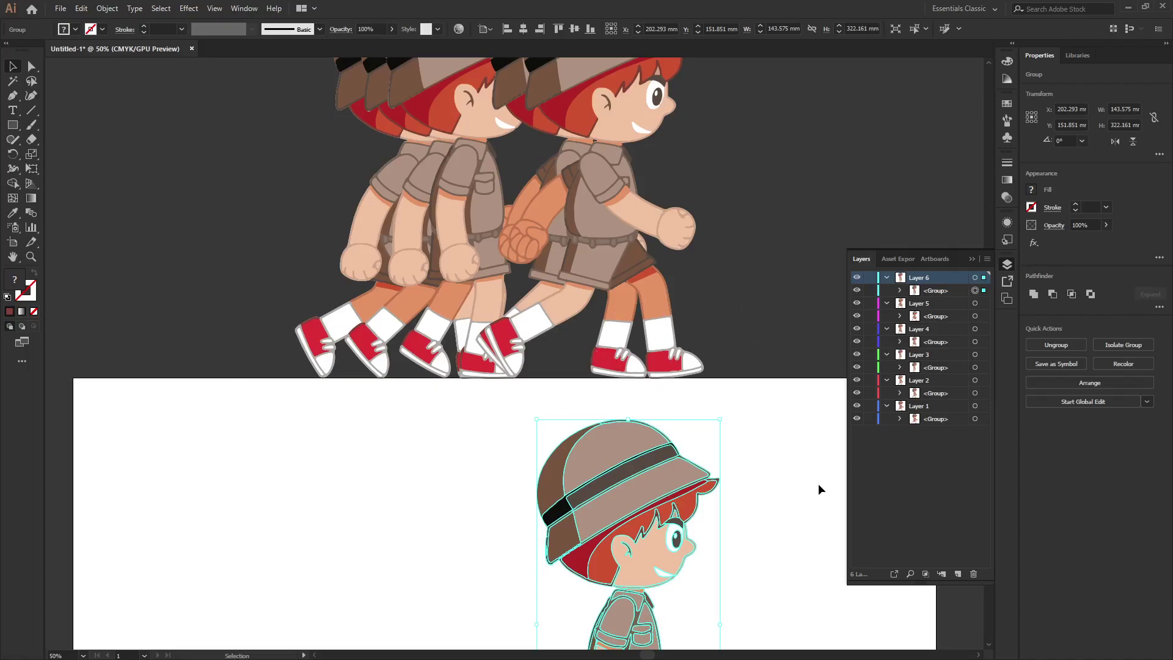
{"action": "mouse_move", "coordinate": [595, 602]}
{"action": "left_mouse_down"}
{"action": "mouse_move", "coordinate": [783, 197]}
{"action": "mouse_move", "coordinate": [768, 132]}
{"action": "left_mouse_up"}
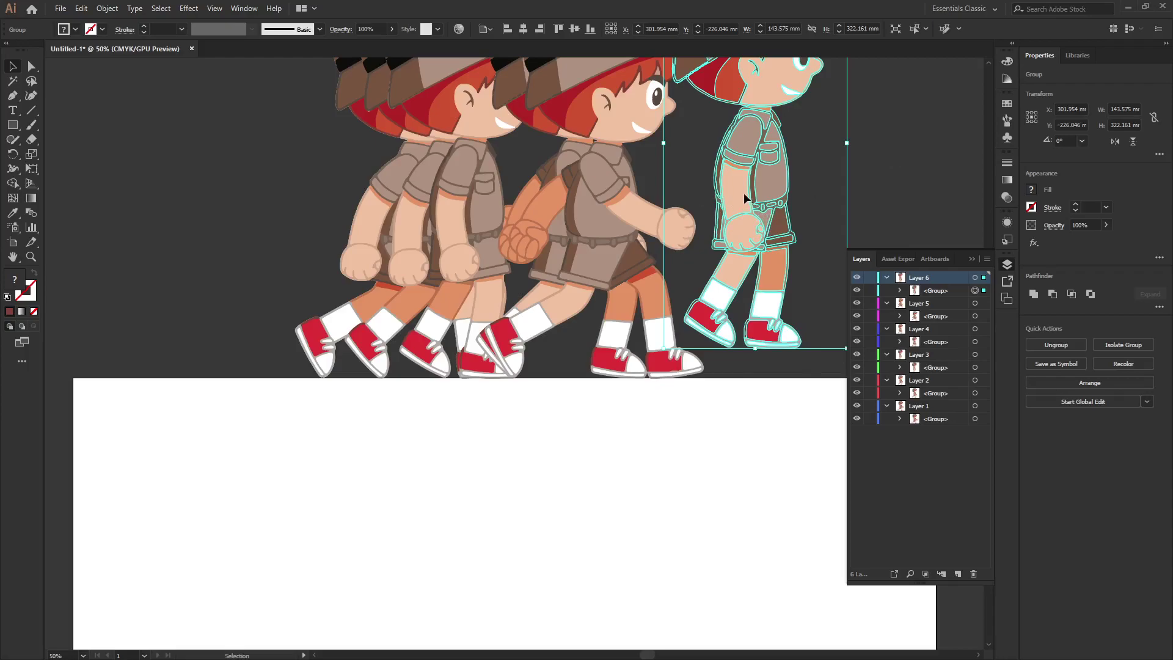
{"action": "left_click_drag", "start_coordinate": [743, 197], "coordinate": [648, 227]}
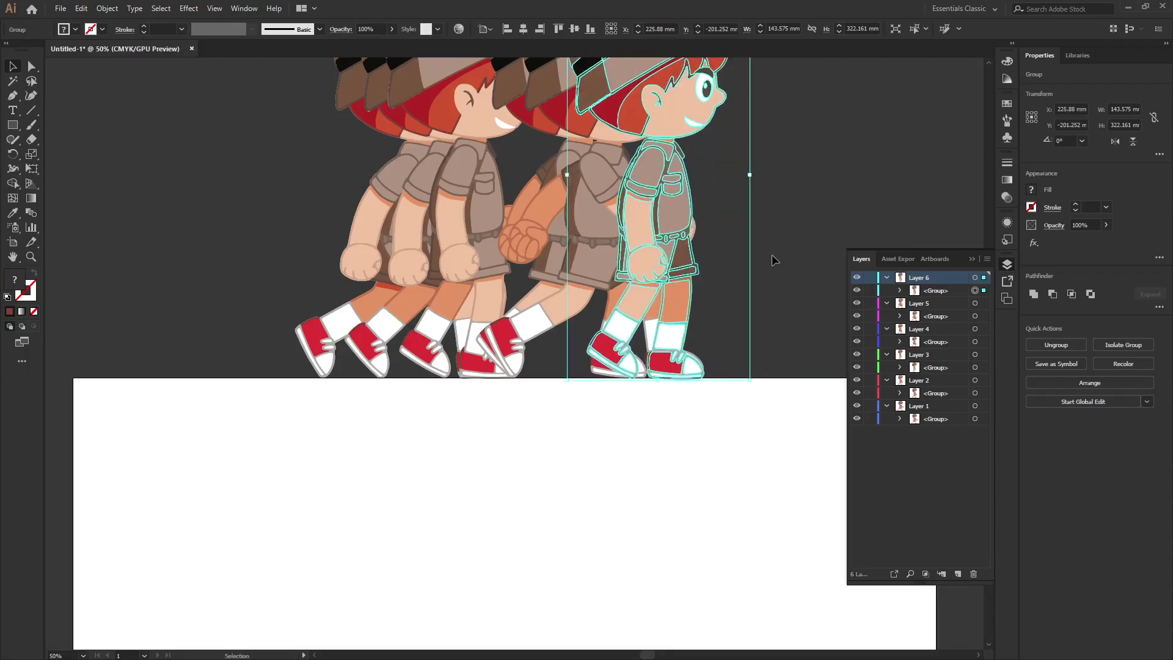
{"action": "left_click", "coordinate": [794, 269]}
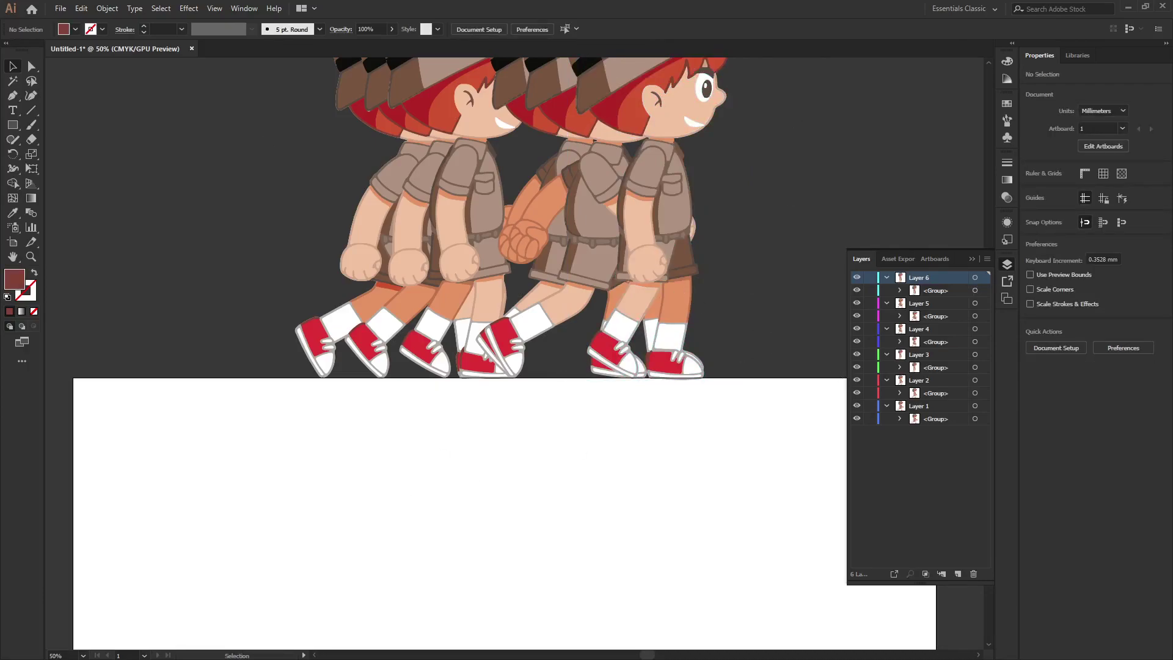
{"action": "scroll", "coordinate": [458, 305], "scroll_direction": "up", "scroll_amount": 3}
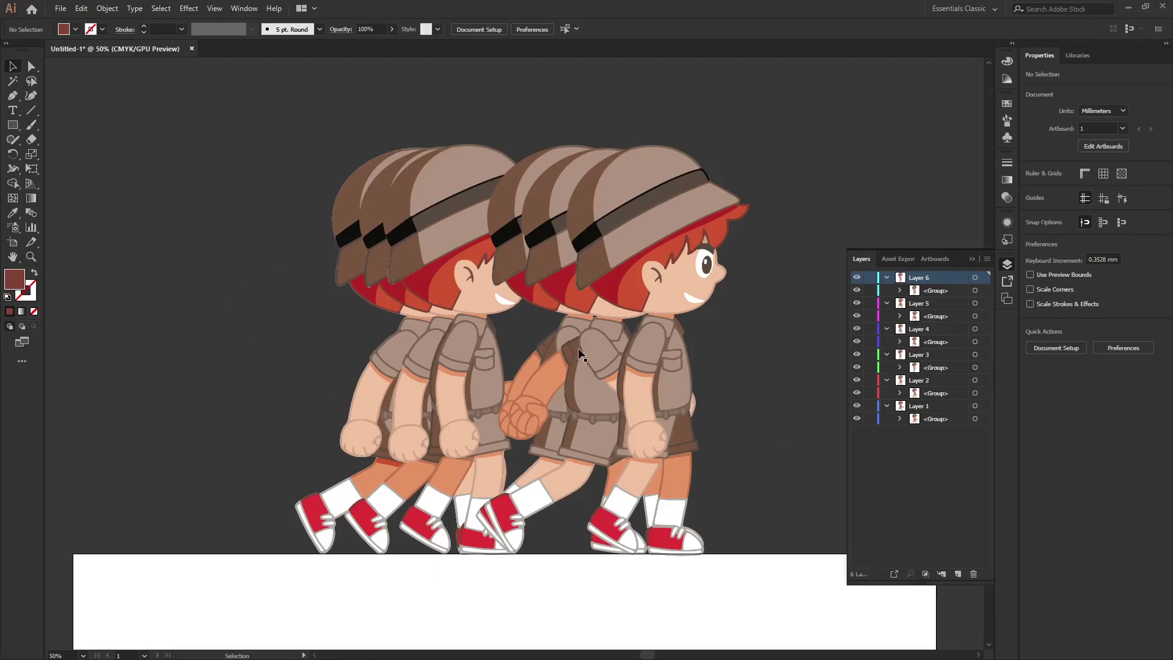
Step: Zoom out to 25% and move all six boy frames together onto the artboard
{"action": "key", "text": "z"}
{"action": "left_click", "coordinate": [577, 376], "text": "alt"}
{"action": "left_click", "coordinate": [476, 495], "text": "alt"}
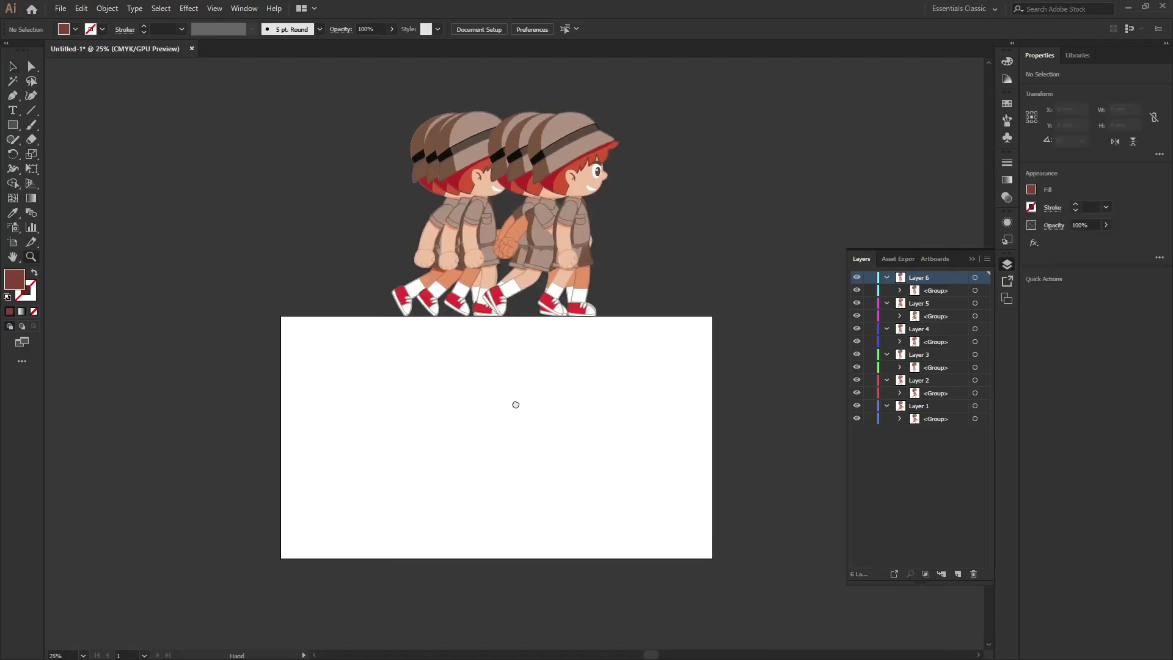
{"action": "key", "text": "v"}
{"action": "left_click_drag", "start_coordinate": [368, 97], "coordinate": [680, 372]}
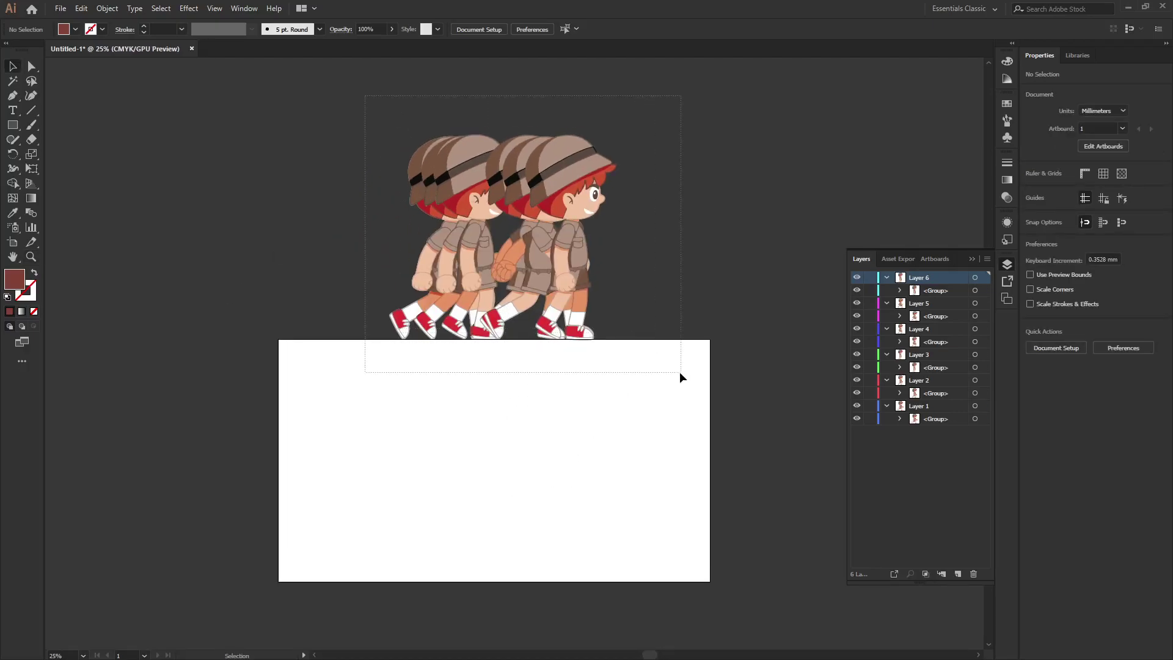
{"action": "left_click_drag", "start_coordinate": [568, 191], "coordinate": [551, 420]}
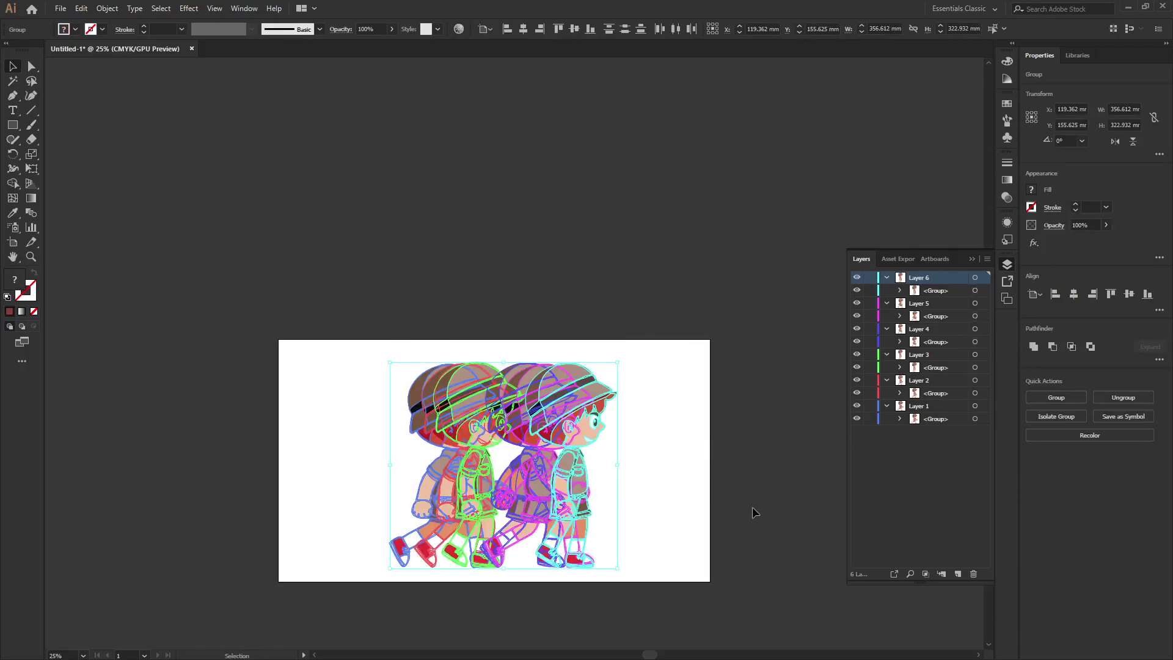
{"action": "left_click", "coordinate": [354, 574]}
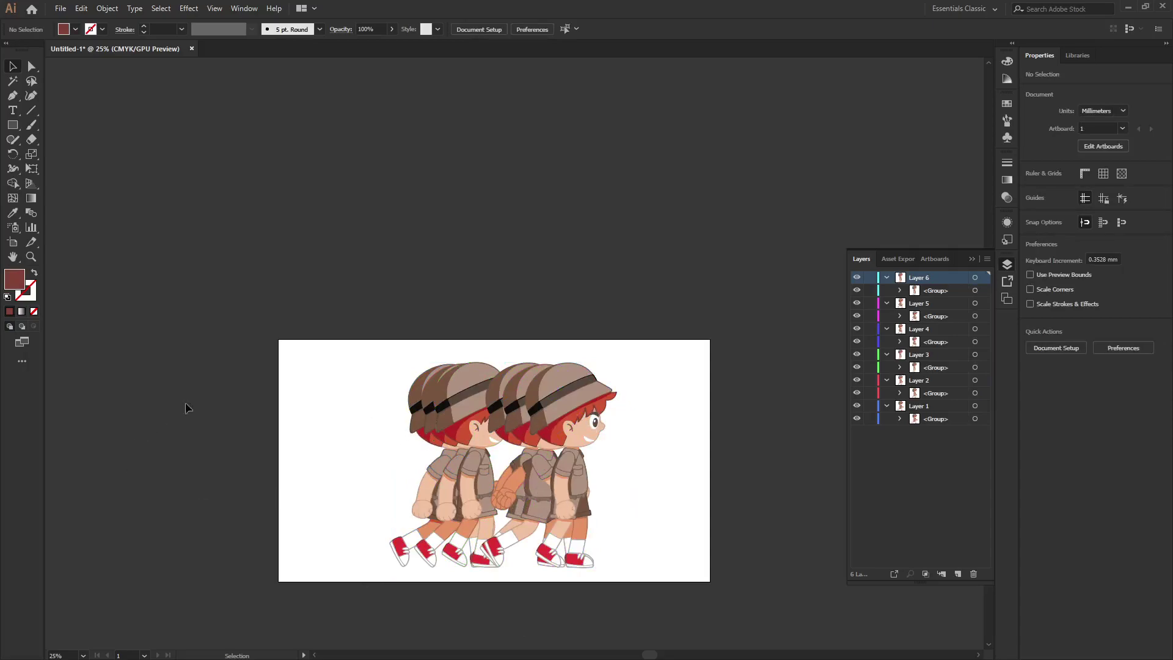
{"action": "left_click_drag", "start_coordinate": [639, 322], "coordinate": [391, 584]}
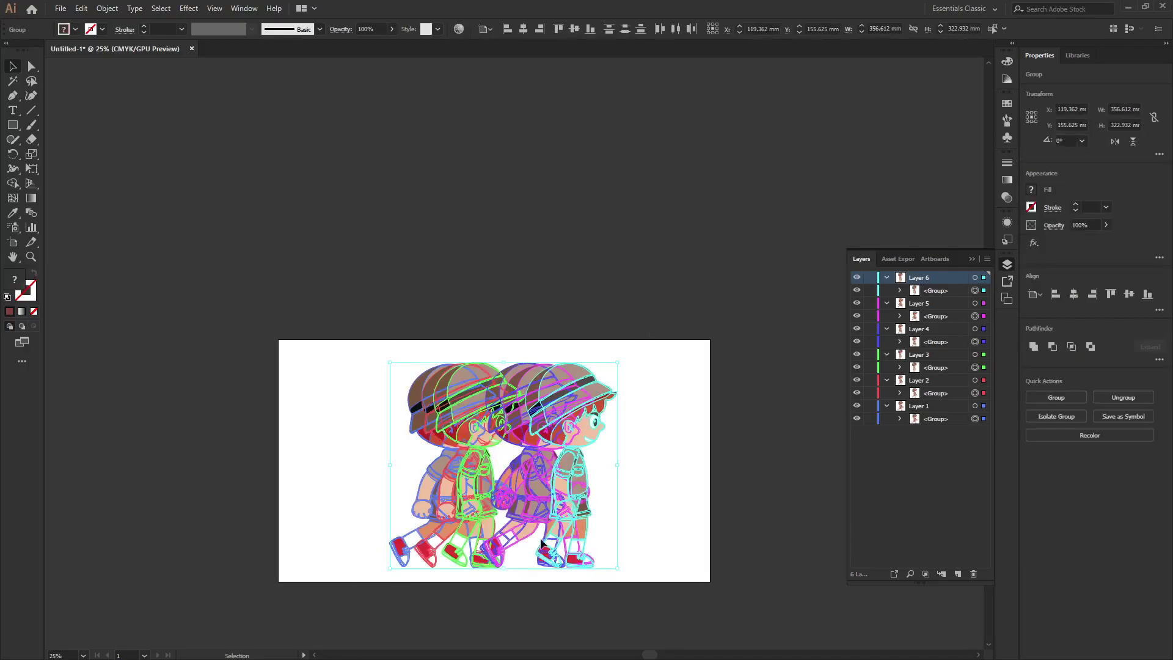
{"action": "left_click_drag", "start_coordinate": [556, 513], "coordinate": [545, 509]}
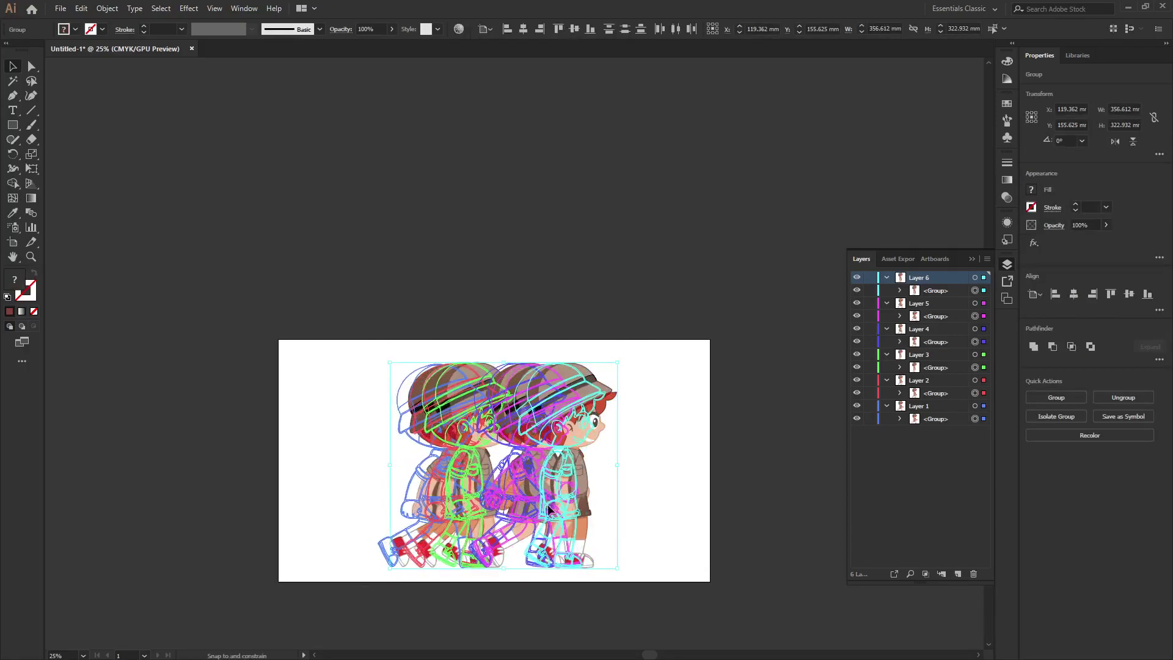
{"action": "left_click", "coordinate": [762, 550]}
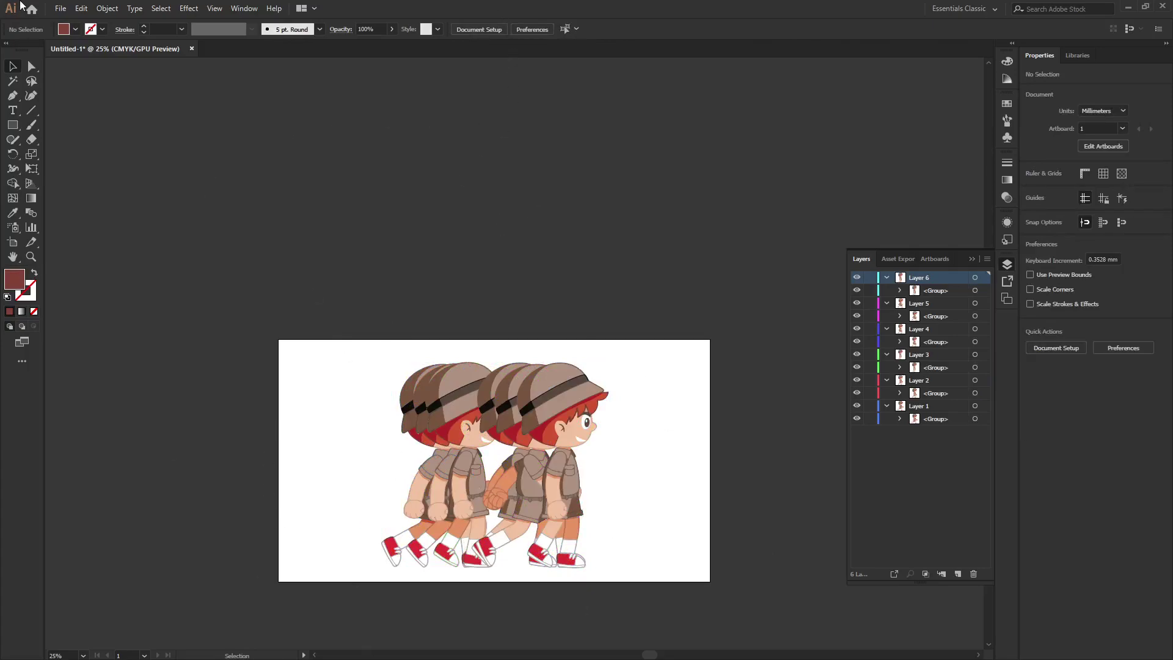
Step: Save the artwork as sprite animation.ai in D:\cigies with default Illustrator options
{"action": "left_click", "coordinate": [61, 8]}
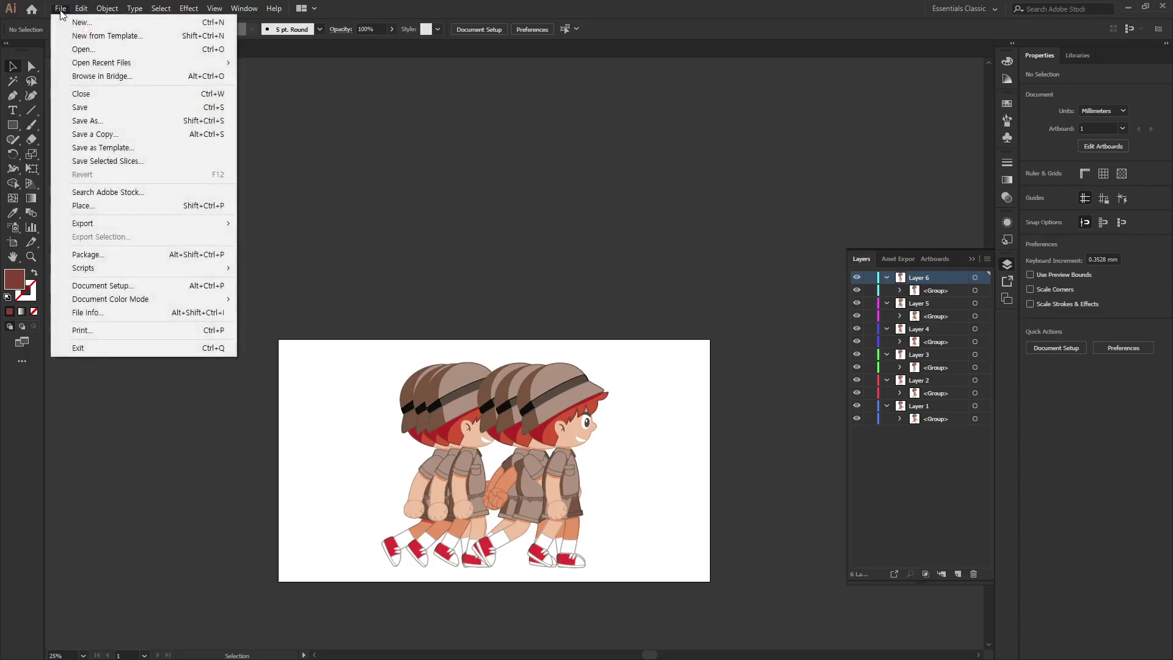
{"action": "left_click", "coordinate": [105, 108]}
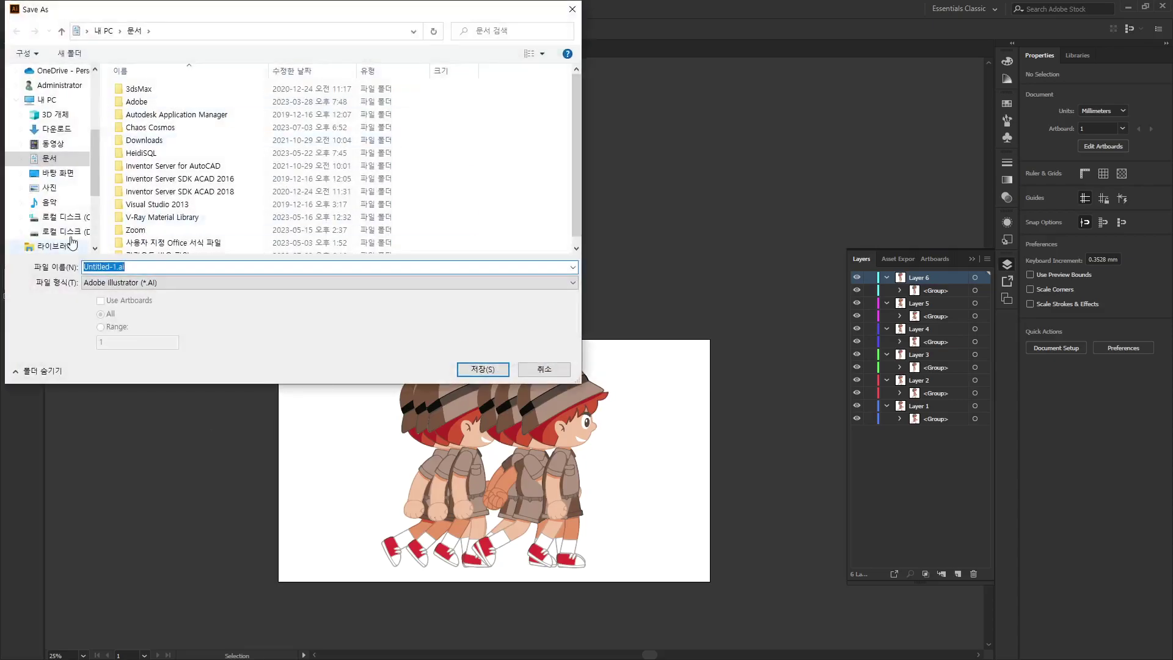
{"action": "left_click", "coordinate": [61, 231]}
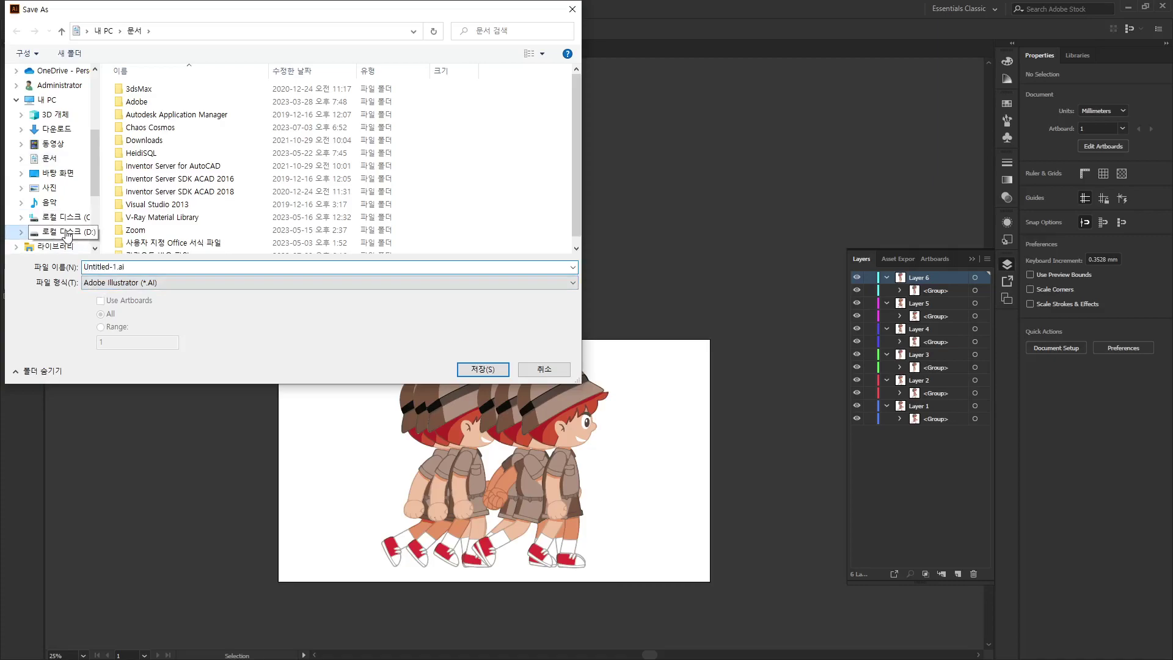
{"action": "double_click", "coordinate": [135, 102]}
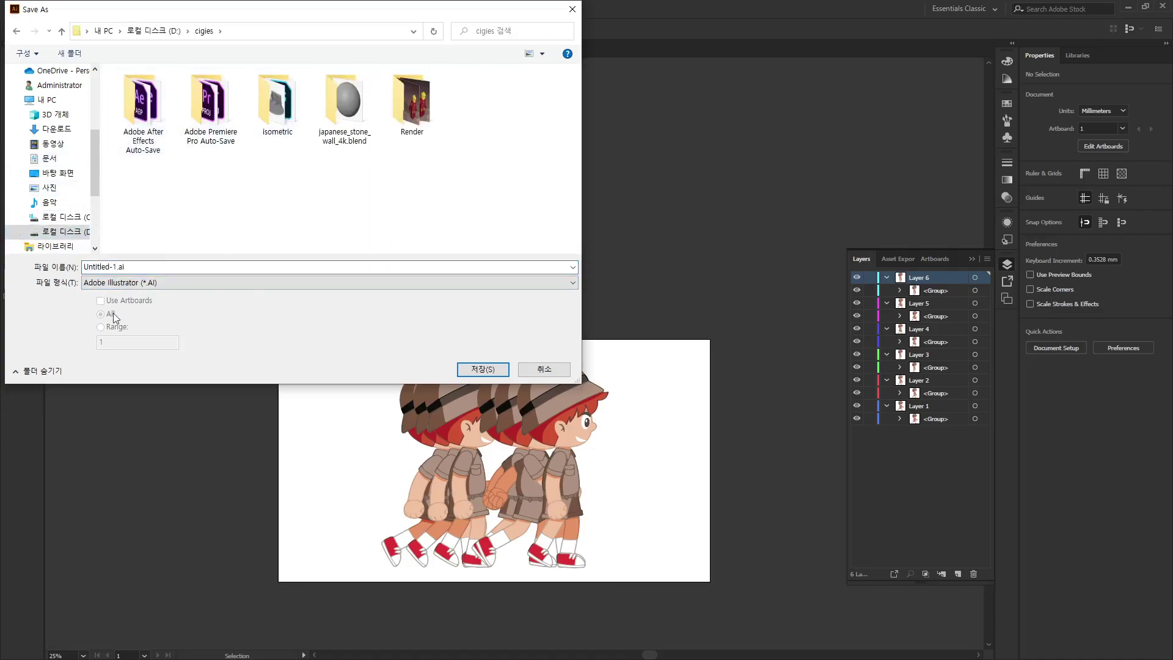
{"action": "left_click", "coordinate": [239, 265]}
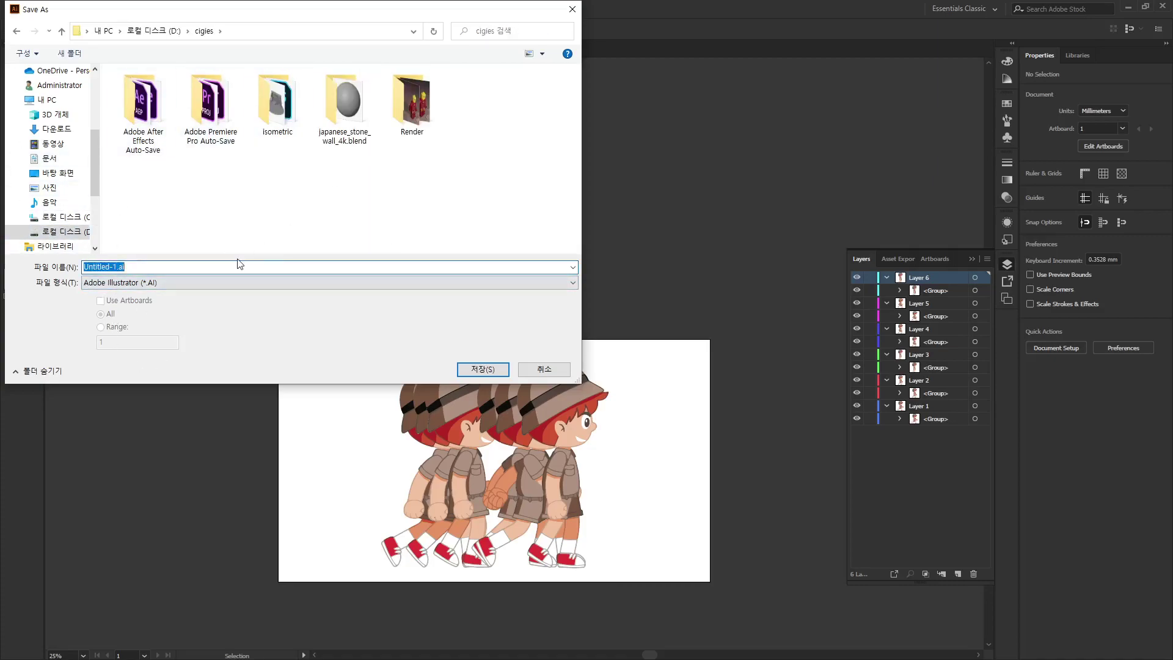
{"action": "type", "text": "sprite animation"}
{"action": "key", "text": "Return"}
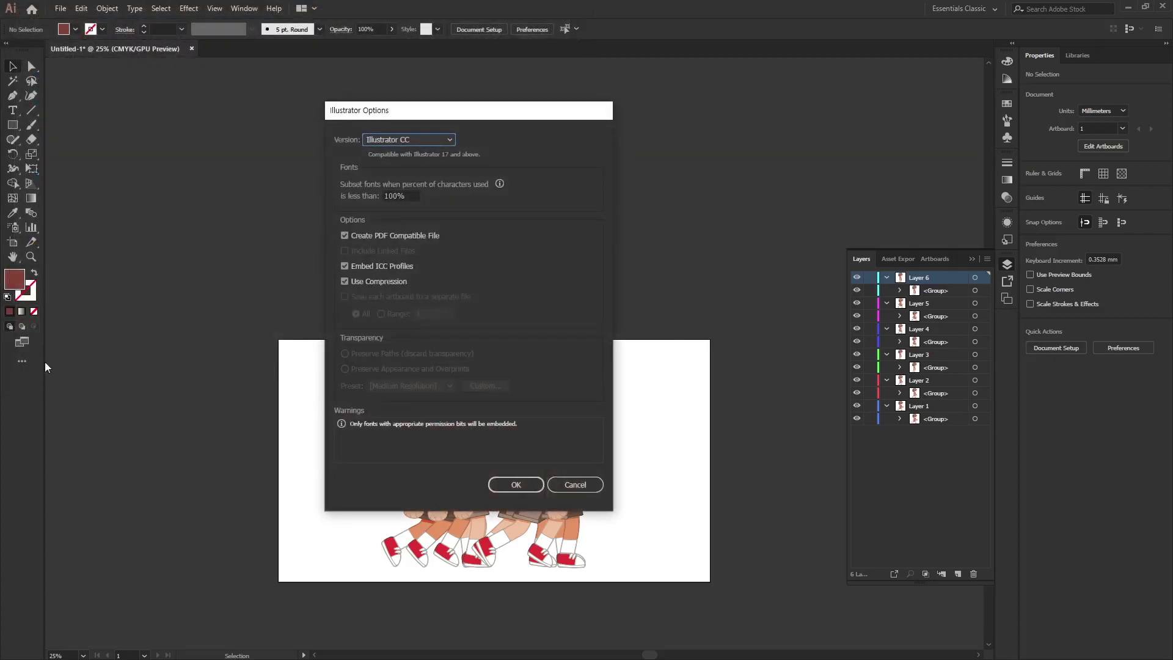
{"action": "left_click", "coordinate": [515, 484]}
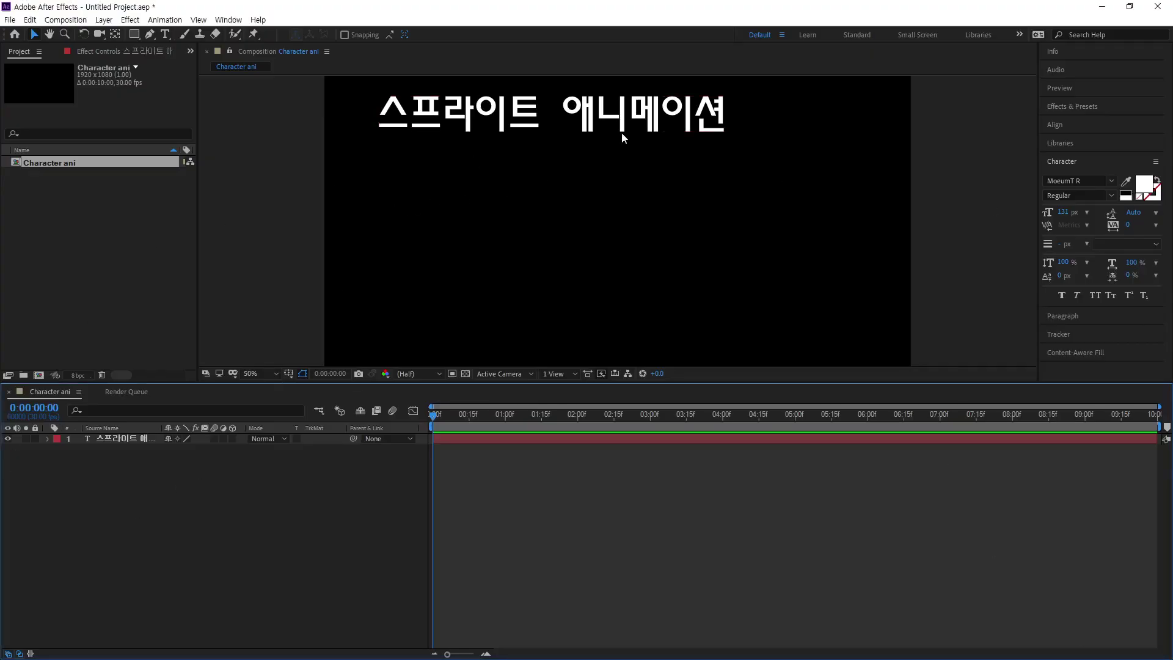
Step: Drag the Korean title text up and left in the Character ani comp
{"action": "left_click", "coordinate": [623, 110]}
{"action": "left_click_drag", "start_coordinate": [700, 127], "coordinate": [655, 113]}
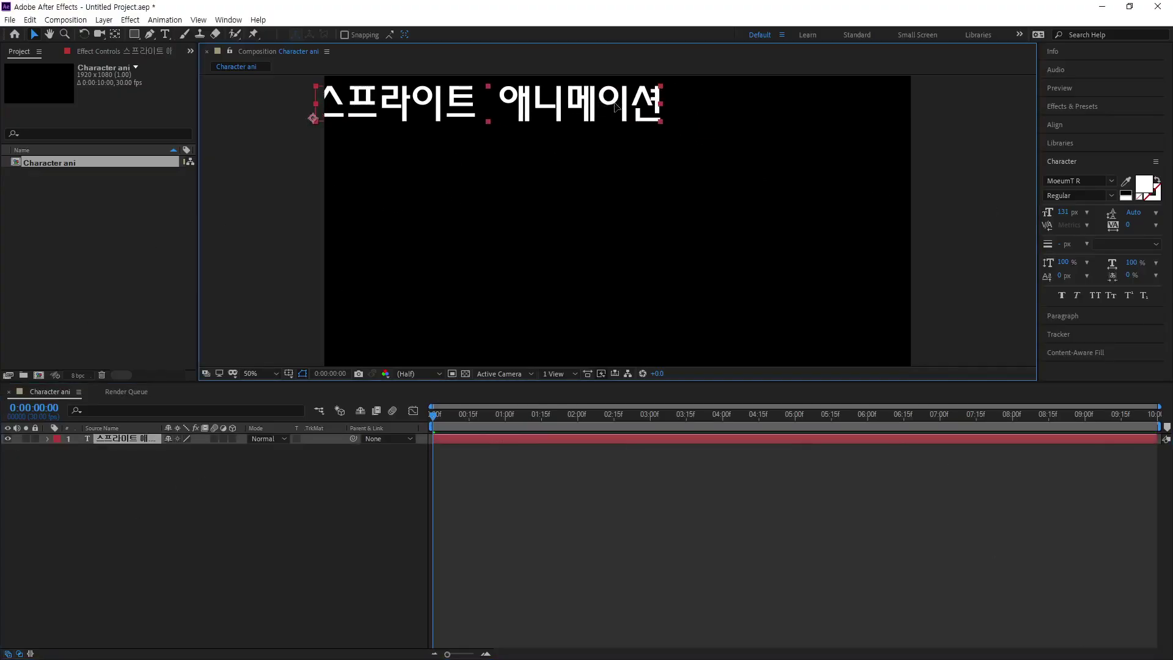
{"action": "left_click", "coordinate": [966, 203]}
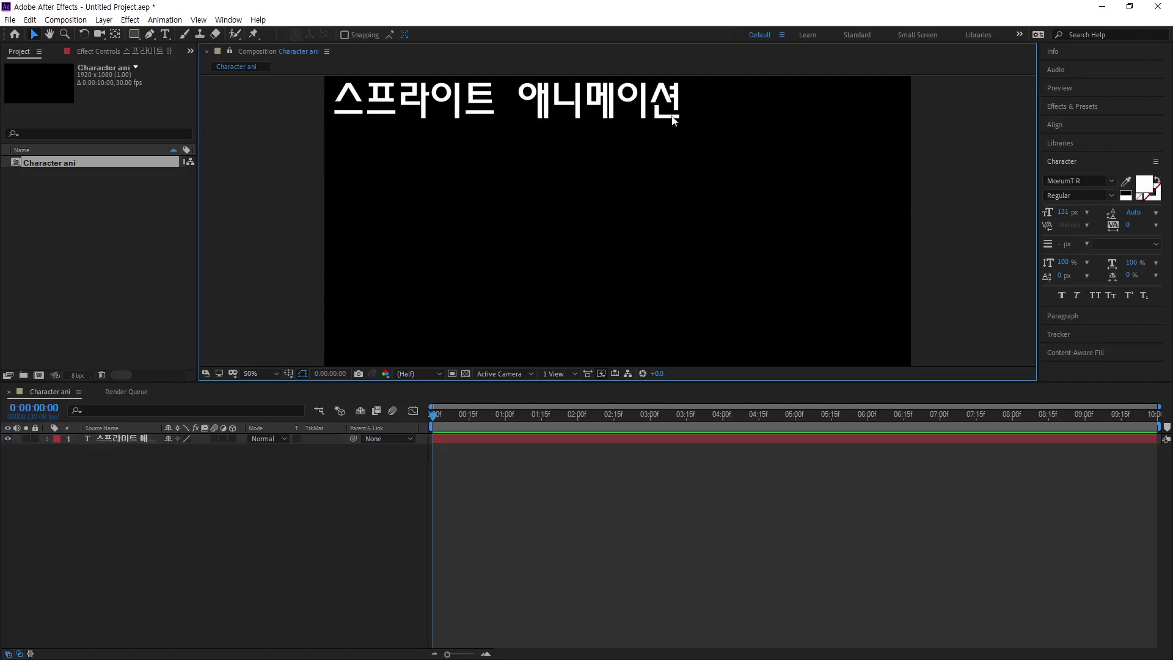
{"action": "left_click", "coordinate": [397, 104]}
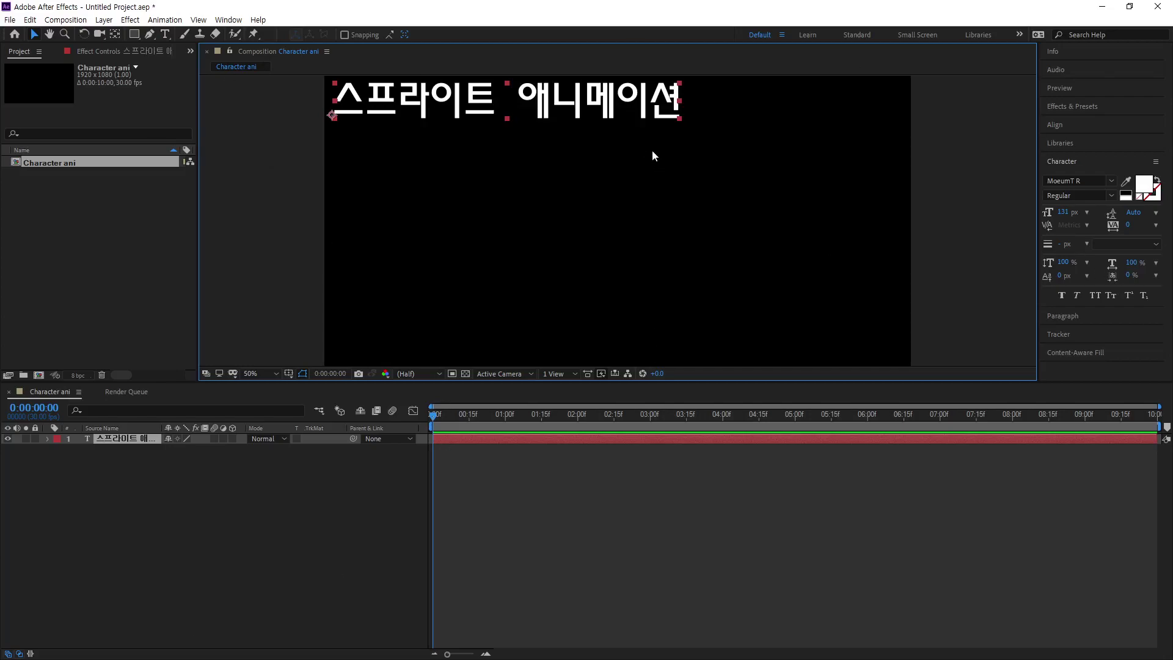
{"action": "left_click", "coordinate": [205, 552]}
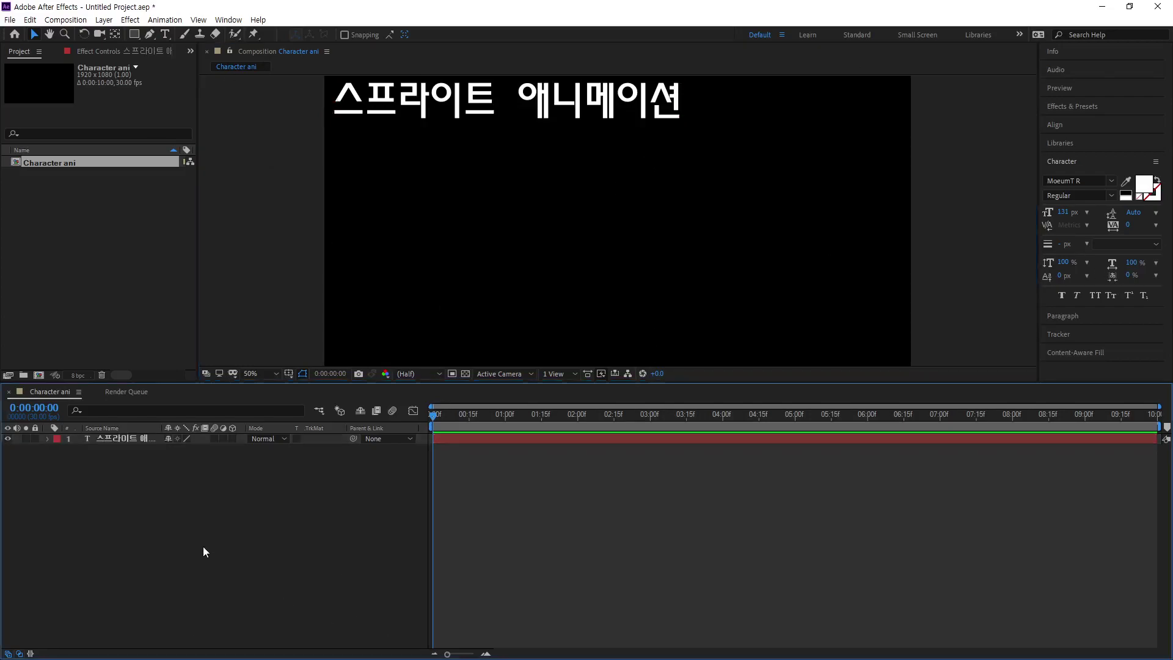
{"action": "left_click", "coordinate": [57, 234]}
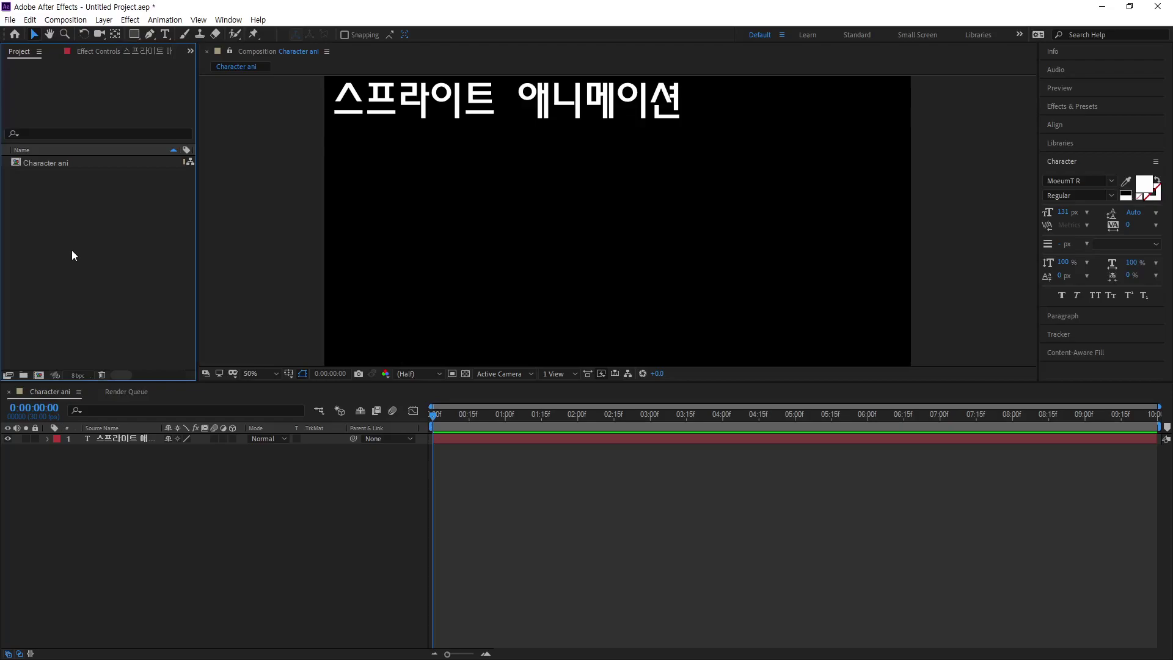
Step: Browse to D:\cigies in the Import File window and select sprite animation.ai
{"action": "double_click", "coordinate": [71, 255]}
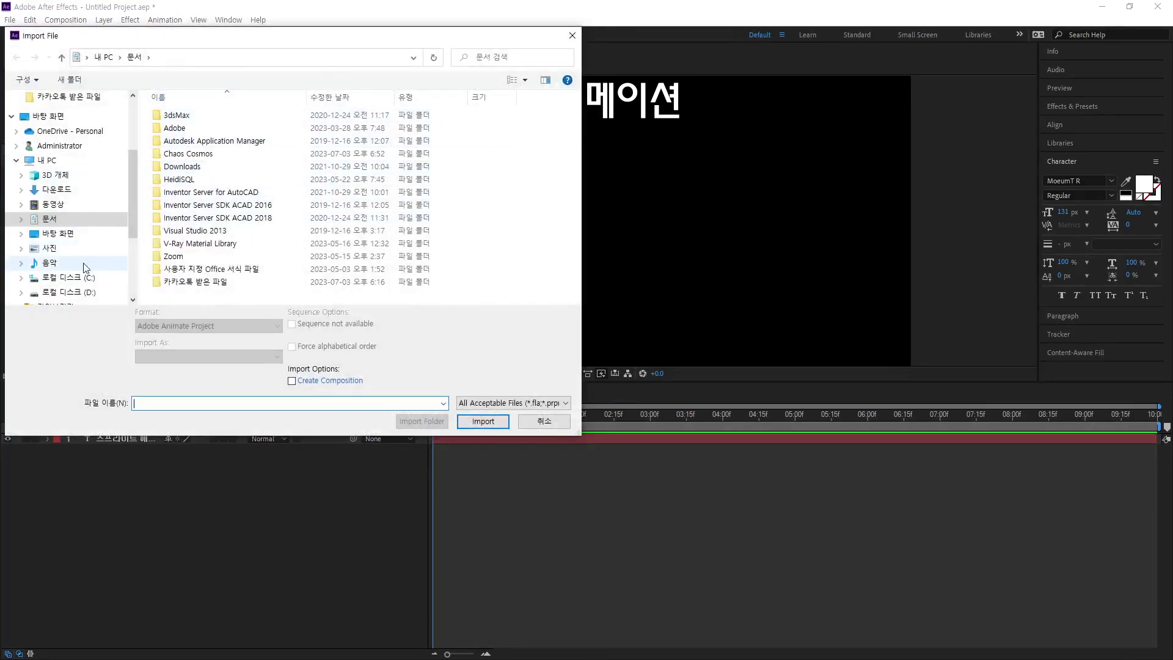
{"action": "left_click", "coordinate": [78, 292]}
{"action": "double_click", "coordinate": [192, 128]}
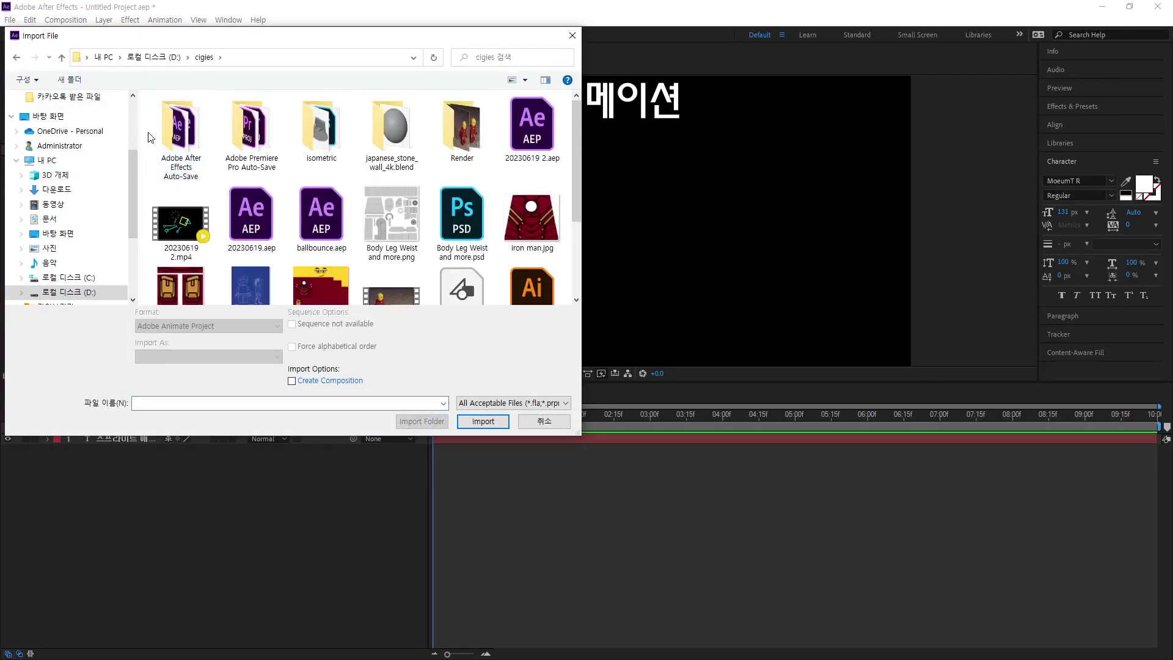
{"action": "scroll", "coordinate": [446, 237], "scroll_direction": "down", "scroll_amount": 2}
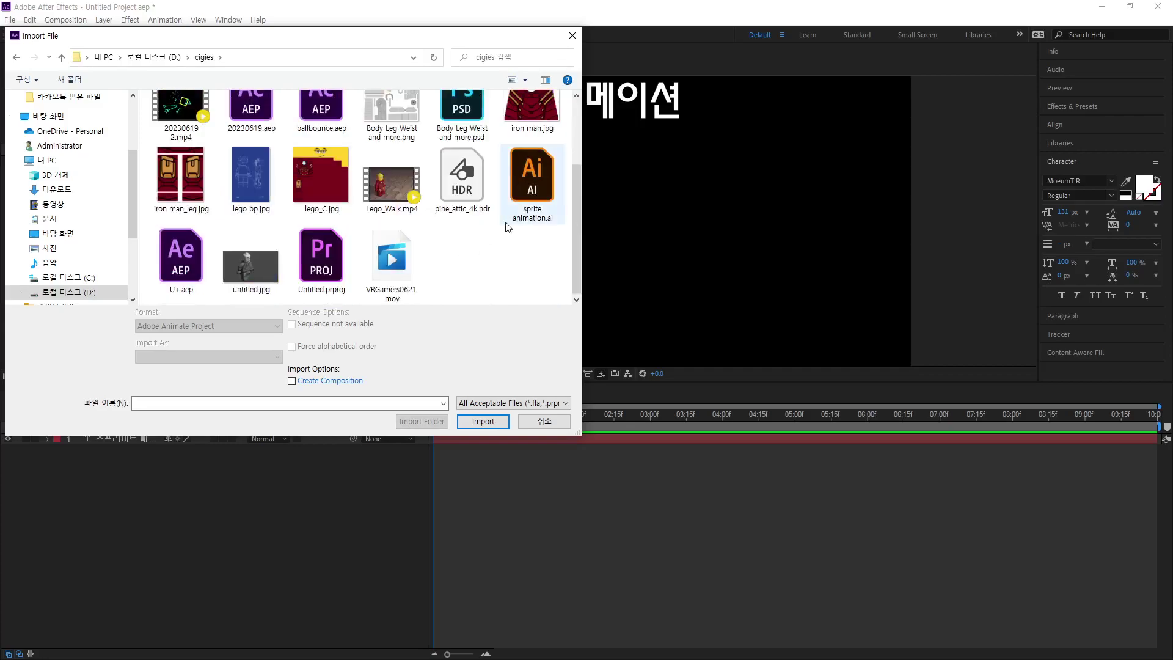
{"action": "left_click", "coordinate": [518, 182]}
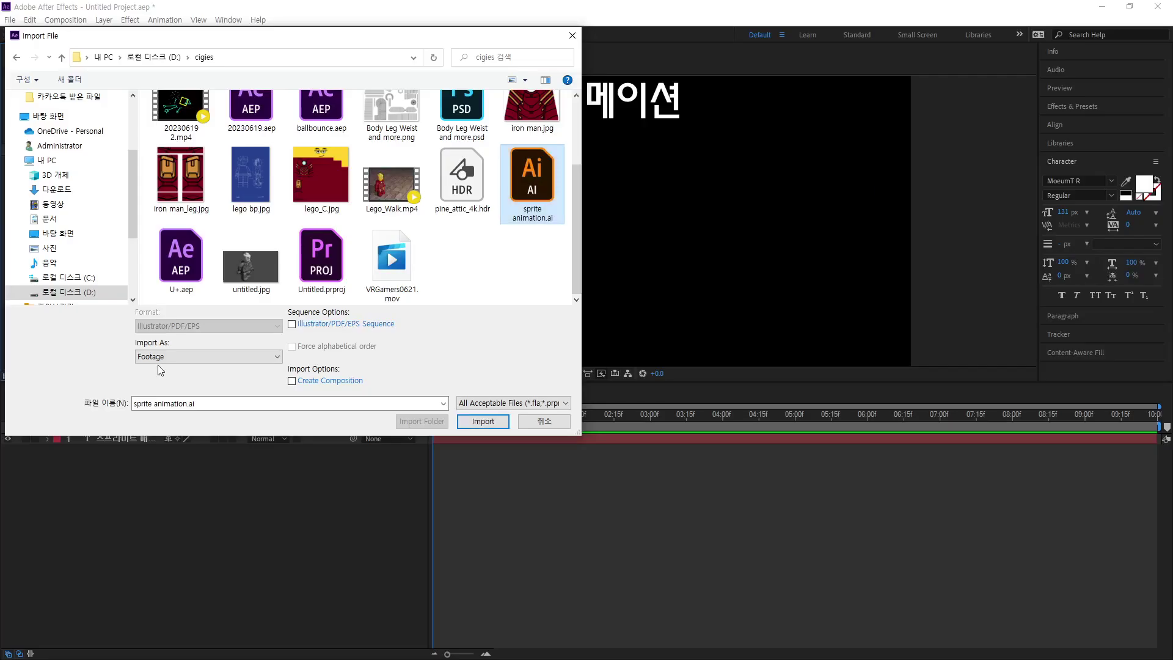
{"action": "left_click", "coordinate": [162, 357]}
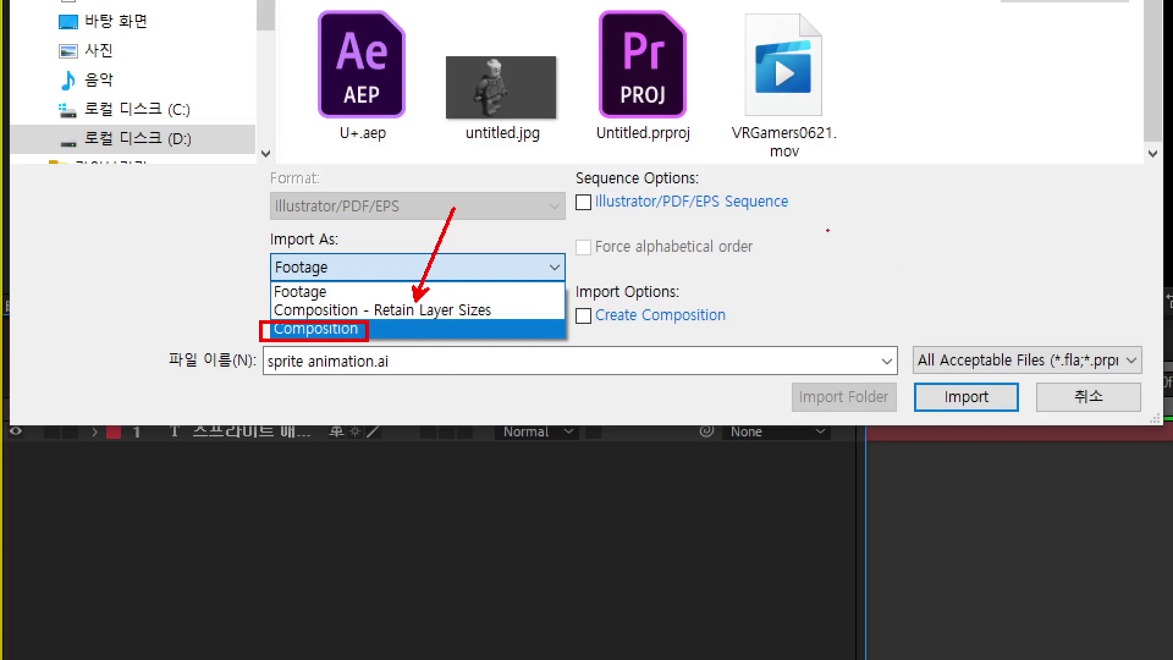
Step: Set Import As to Composition and import sprite animation.ai
{"action": "mouse_move", "coordinate": [651, 202]}
{"action": "left_mouse_down"}
{"action": "mouse_move", "coordinate": [659, 341]}
{"action": "mouse_move", "coordinate": [1038, 269]}
{"action": "mouse_move", "coordinate": [639, 144]}
{"action": "mouse_move", "coordinate": [635, 177]}
{"action": "left_mouse_up"}
{"action": "mouse_move", "coordinate": [757, 172]}
{"action": "left_mouse_down"}
{"action": "mouse_move", "coordinate": [807, 174]}
{"action": "mouse_move", "coordinate": [763, 174]}
{"action": "left_mouse_up"}
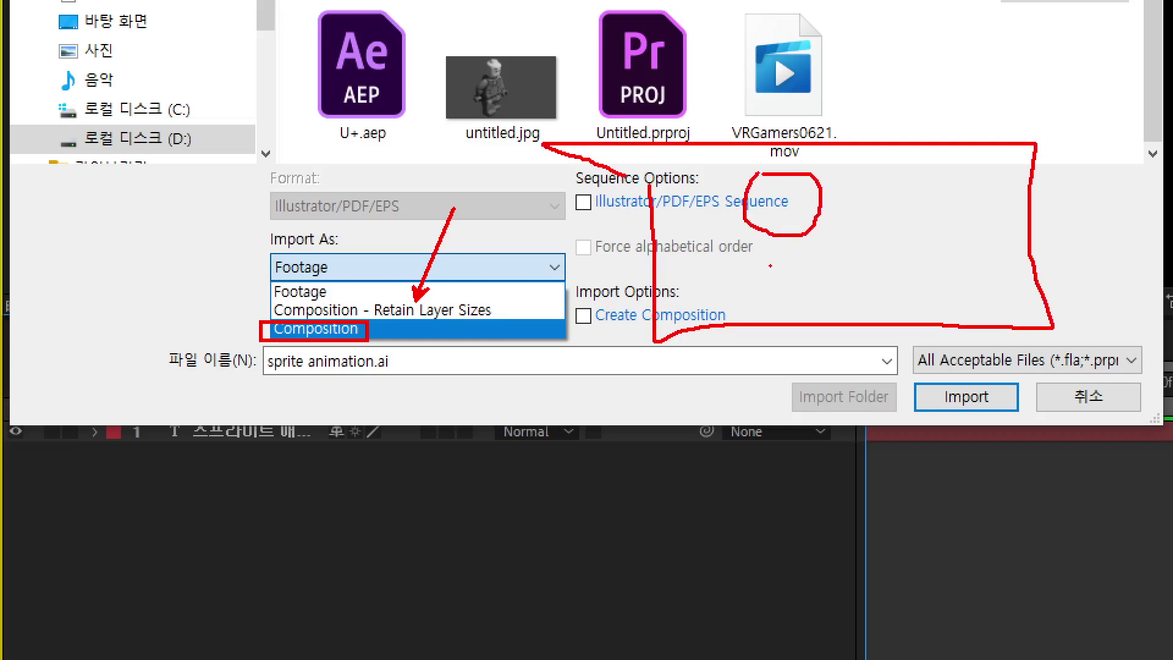
{"action": "mouse_move", "coordinate": [791, 238]}
{"action": "left_mouse_down"}
{"action": "mouse_move", "coordinate": [792, 308]}
{"action": "mouse_move", "coordinate": [749, 279]}
{"action": "mouse_move", "coordinate": [814, 287]}
{"action": "mouse_move", "coordinate": [772, 327]}
{"action": "mouse_move", "coordinate": [820, 333]}
{"action": "left_mouse_up"}
{"action": "mouse_move", "coordinate": [733, 169]}
{"action": "left_mouse_down"}
{"action": "mouse_move", "coordinate": [832, 182]}
{"action": "mouse_move", "coordinate": [834, 268]}
{"action": "mouse_move", "coordinate": [813, 335]}
{"action": "mouse_move", "coordinate": [740, 321]}
{"action": "mouse_move", "coordinate": [743, 165]}
{"action": "left_mouse_up"}
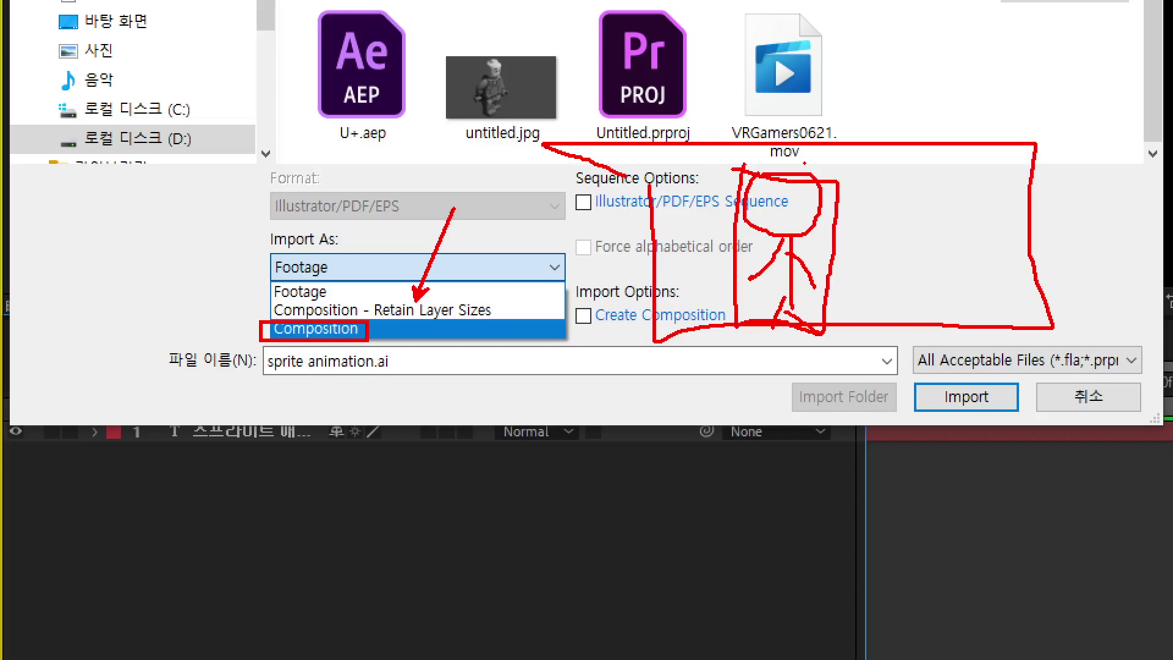
{"action": "left_click_drag", "start_coordinate": [943, 173], "coordinate": [867, 271]}
{"action": "left_click_drag", "start_coordinate": [864, 179], "coordinate": [920, 252]}
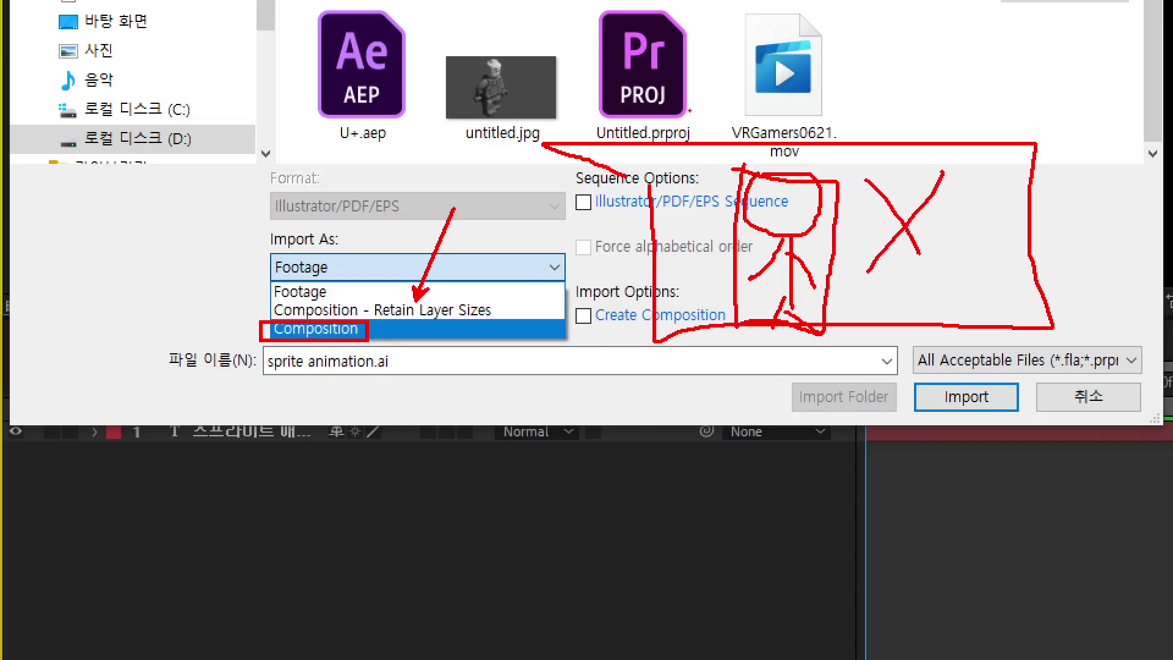
{"action": "mouse_move", "coordinate": [640, 138]}
{"action": "left_mouse_down"}
{"action": "mouse_move", "coordinate": [672, 335]}
{"action": "mouse_move", "coordinate": [1046, 139]}
{"action": "mouse_move", "coordinate": [641, 138]}
{"action": "left_mouse_up"}
{"action": "mouse_move", "coordinate": [793, 173]}
{"action": "left_mouse_down"}
{"action": "mouse_move", "coordinate": [732, 305]}
{"action": "mouse_move", "coordinate": [818, 336]}
{"action": "mouse_move", "coordinate": [828, 178]}
{"action": "left_mouse_up"}
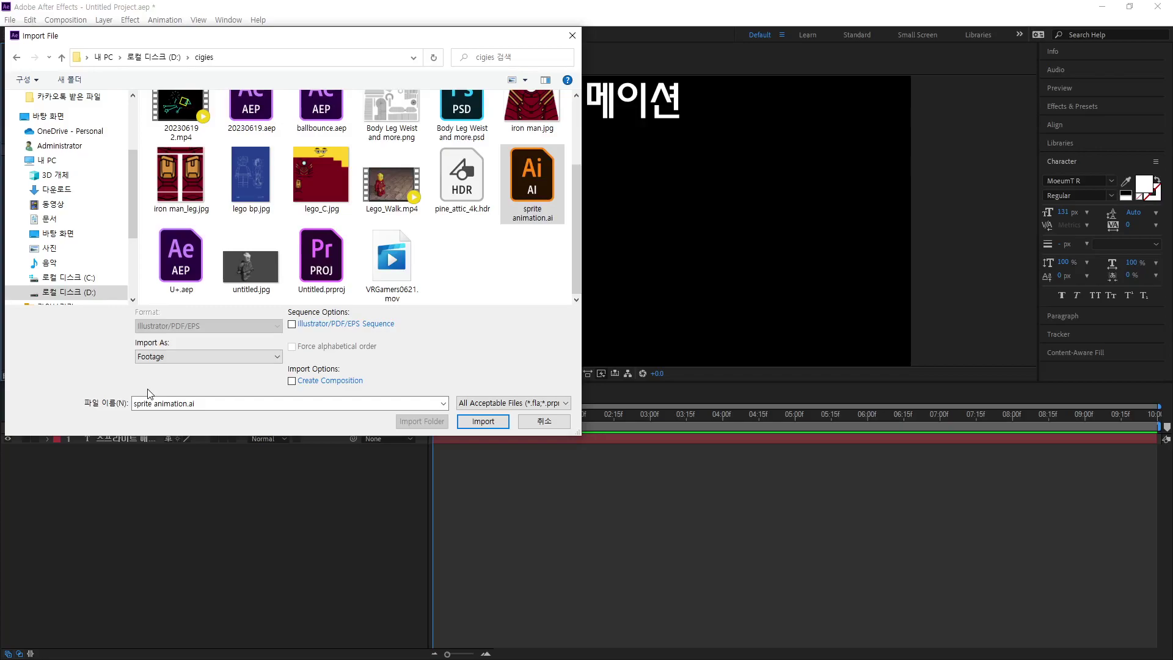
{"action": "left_click", "coordinate": [154, 362]}
{"action": "left_click", "coordinate": [160, 389]}
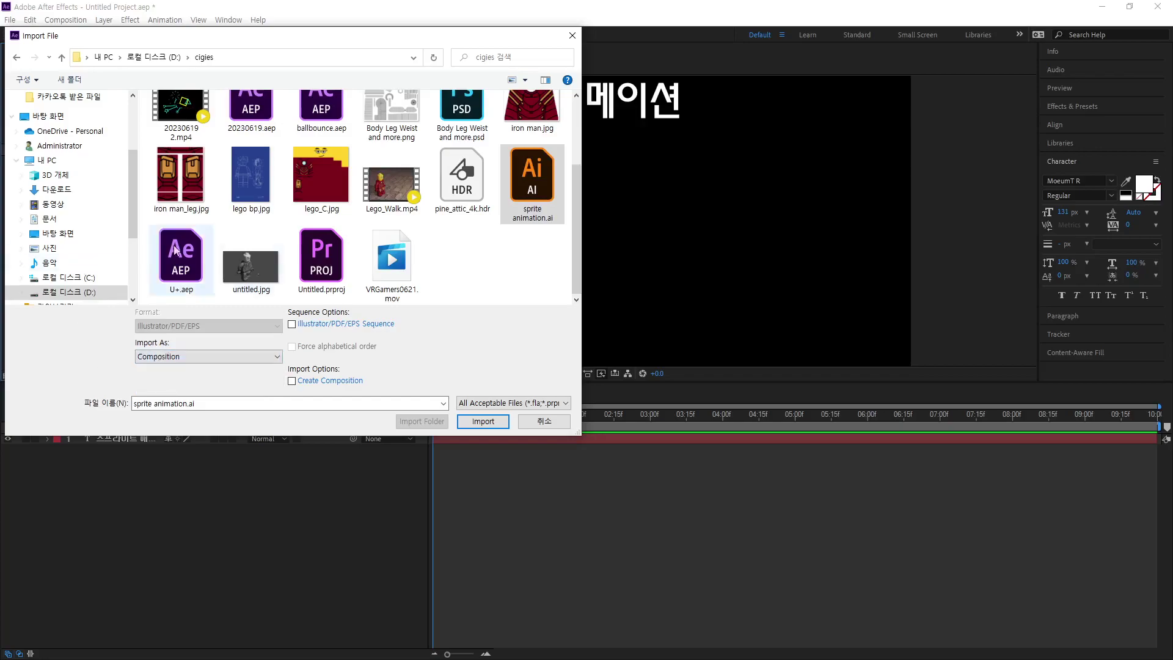
{"action": "left_click", "coordinate": [492, 423]}
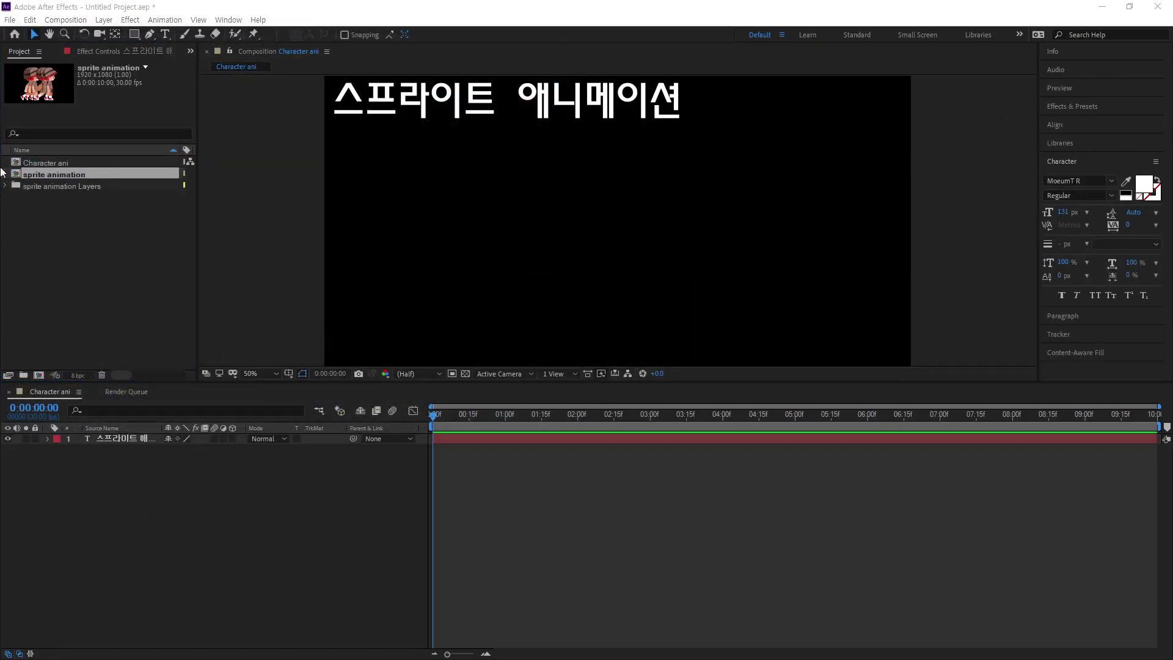
Step: Expand the sprite animation Layers folder and drag Layer 1–6 onto Create a new Composition
{"action": "left_click", "coordinate": [72, 237]}
{"action": "left_click", "coordinate": [53, 183]}
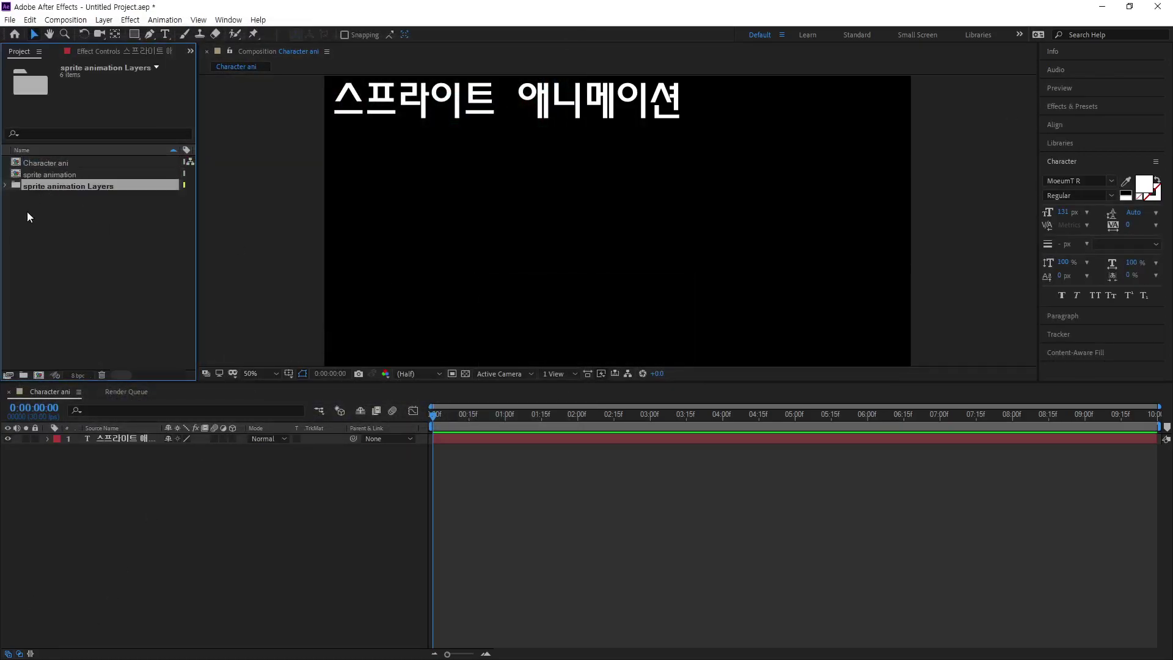
{"action": "left_click", "coordinate": [6, 185]}
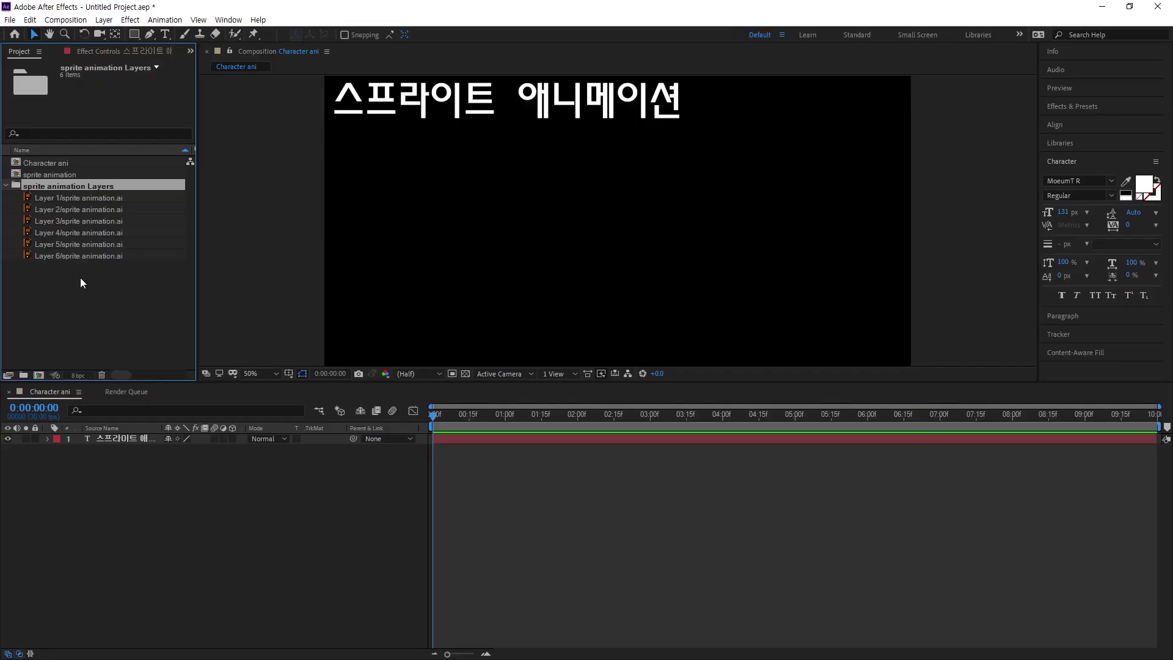
{"action": "left_click_drag", "start_coordinate": [79, 277], "coordinate": [68, 199]}
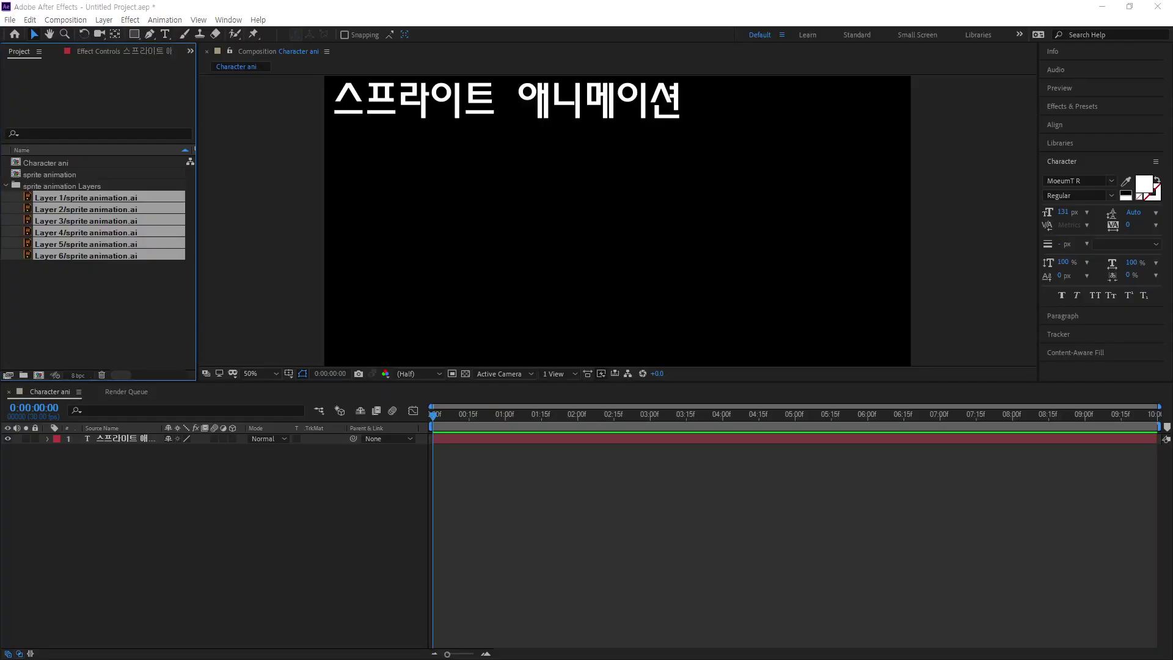
{"action": "left_click_drag", "start_coordinate": [86, 244], "coordinate": [39, 374]}
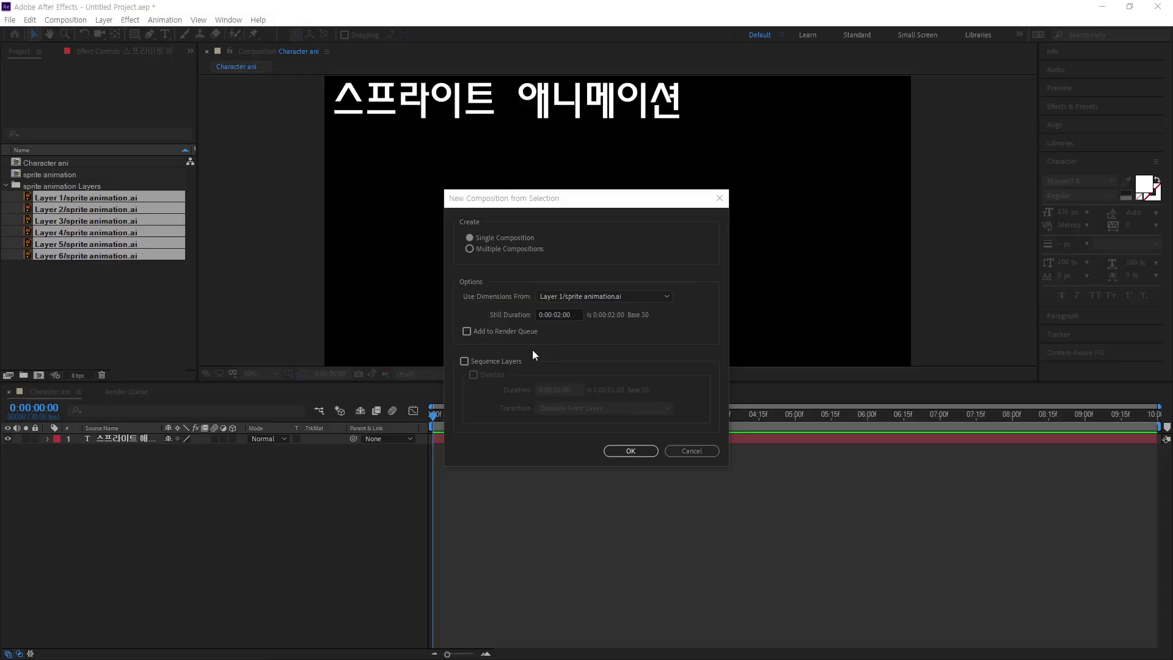
Step: Create a composition with 2-frame still duration and Sequence Layers enabled
{"action": "left_click", "coordinate": [559, 315]}
{"action": "type", "text": "2"}
{"action": "left_click", "coordinate": [614, 343]}
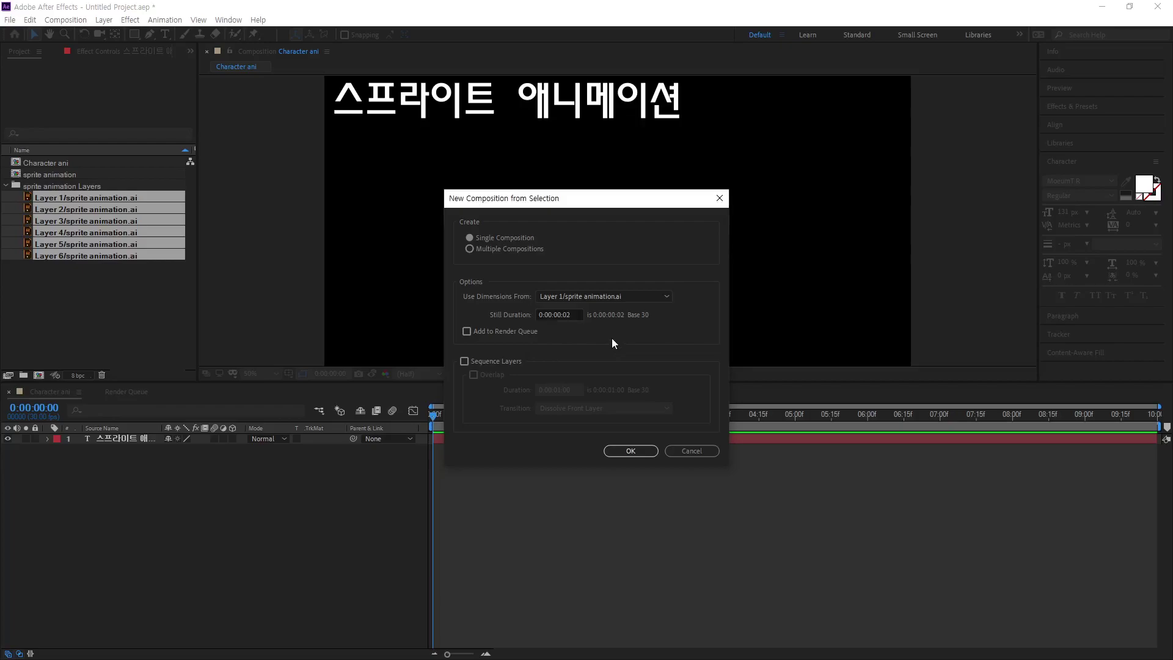
{"action": "left_click", "coordinate": [465, 361]}
{"action": "left_click", "coordinate": [632, 453]}
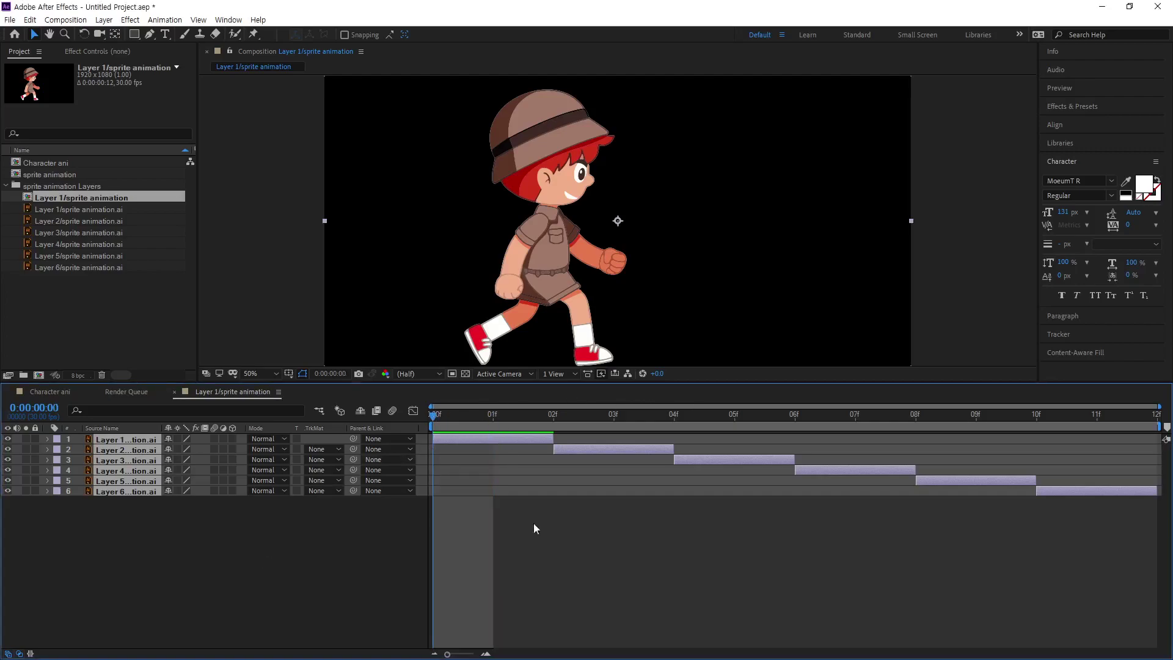
Step: Preview the walk cycle, then drag the six layers onto New Composition again
{"action": "key", "text": "space"}
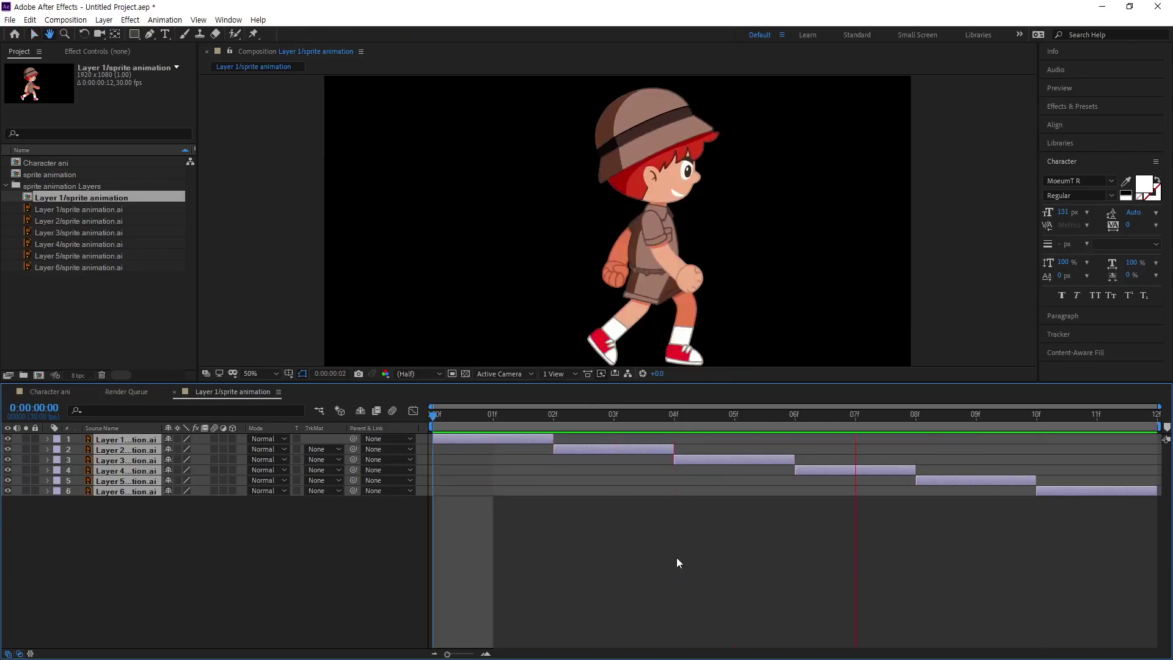
{"action": "key", "text": "space"}
{"action": "left_click", "coordinate": [137, 303]}
{"action": "mouse_move", "coordinate": [137, 303]}
{"action": "left_mouse_down"}
{"action": "mouse_move", "coordinate": [57, 214]}
{"action": "mouse_move", "coordinate": [39, 374]}
{"action": "left_mouse_up"}
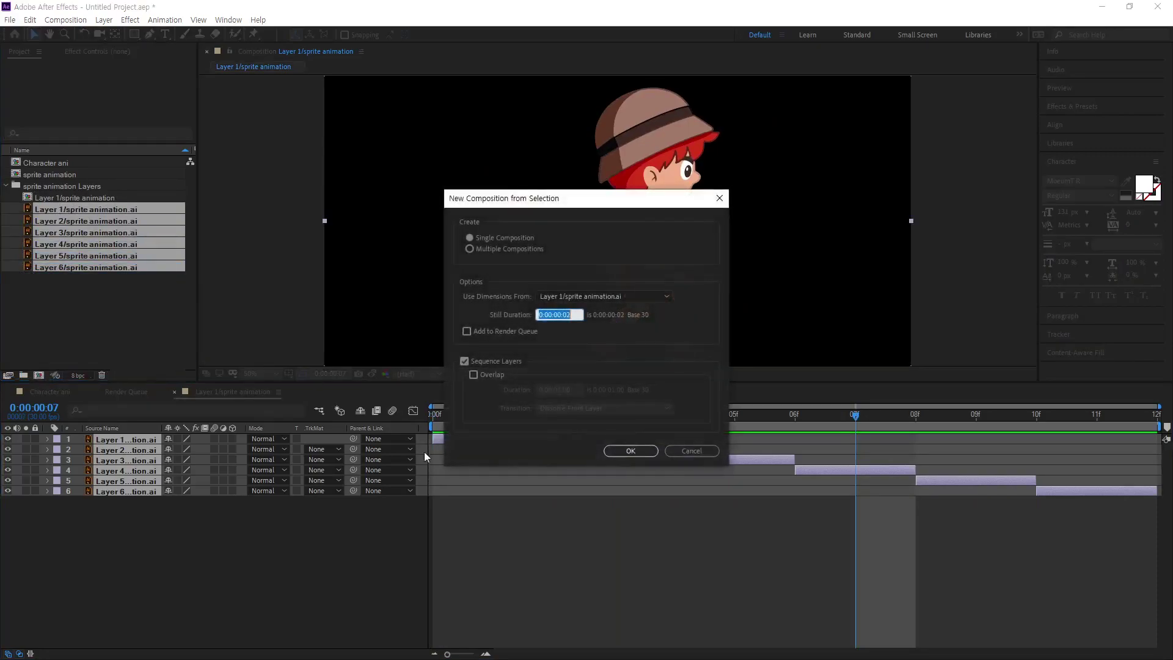
Step: Create the sequenced composition with a 4-frame still duration and preview the walk
{"action": "type", "text": "4"}
{"action": "key", "text": "Tab"}
{"action": "left_click", "coordinate": [628, 451]}
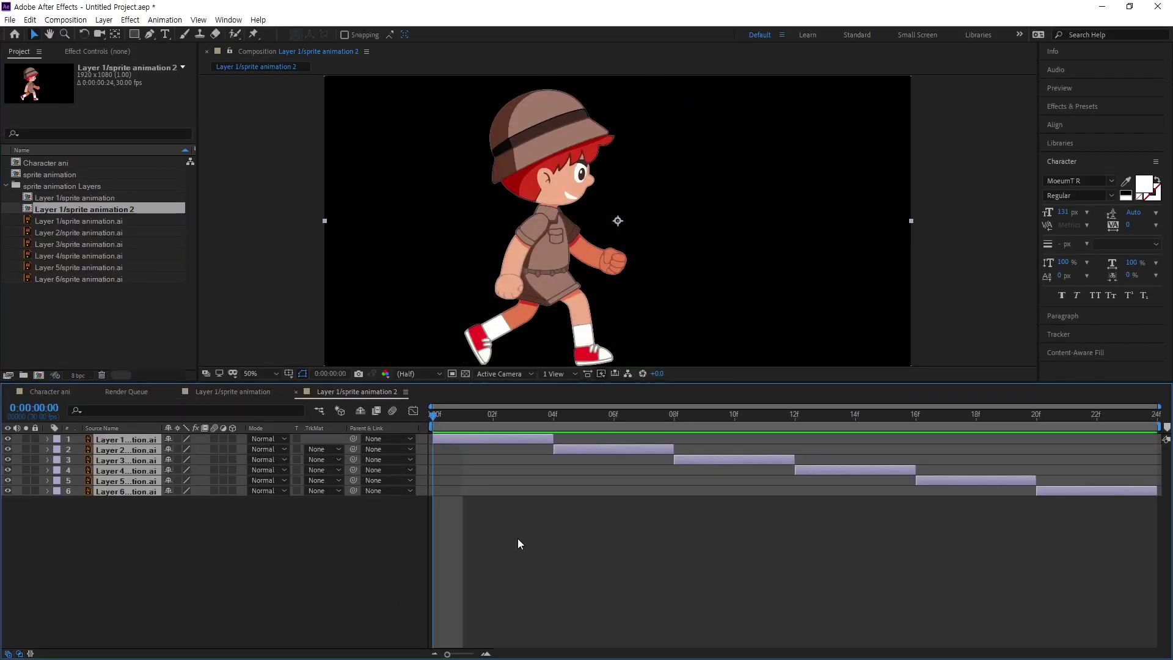
{"action": "key", "text": "space"}
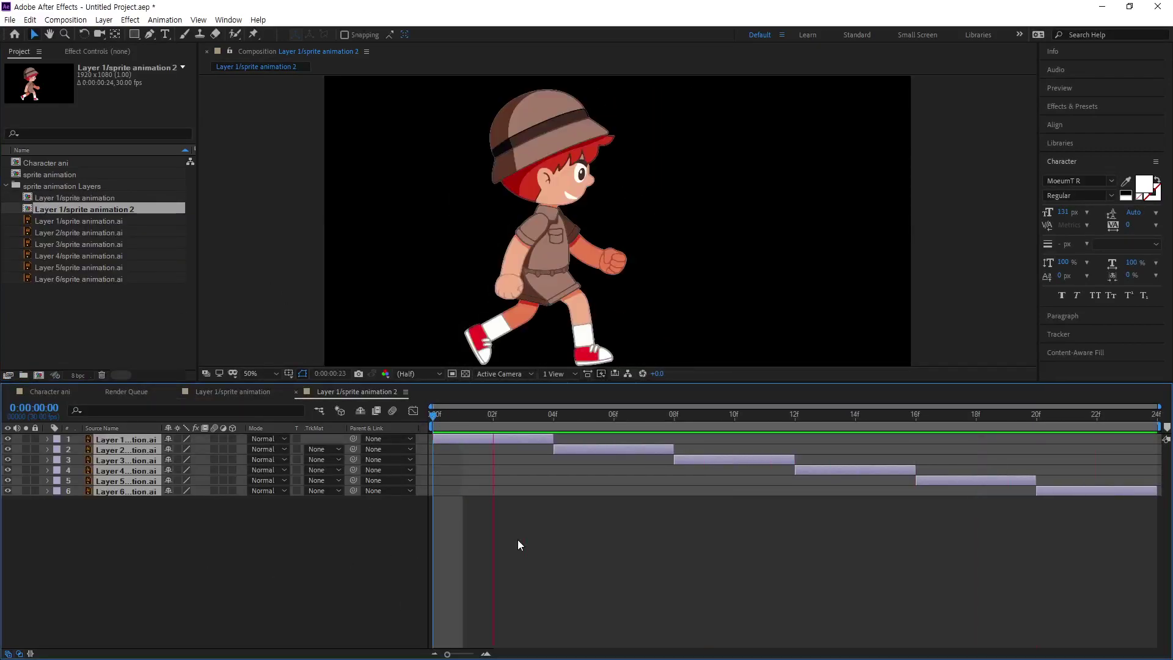